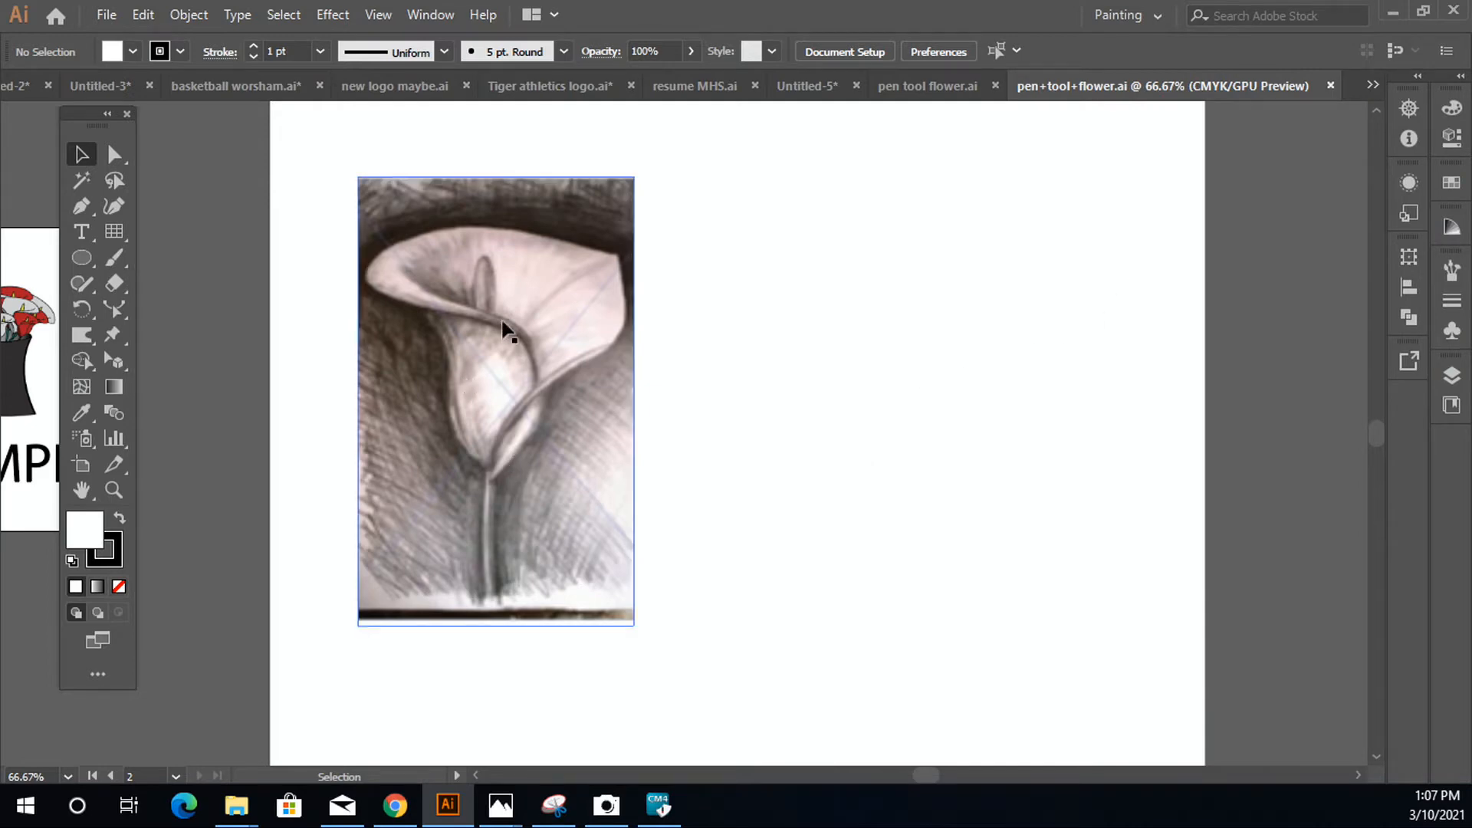
Try an Image Trace with the default preset on the flower sketch and undo it.
click(504, 345)
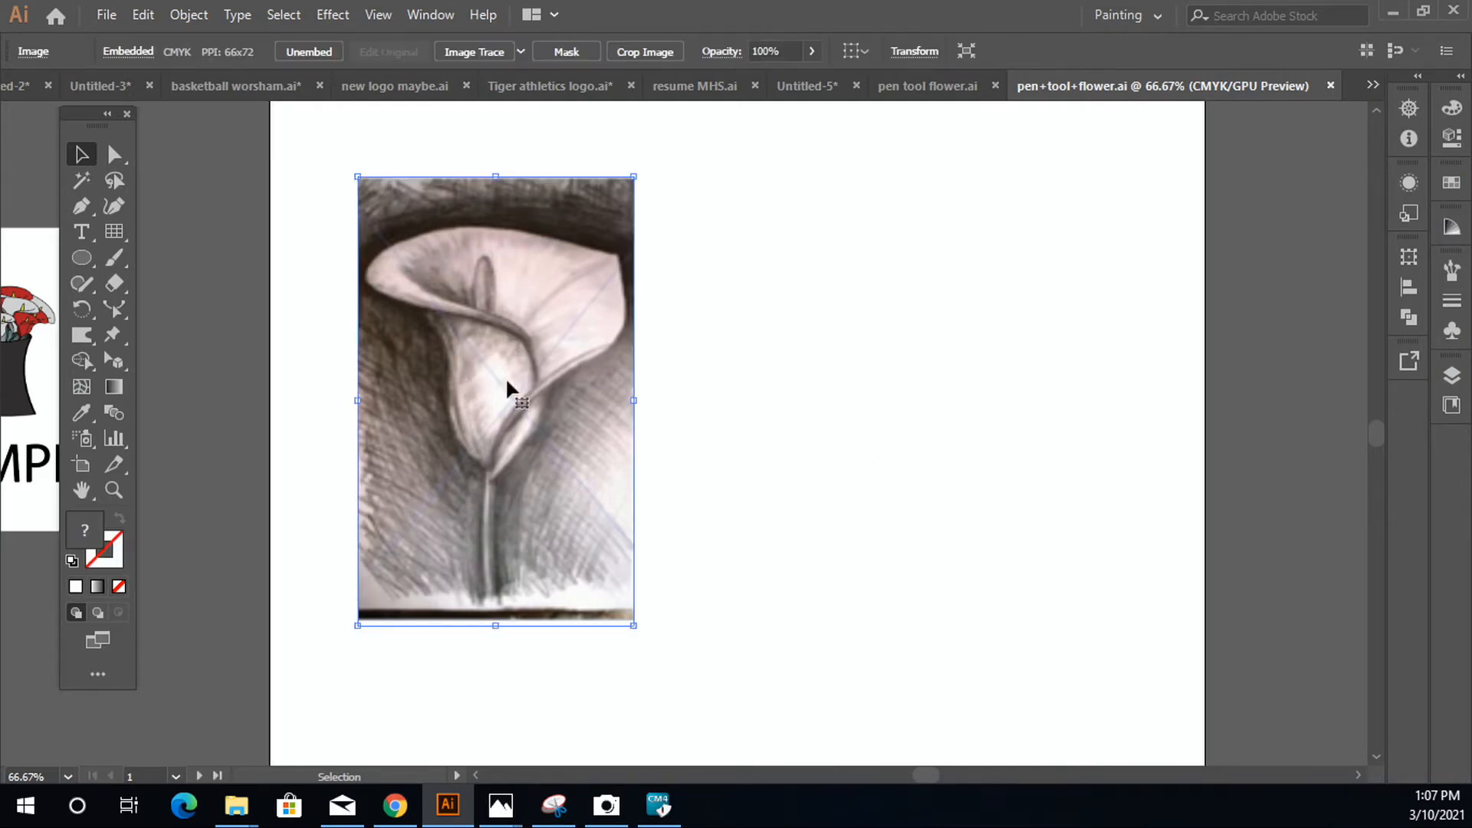
click(478, 52)
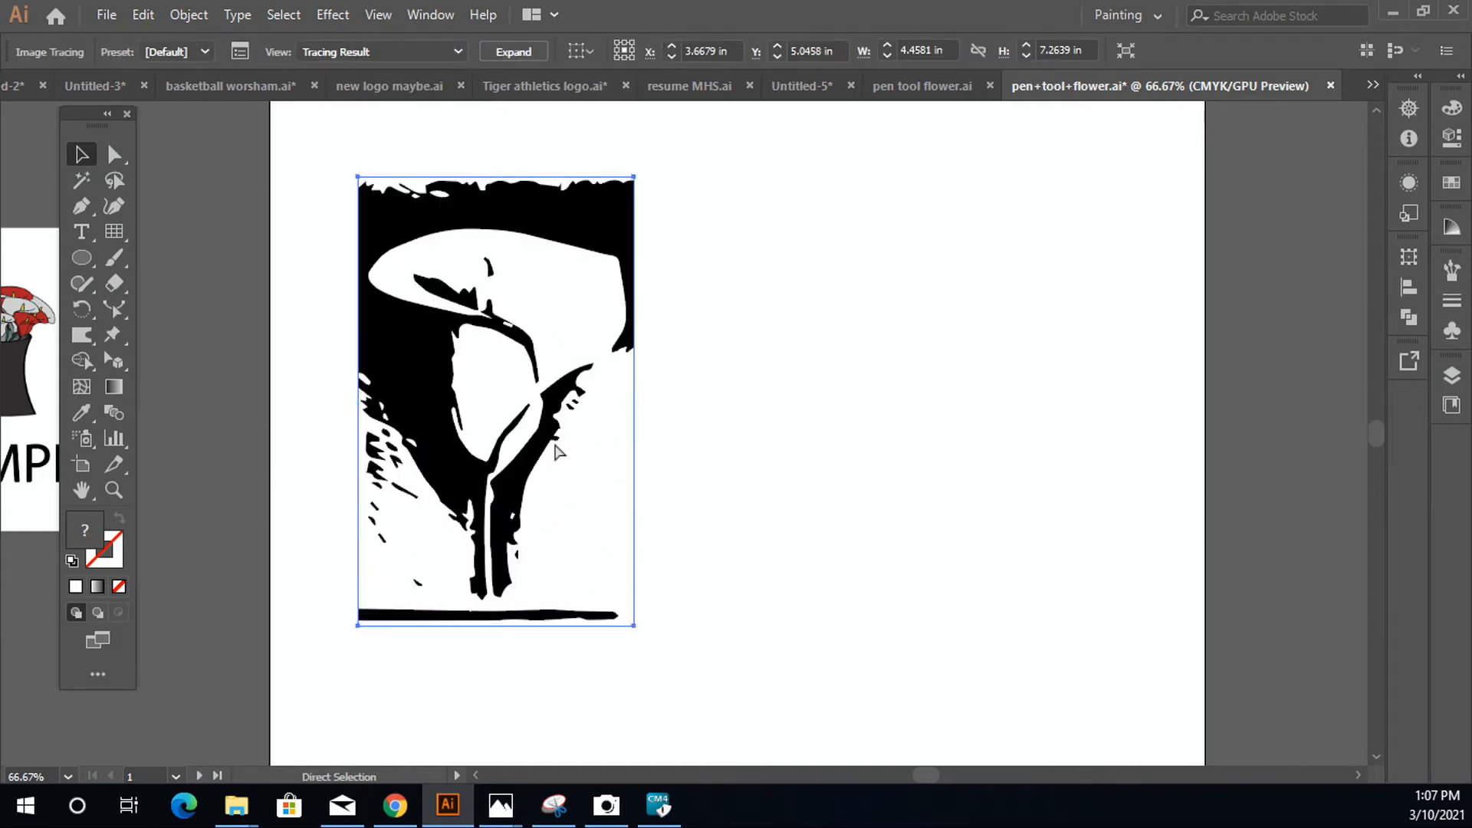
key(ctrl+z)
click(721, 579)
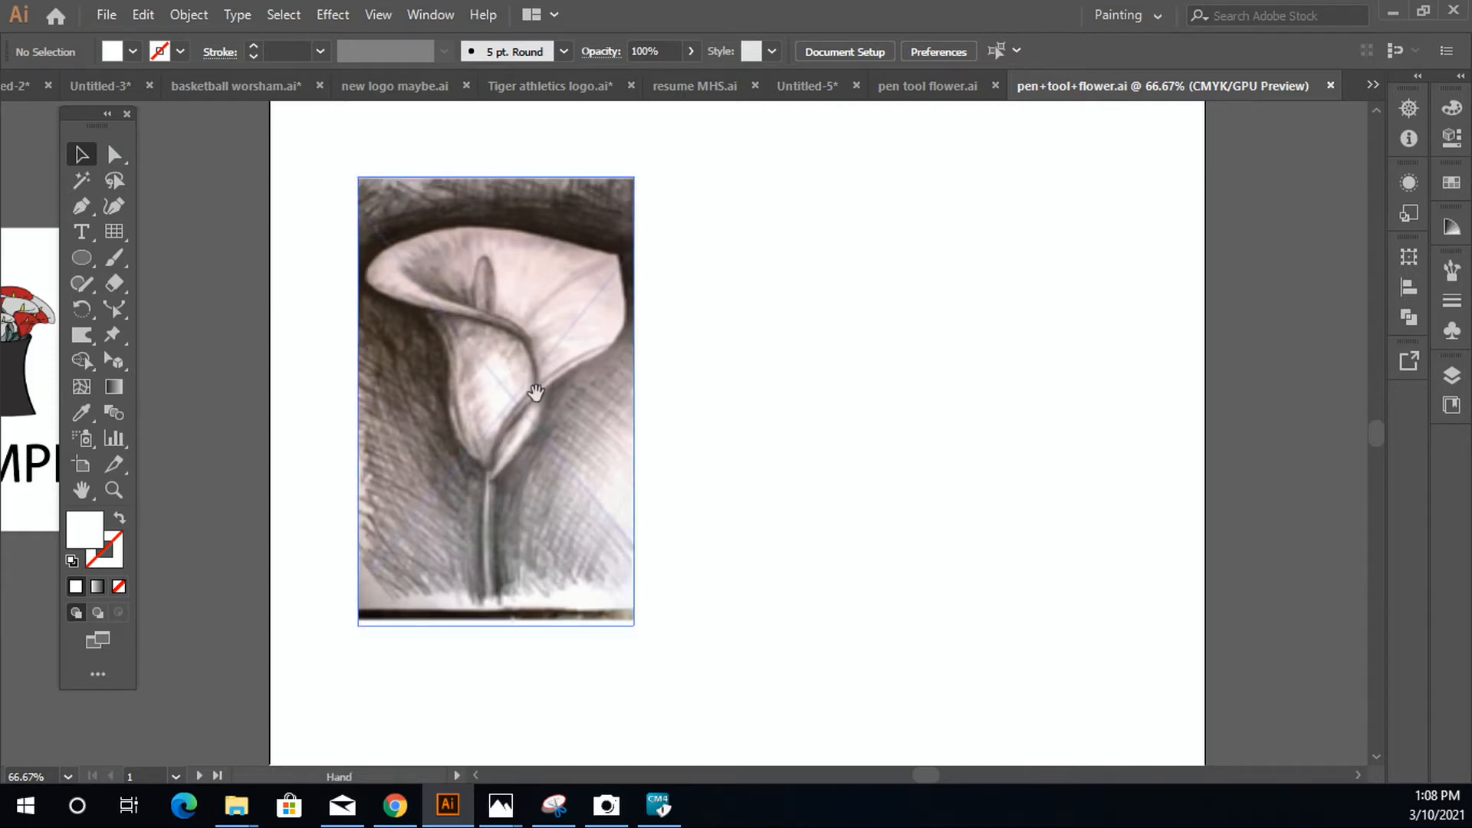
Reduce the flower sketch's opacity to 65%.
drag(534, 393, 582, 466)
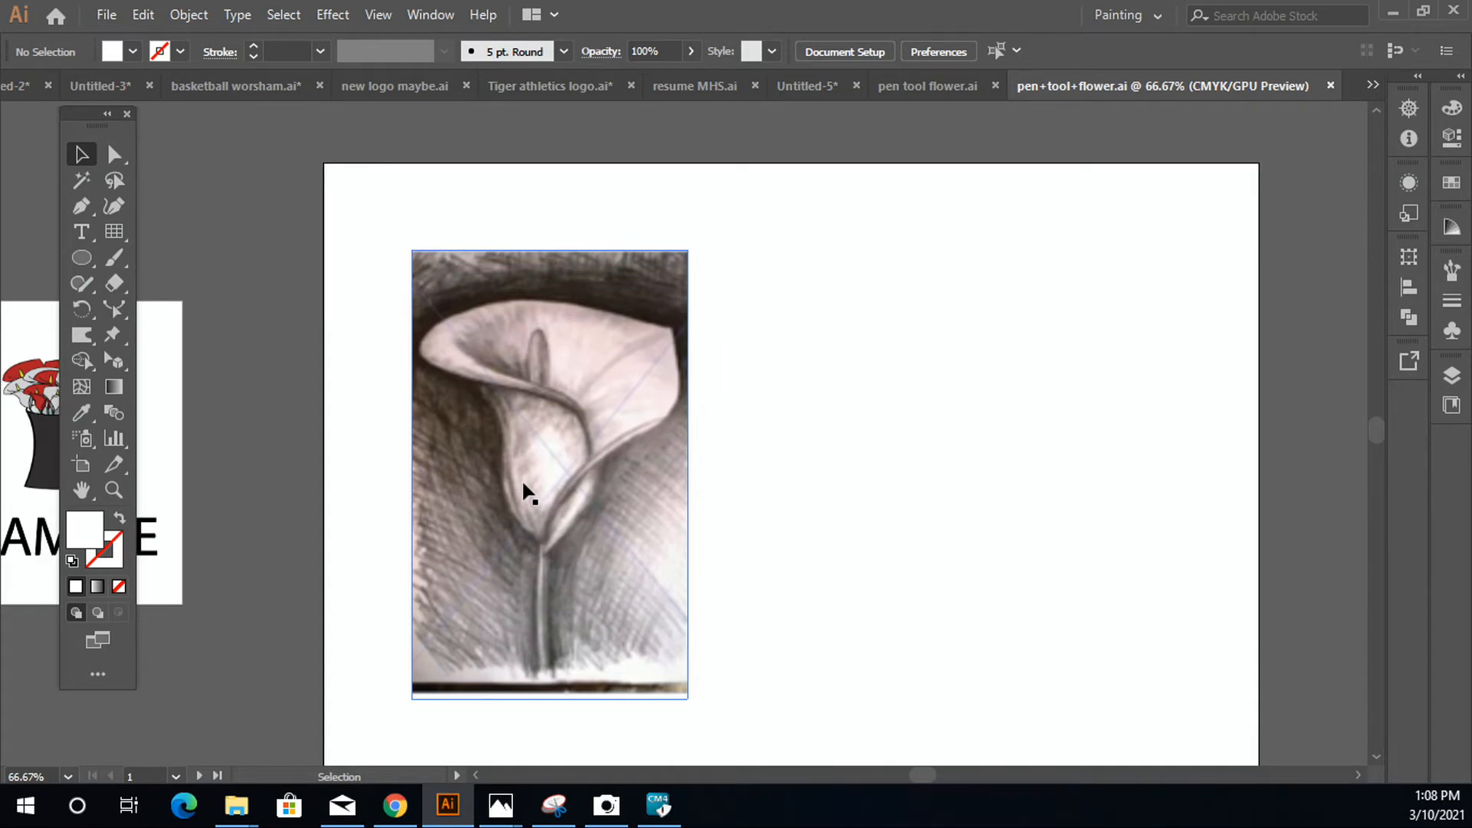
click(535, 414)
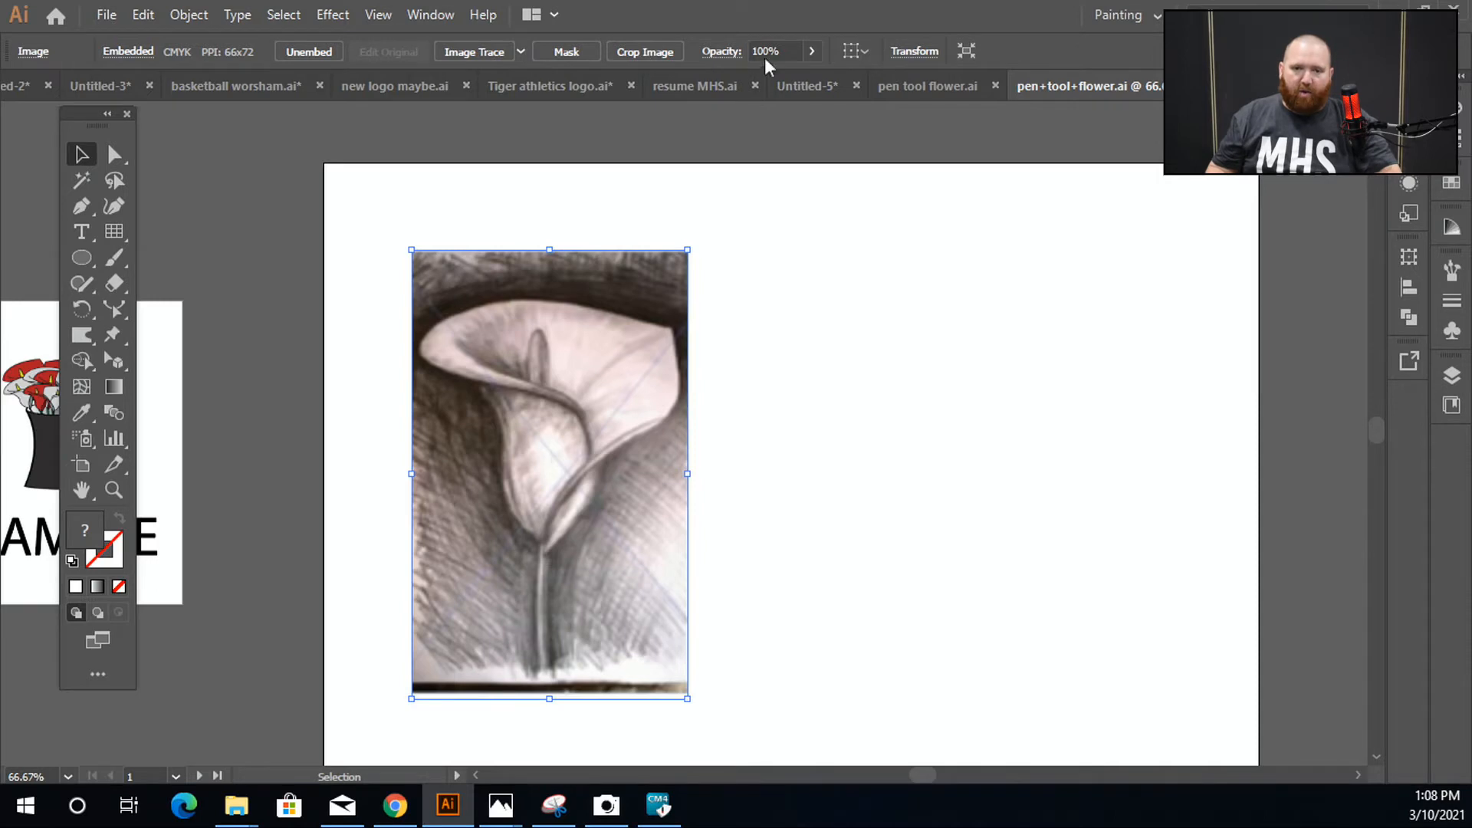
click(810, 51)
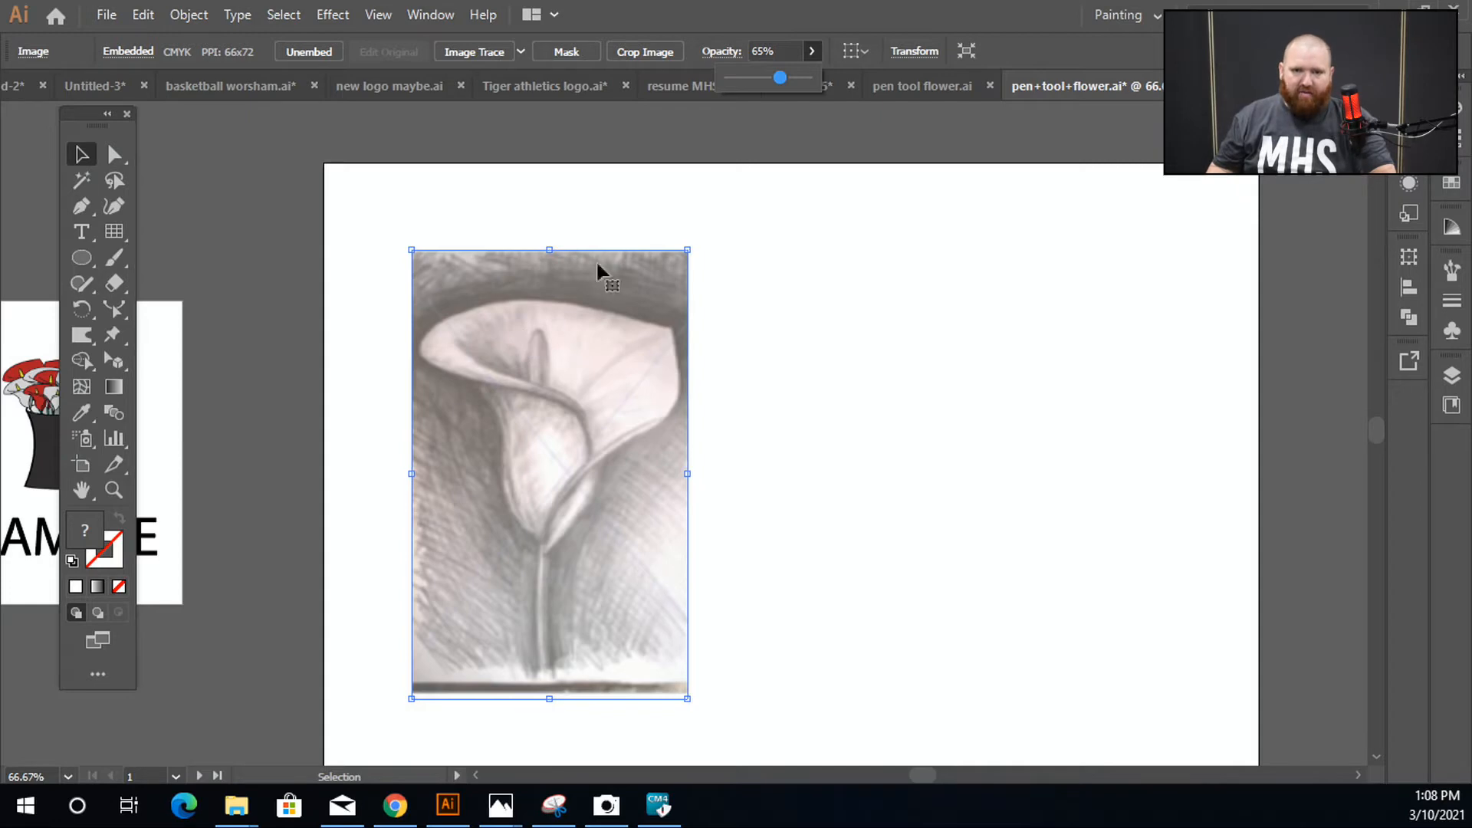
Lock the faded flower sketch in place and test the lock by trying to select and move it.
click(185, 15)
mouse_move(288, 144)
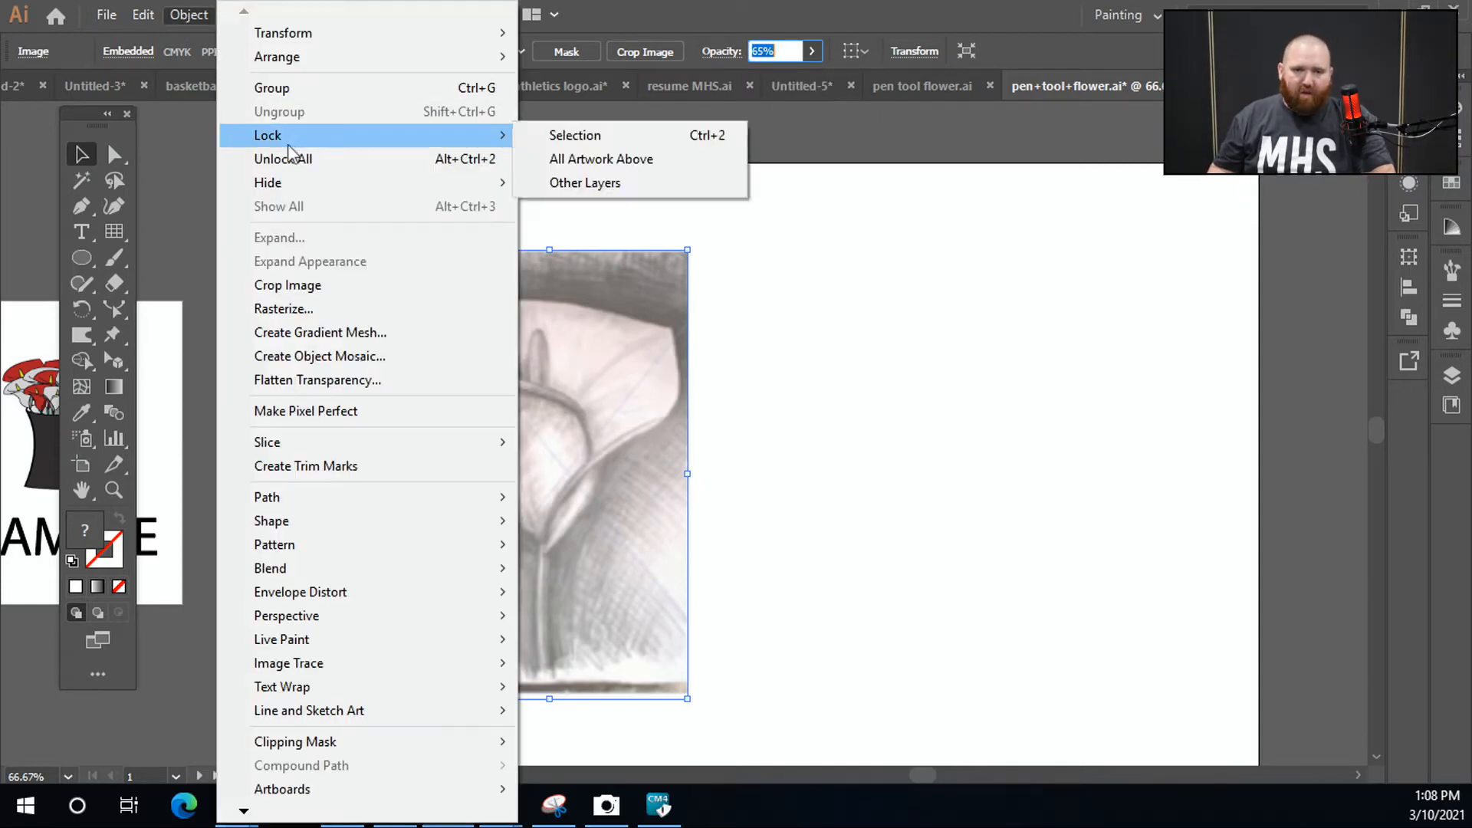
click(639, 134)
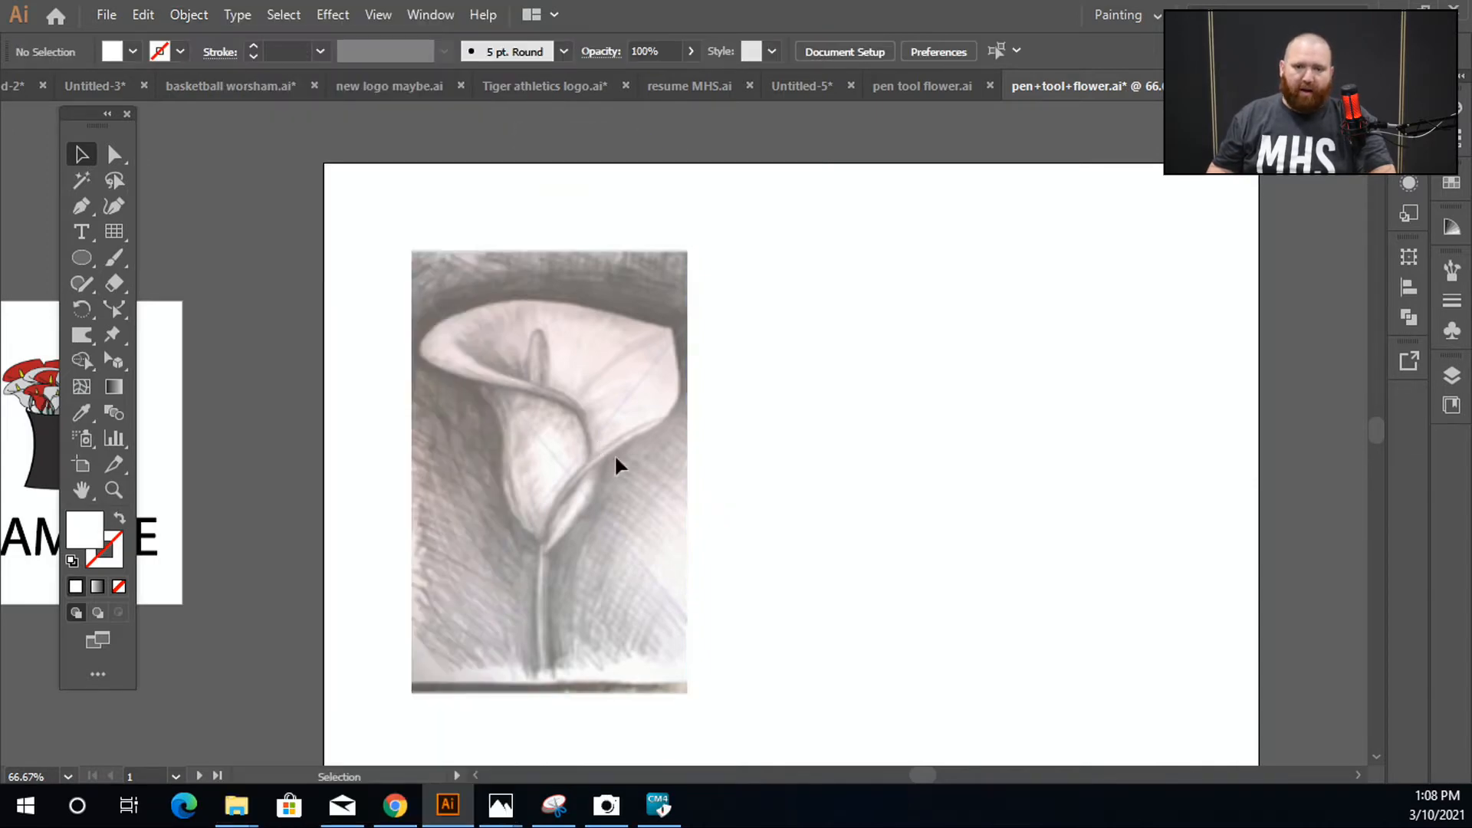
drag(741, 294, 565, 601)
drag(602, 315, 473, 503)
drag(406, 306, 633, 546)
drag(489, 501, 505, 488)
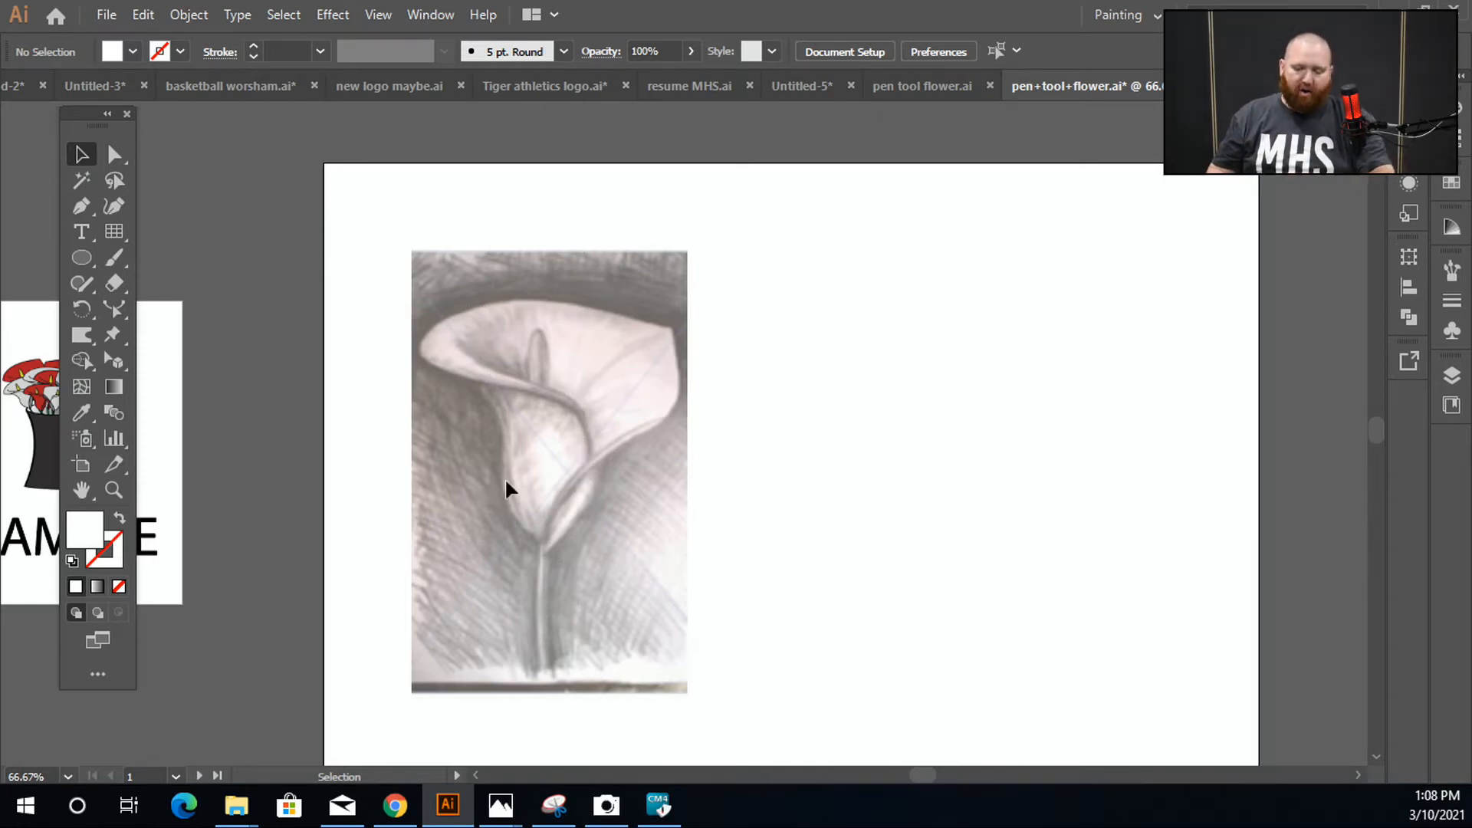
Set up the Pen tool with no fill and a black (000000) stroke for tracing the flower.
scroll(500, 475, up, 1)
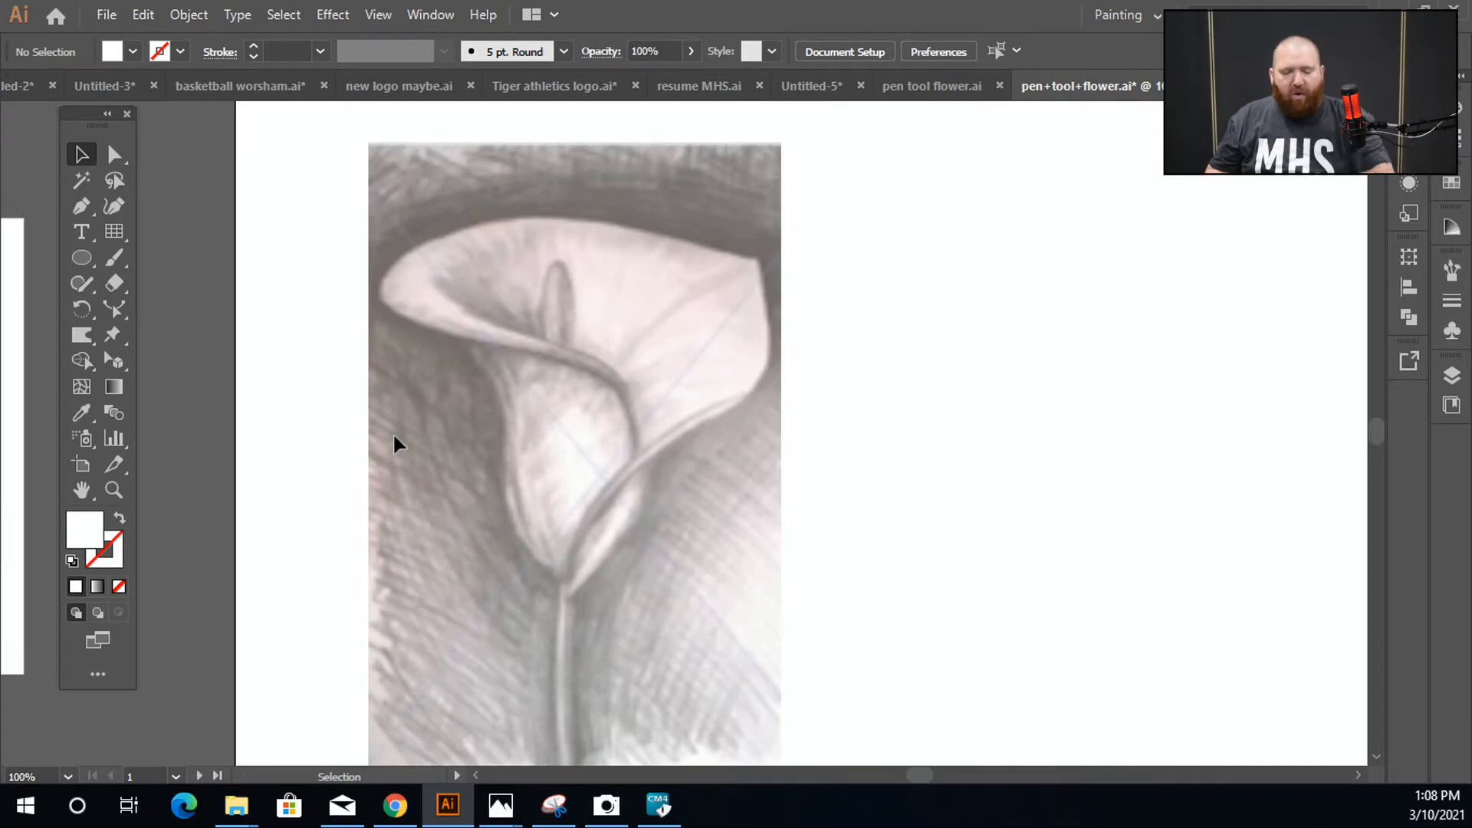
click(76, 212)
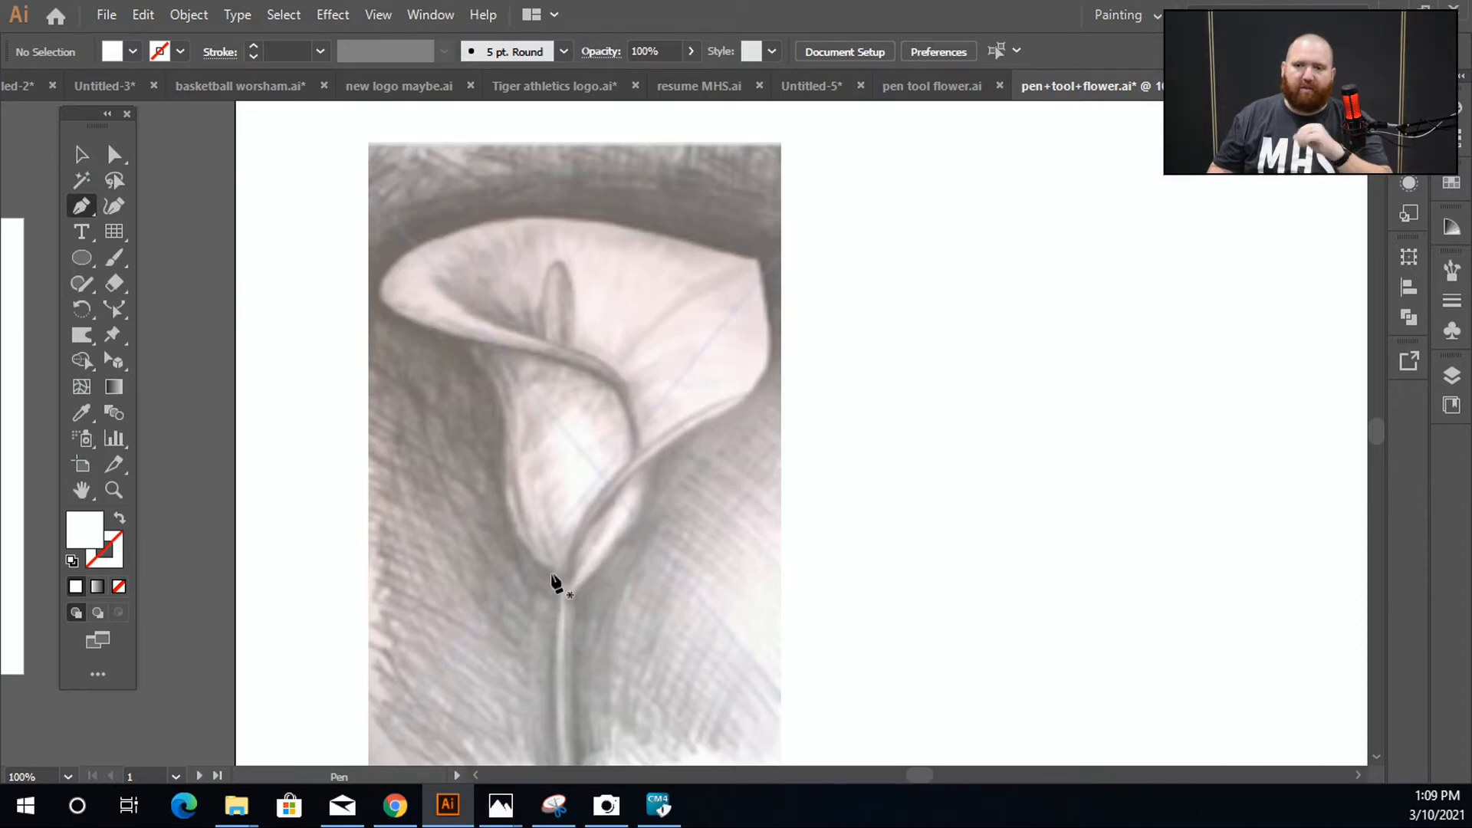
key(ctrl)
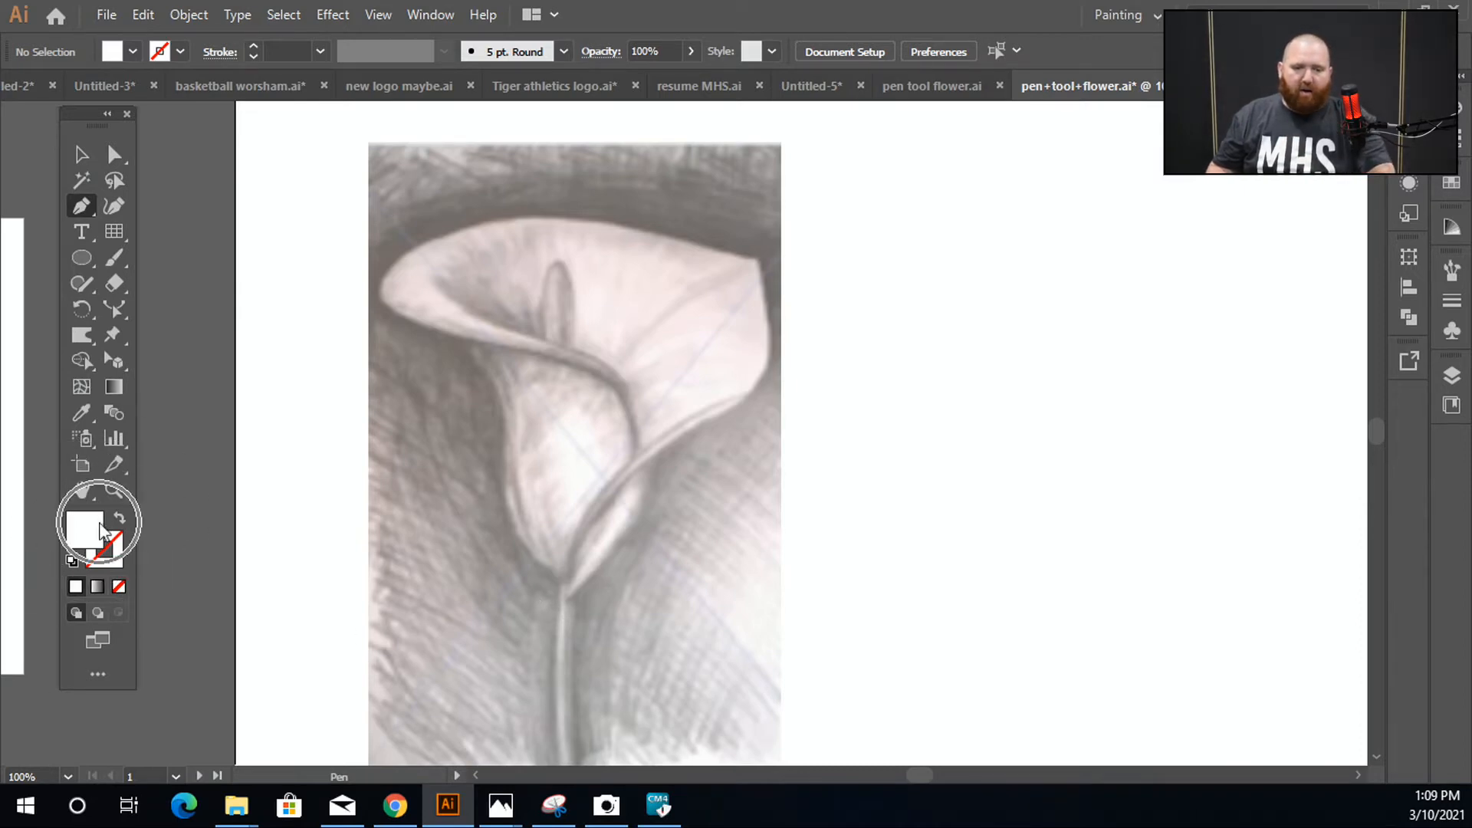
click(120, 522)
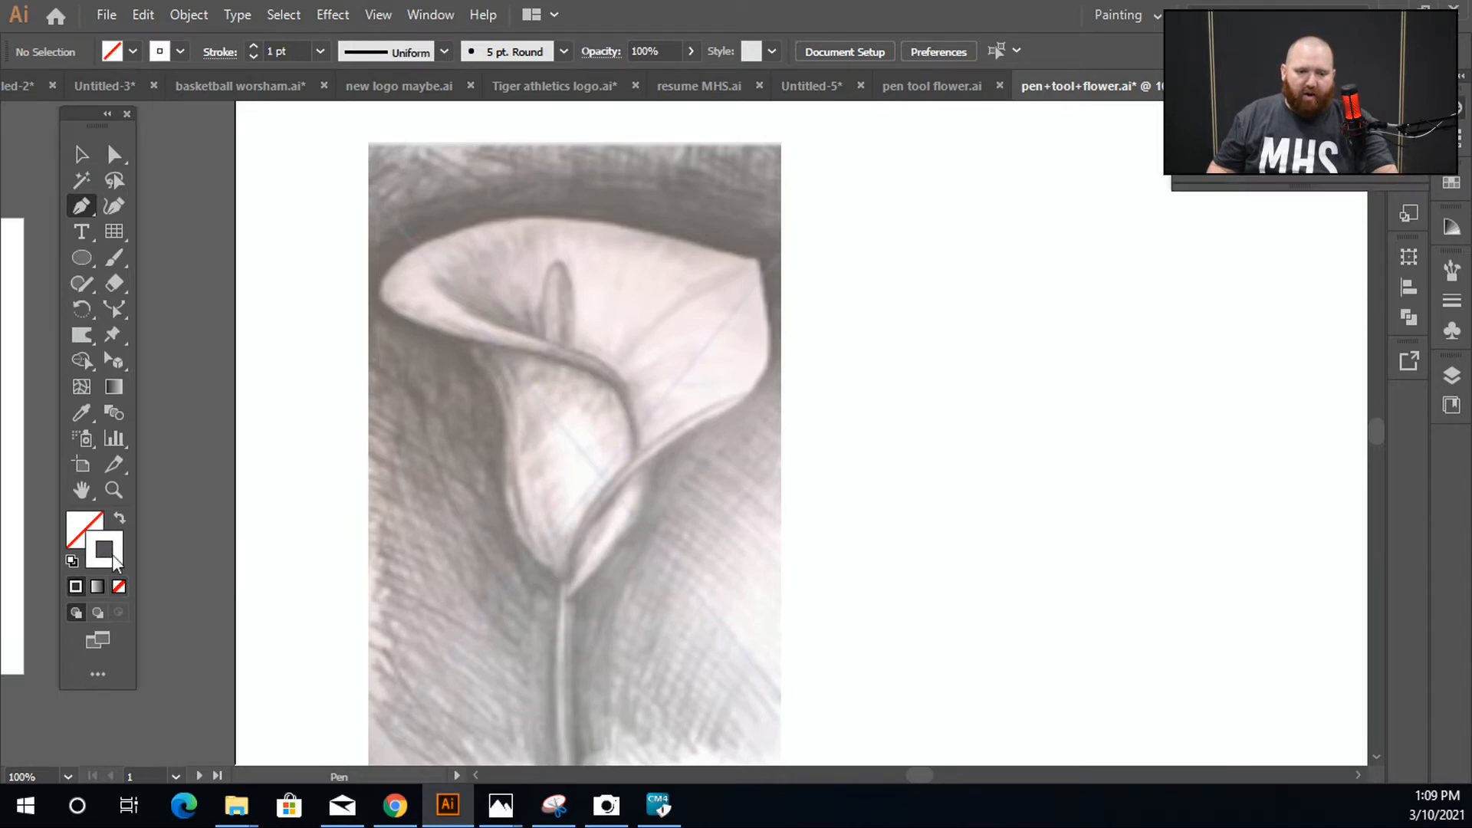
double_click(112, 554)
drag(526, 512, 469, 541)
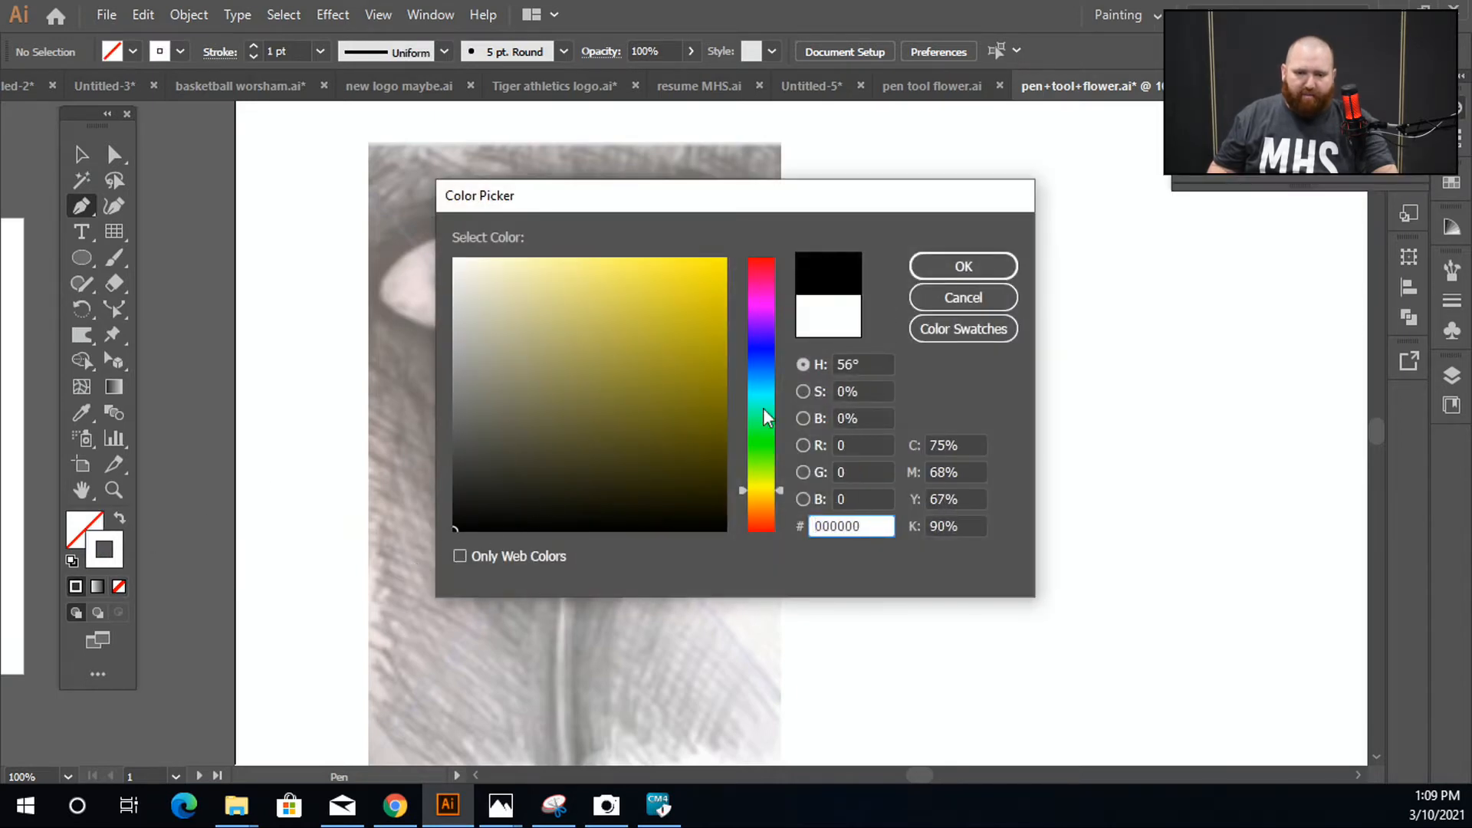
click(961, 266)
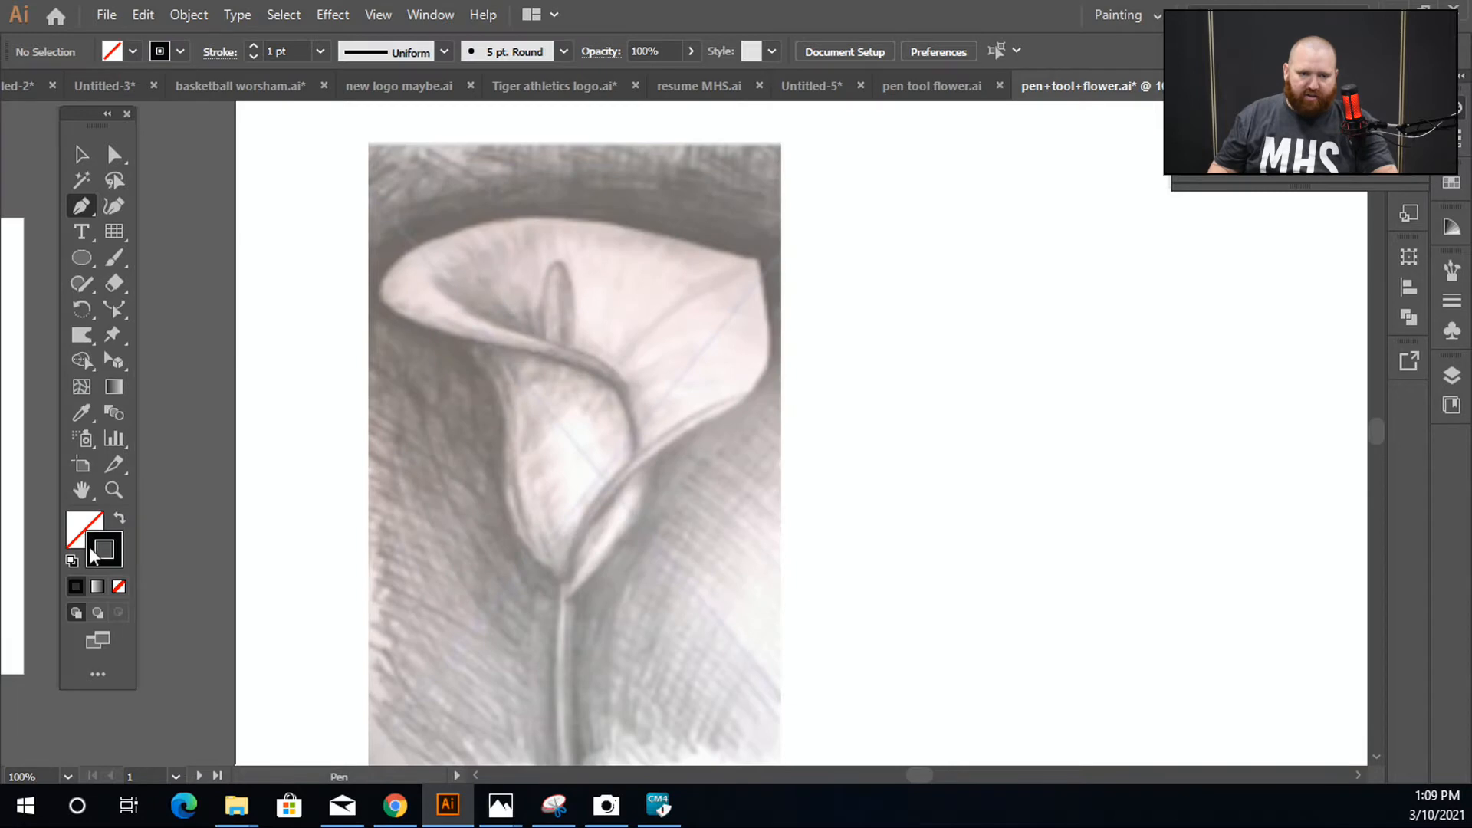
key(ctrl)
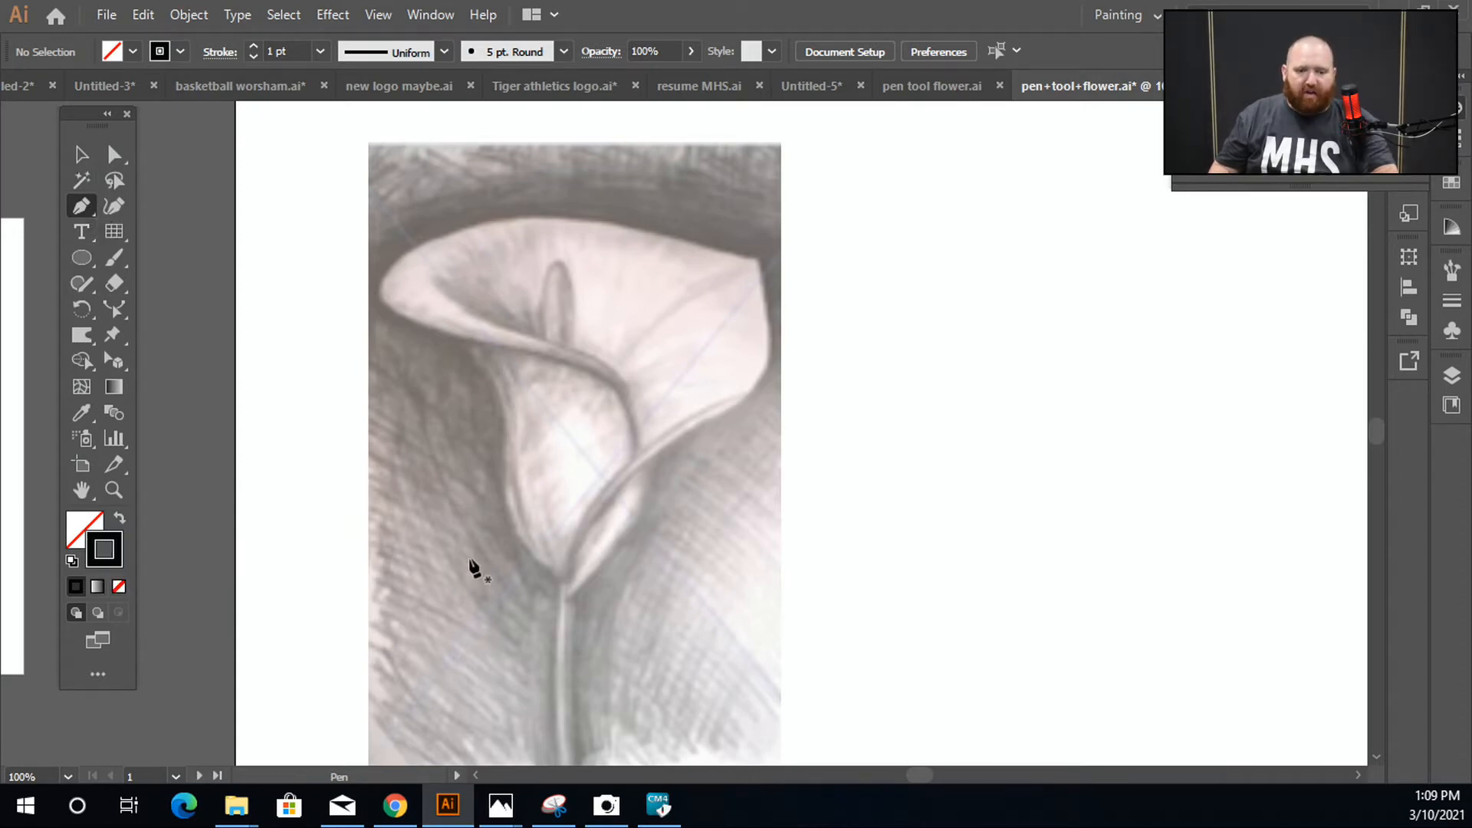
Trace the left edge of the flower's tube with a curved path from the stem junction up to the petal rim.
click(559, 572)
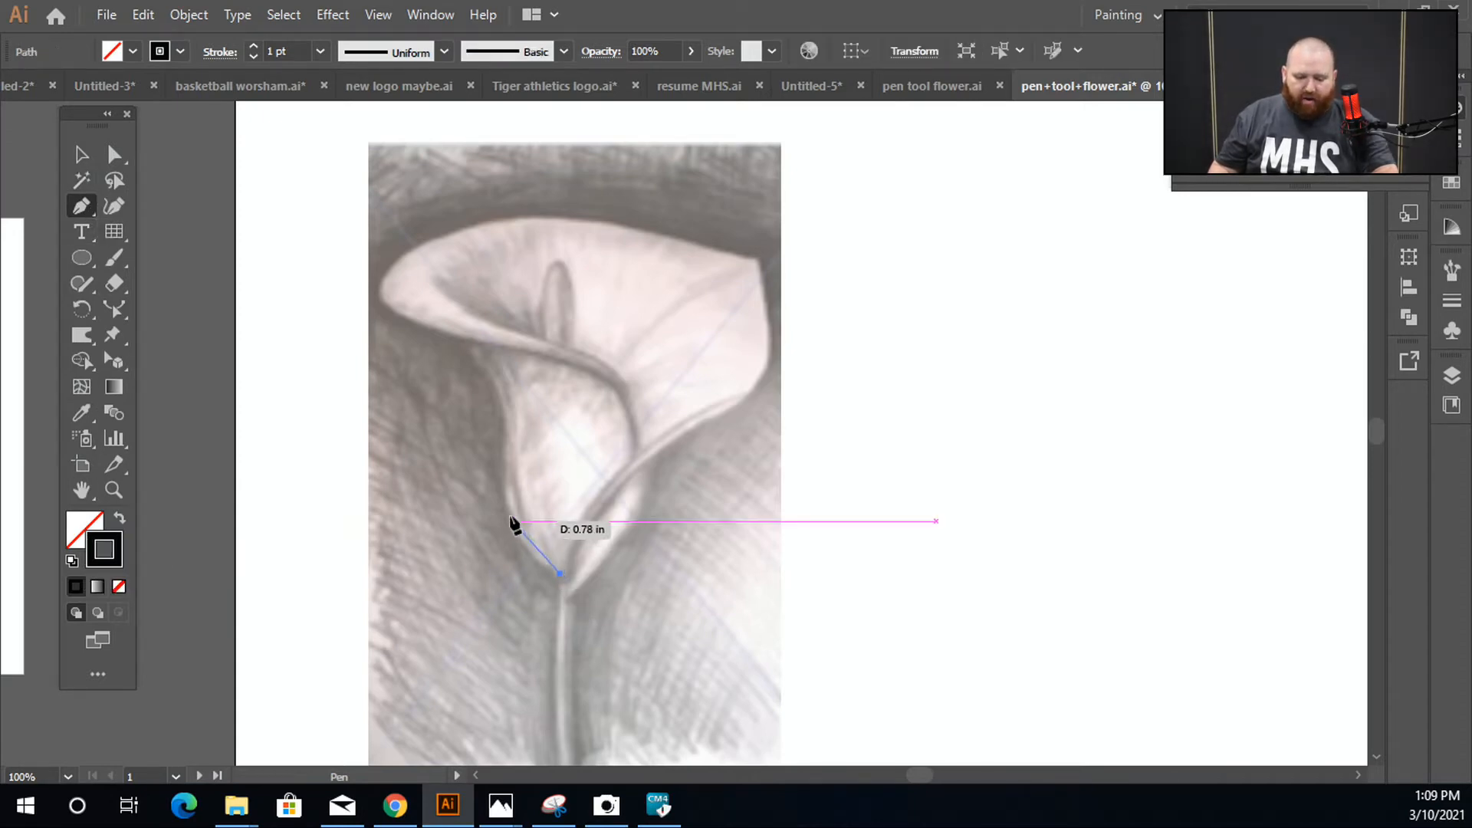
drag(503, 486, 503, 421)
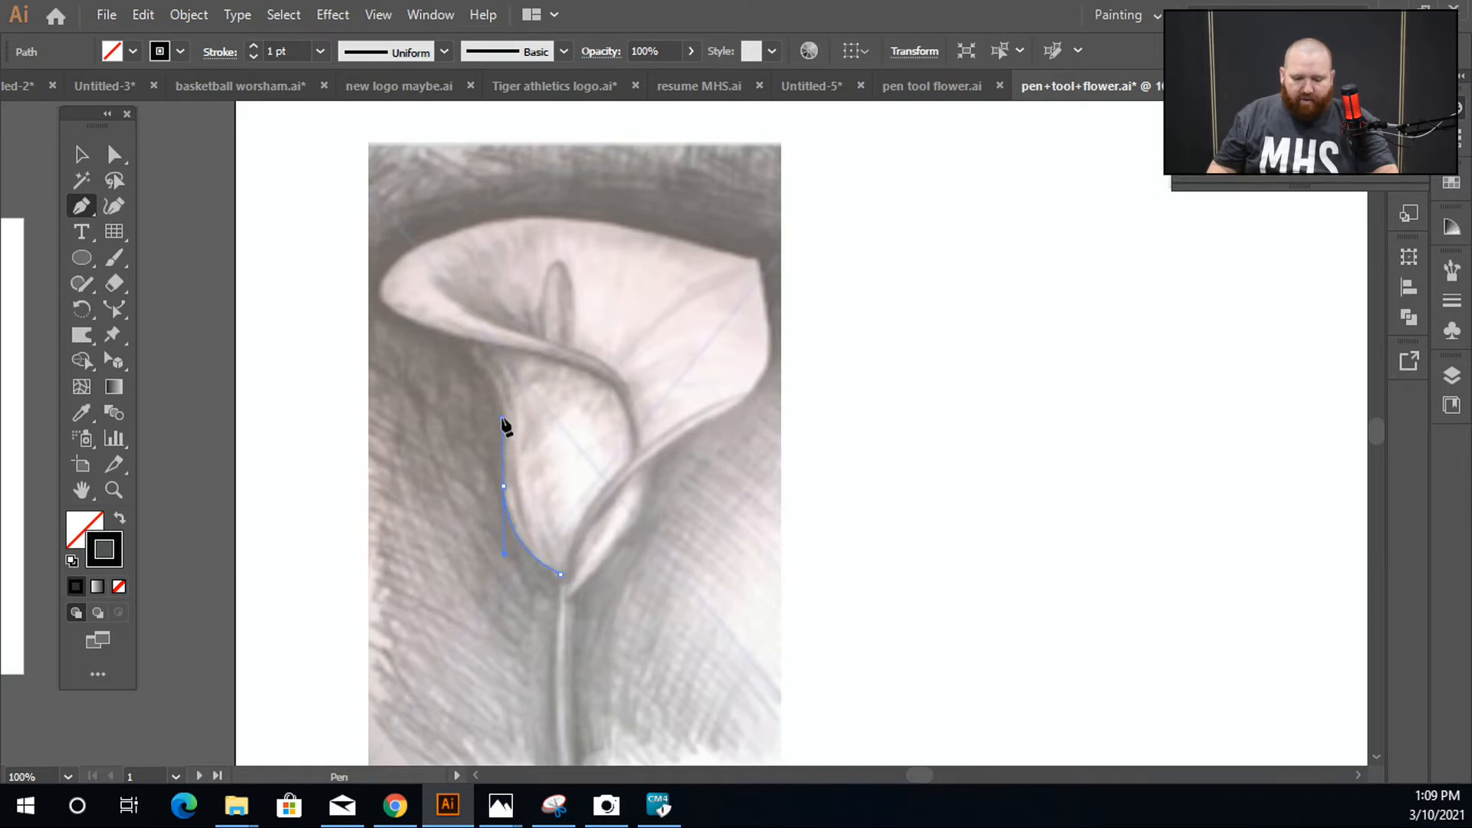
drag(465, 338, 416, 300)
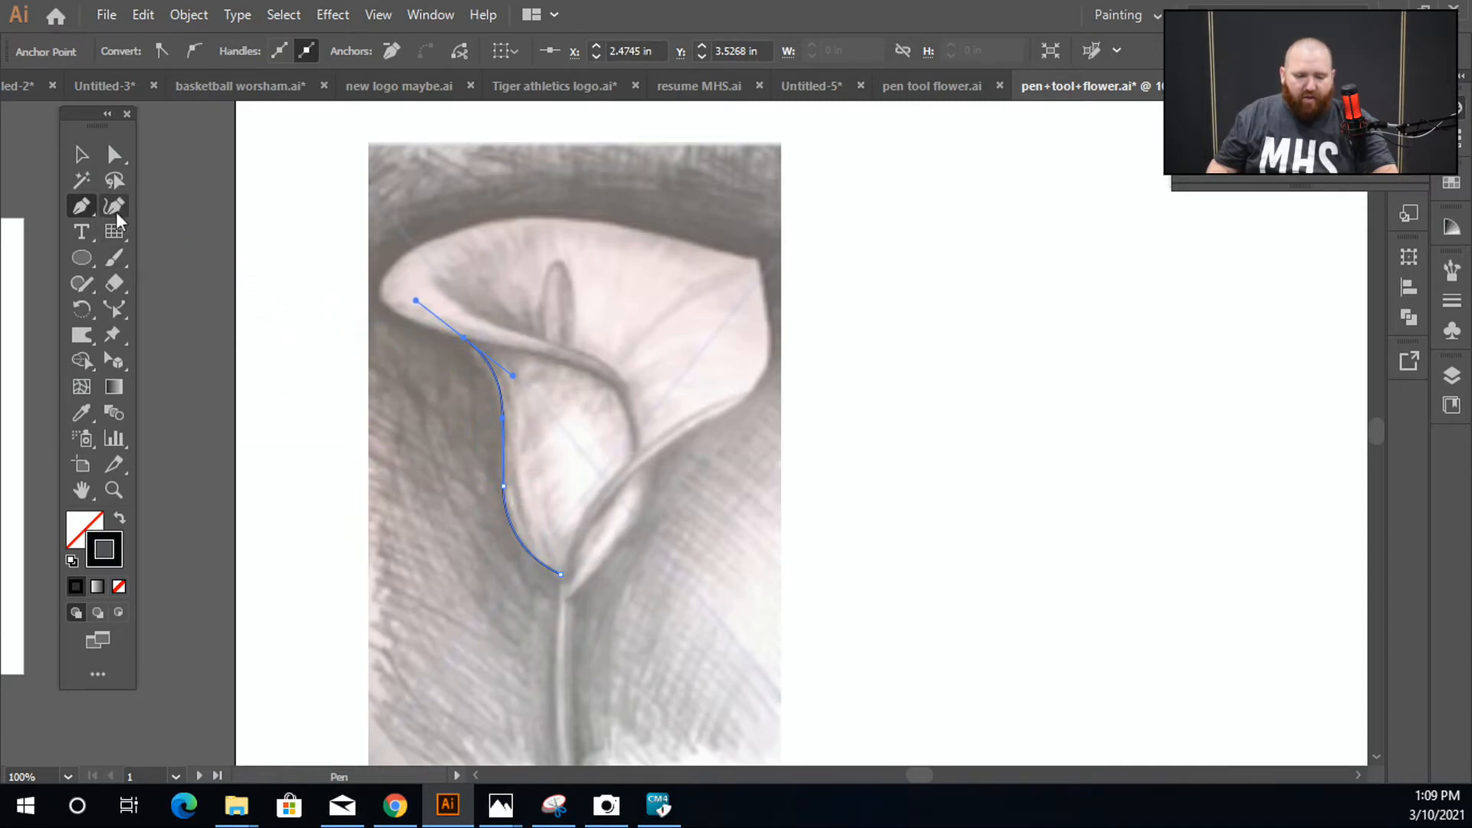
Start a new path at the throat and trace the petal's lower rim around its left end onto the upper edge.
click(81, 204)
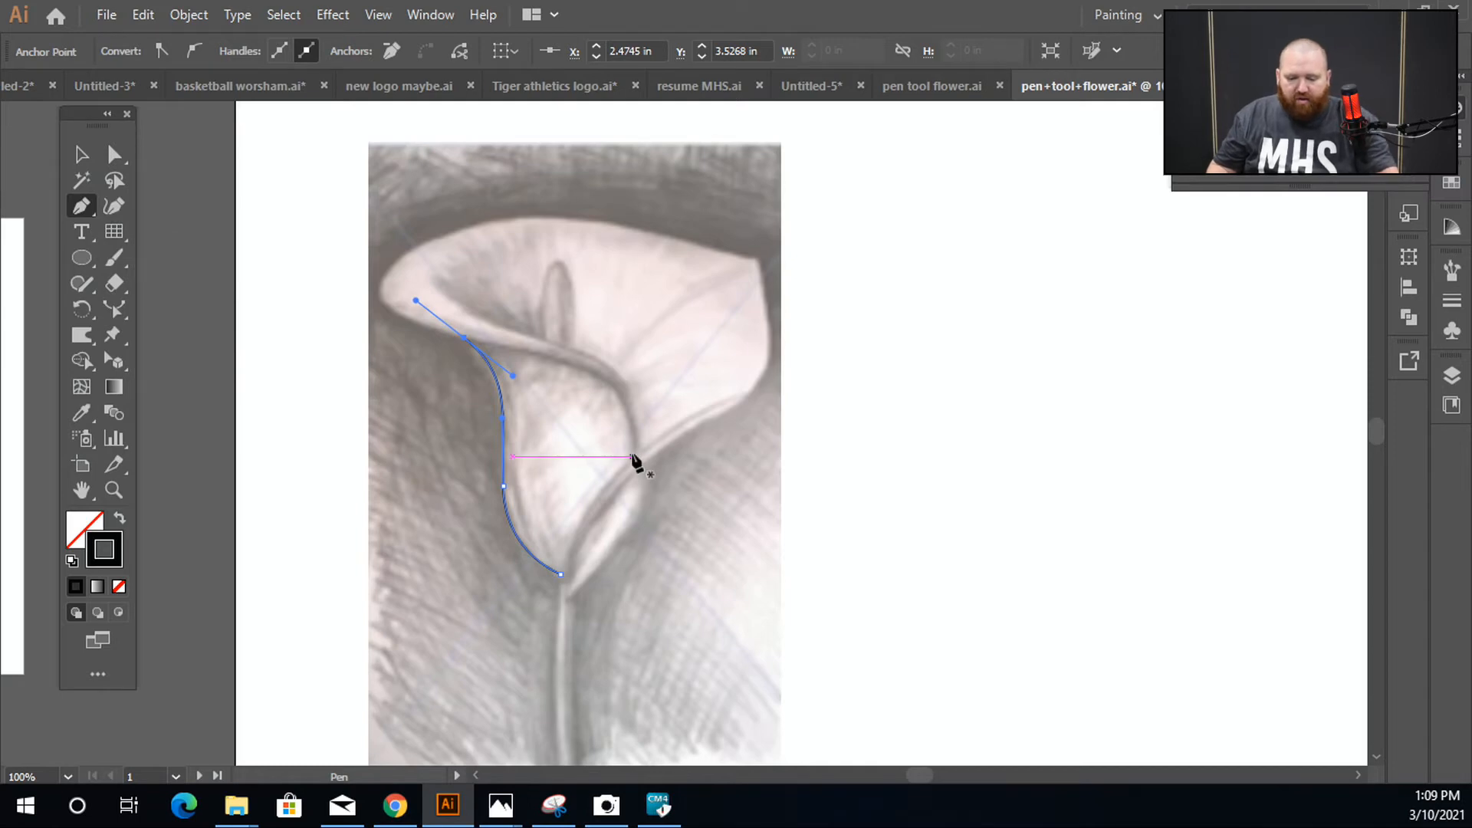
drag(631, 455, 603, 397)
drag(548, 354, 480, 415)
key(ctrl+z)
key(space)
scroll(457, 384, up, 1)
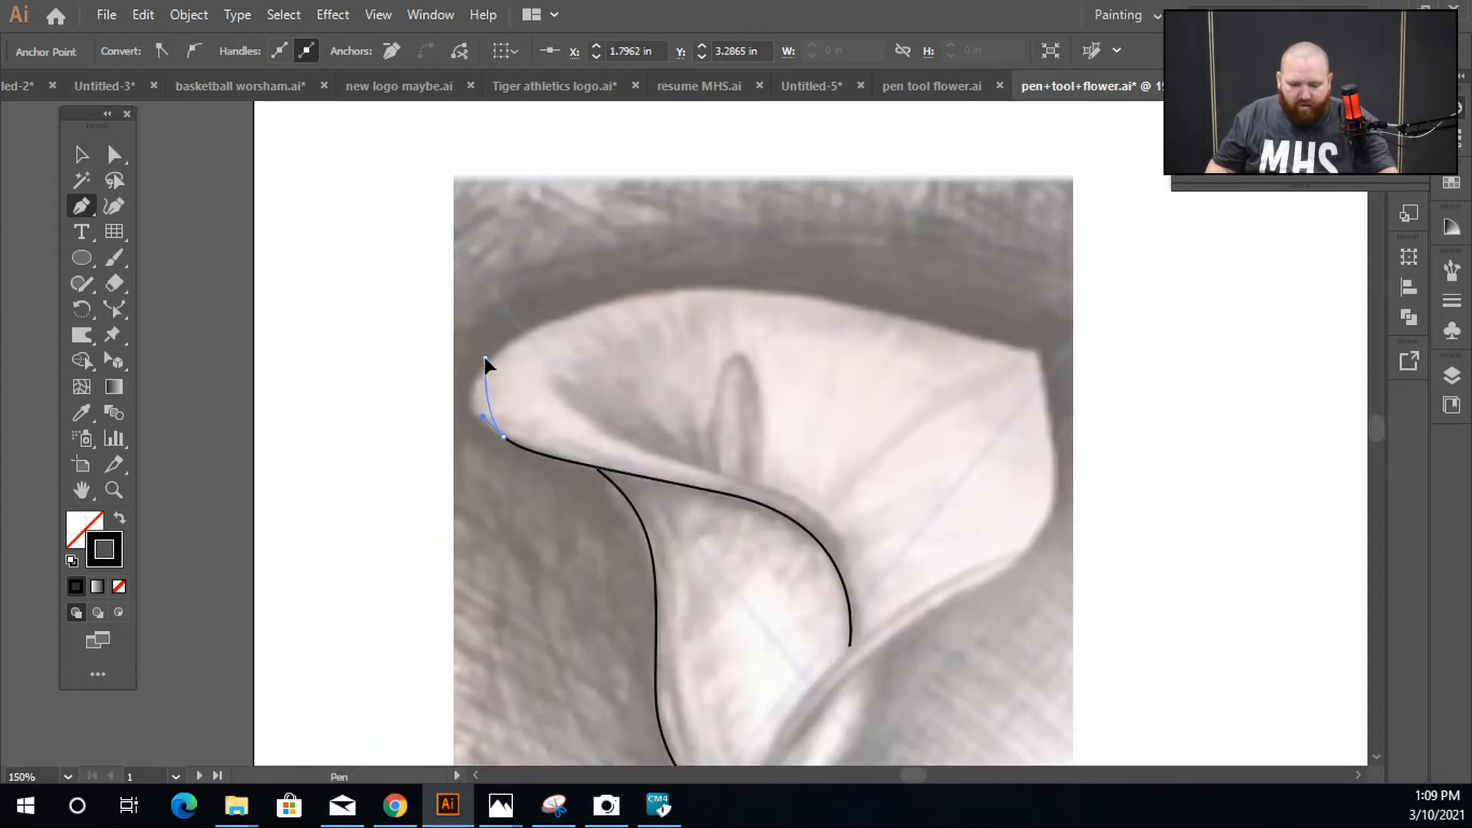
drag(506, 336, 520, 322)
drag(668, 292, 477, 325)
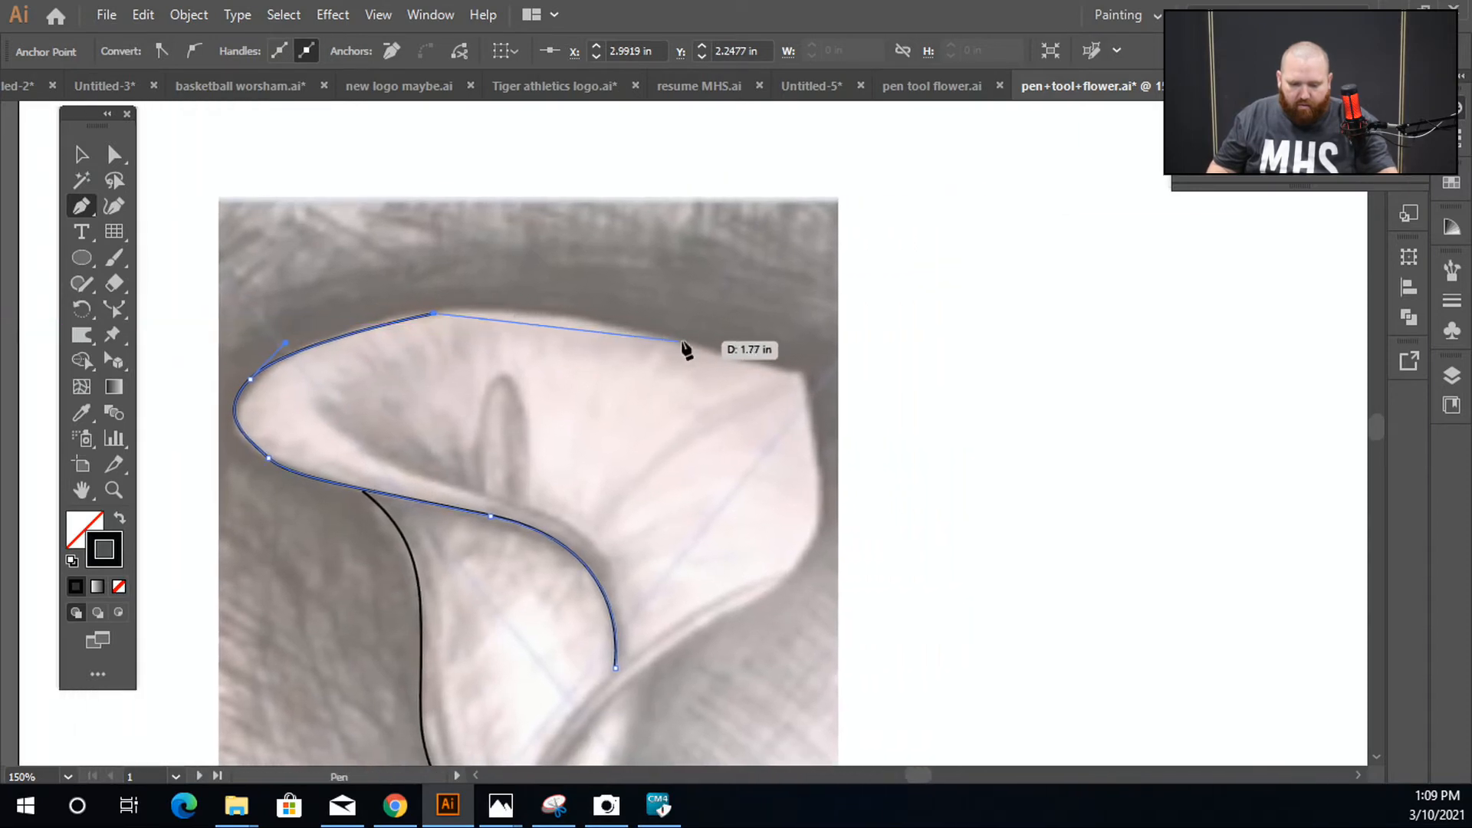
Continue the petal outline along the upper edge, around the right corner and down to the stem junction, ending the path there.
drag(621, 322, 690, 339)
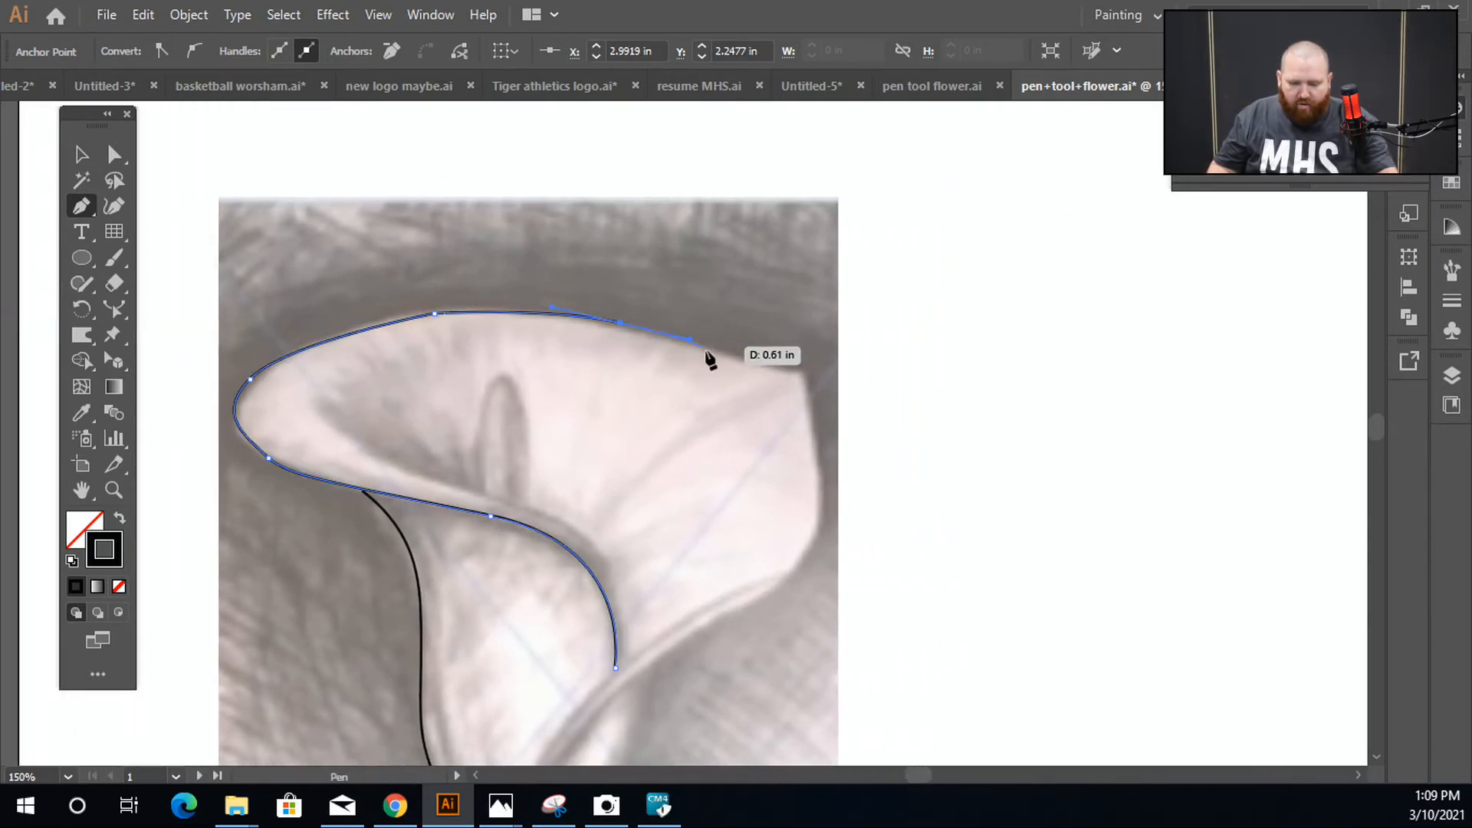
drag(756, 382, 646, 342)
drag(657, 419, 657, 451)
drag(629, 554, 543, 463)
drag(552, 491, 653, 318)
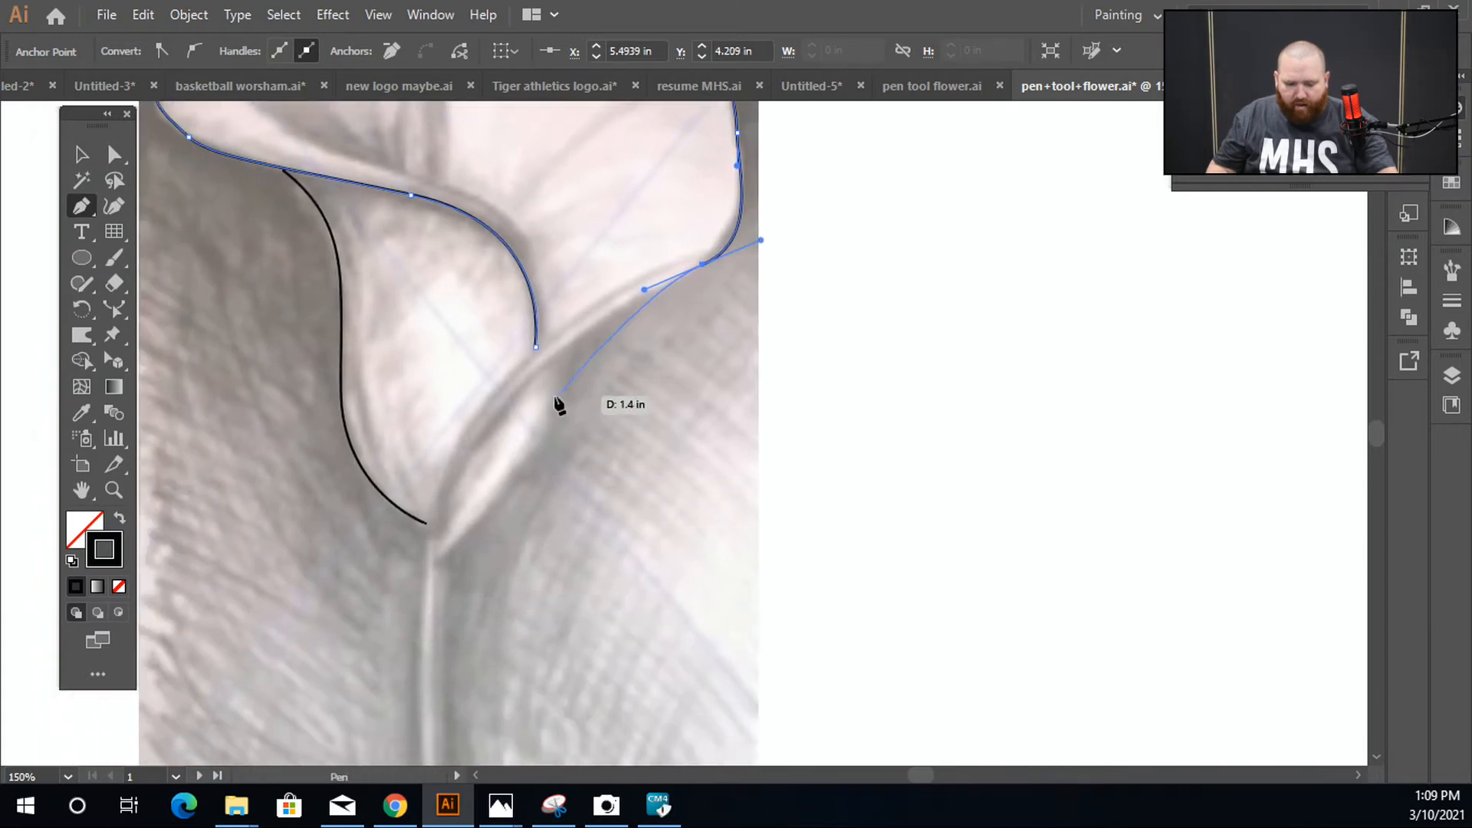
drag(499, 414, 407, 558)
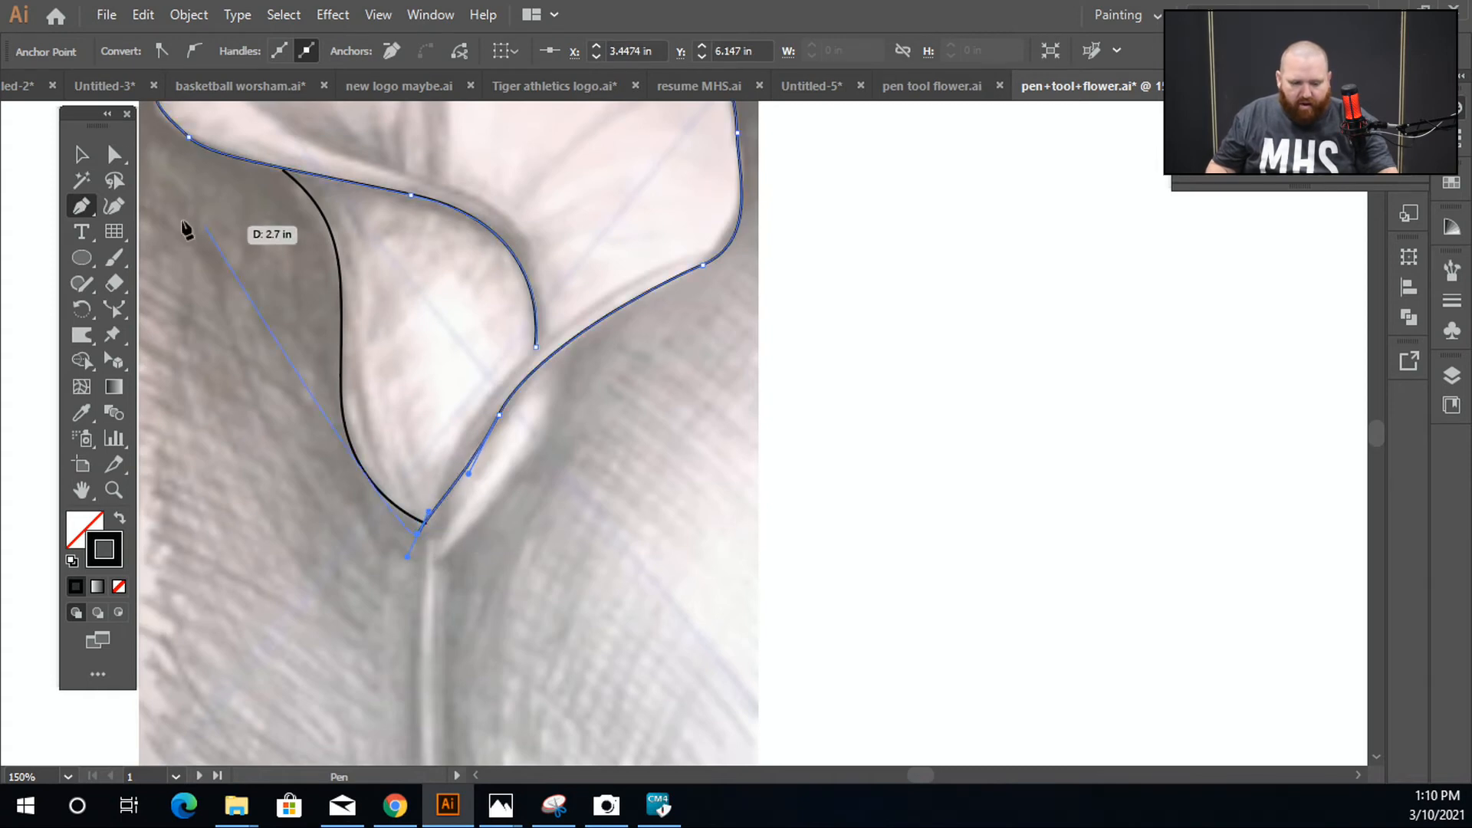
click(81, 154)
click(225, 549)
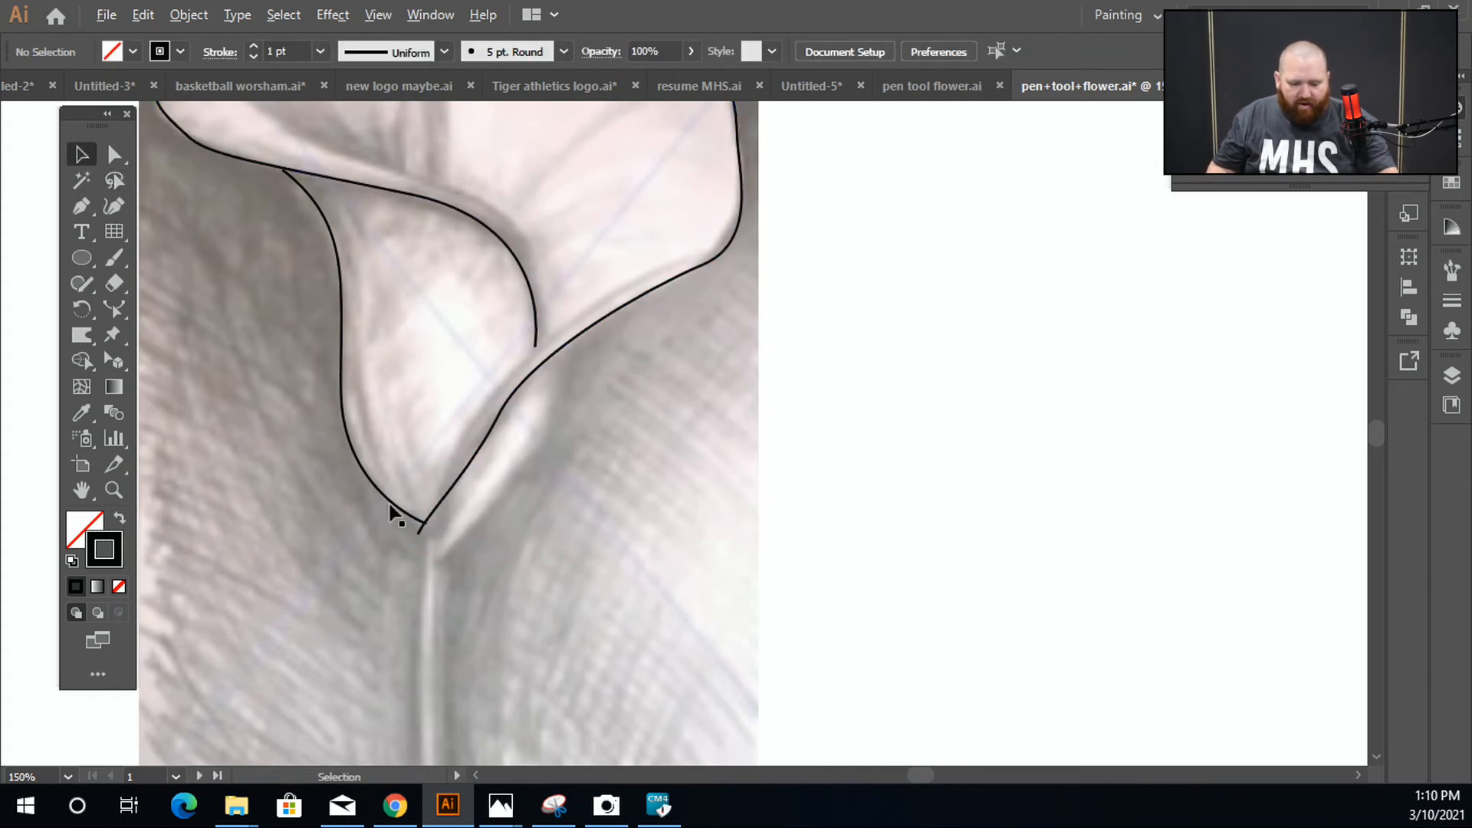
Trace the inner contour of the rolled petal rim, from the throat around the left hollow to the upper interior.
scroll(349, 590, up, 4)
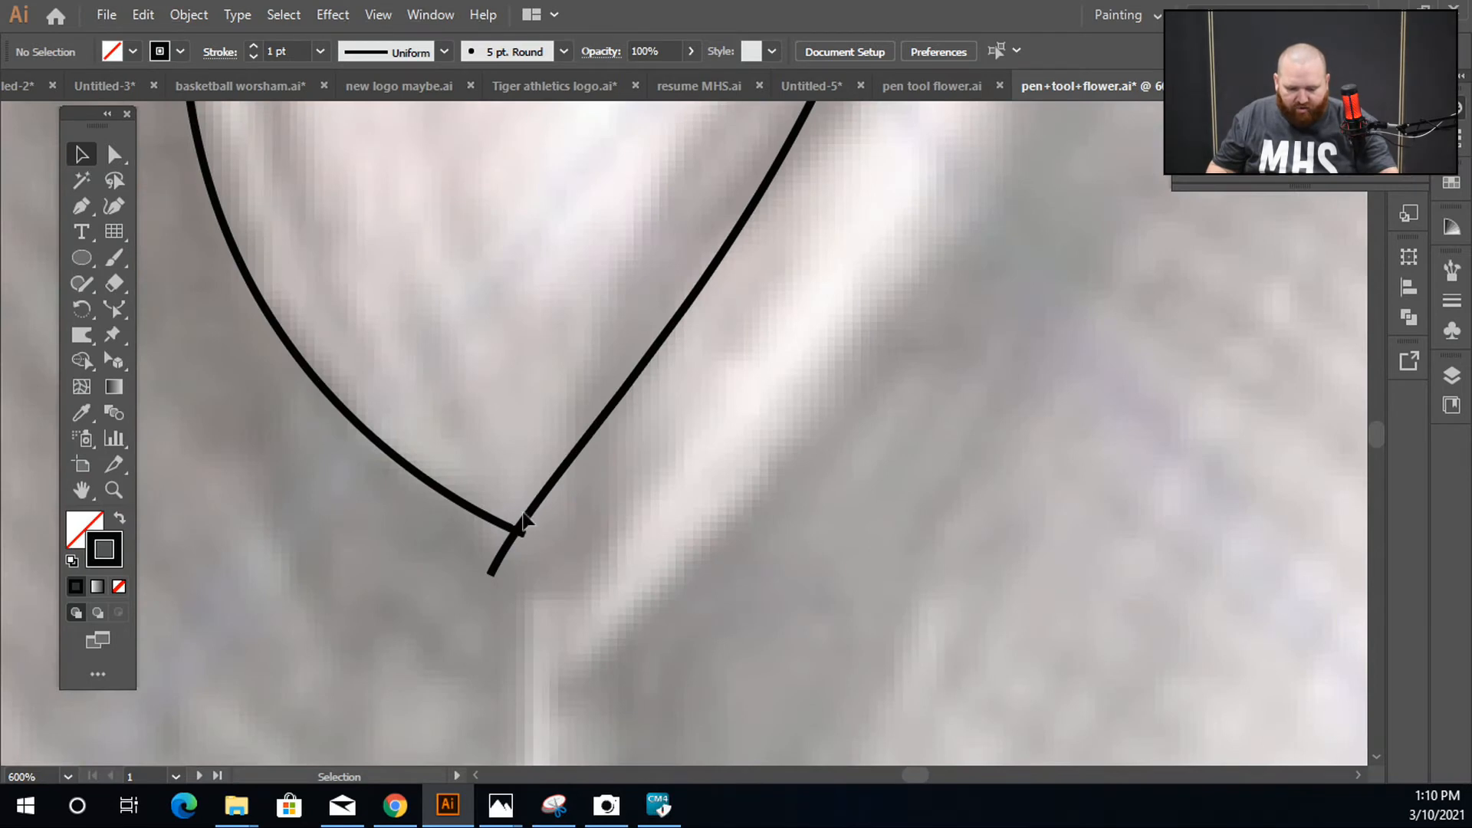
scroll(491, 333, down, 2)
drag(437, 318, 636, 821)
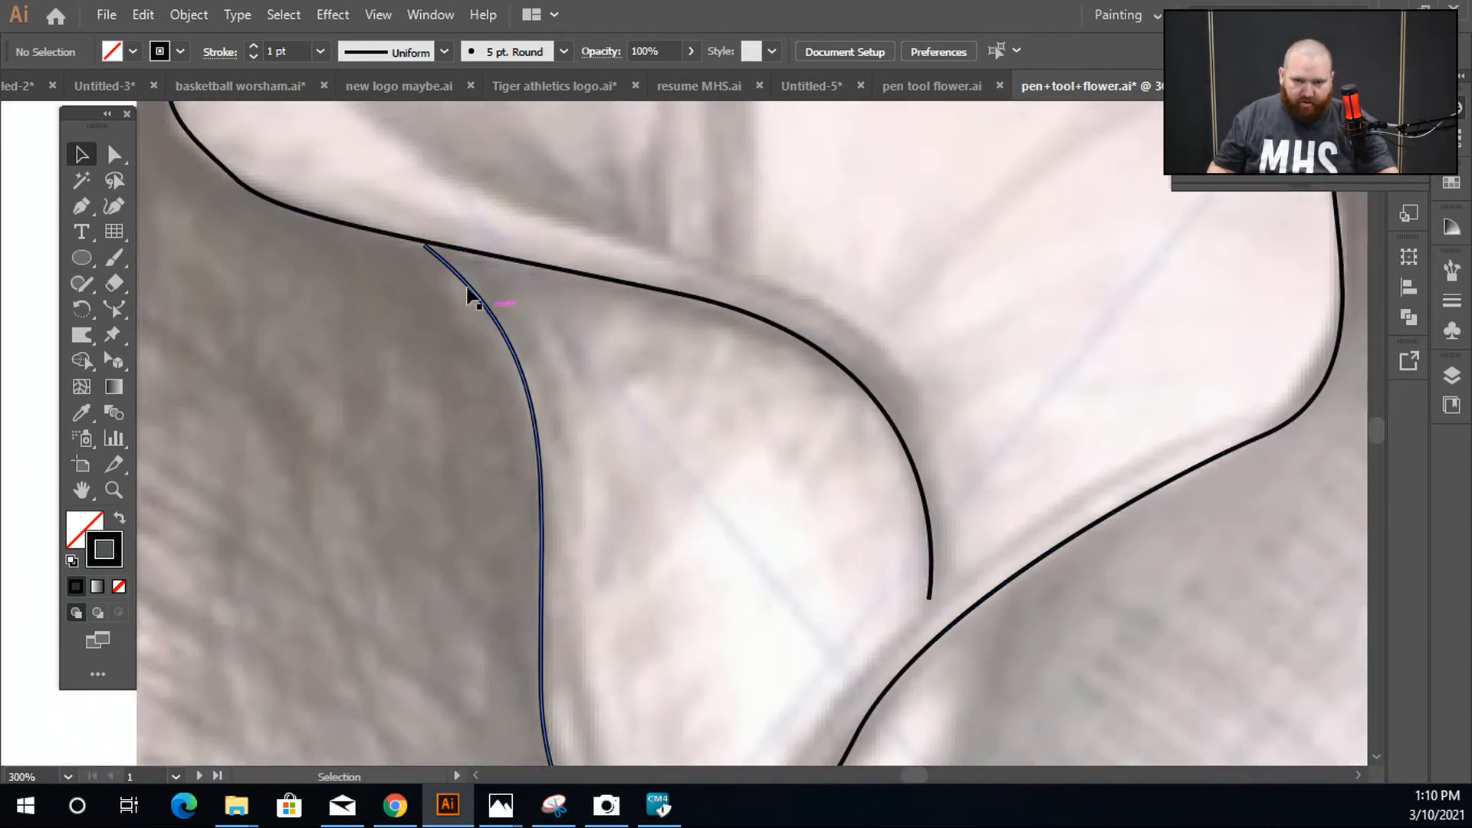
scroll(729, 569, down, 1)
drag(761, 503, 626, 560)
click(89, 205)
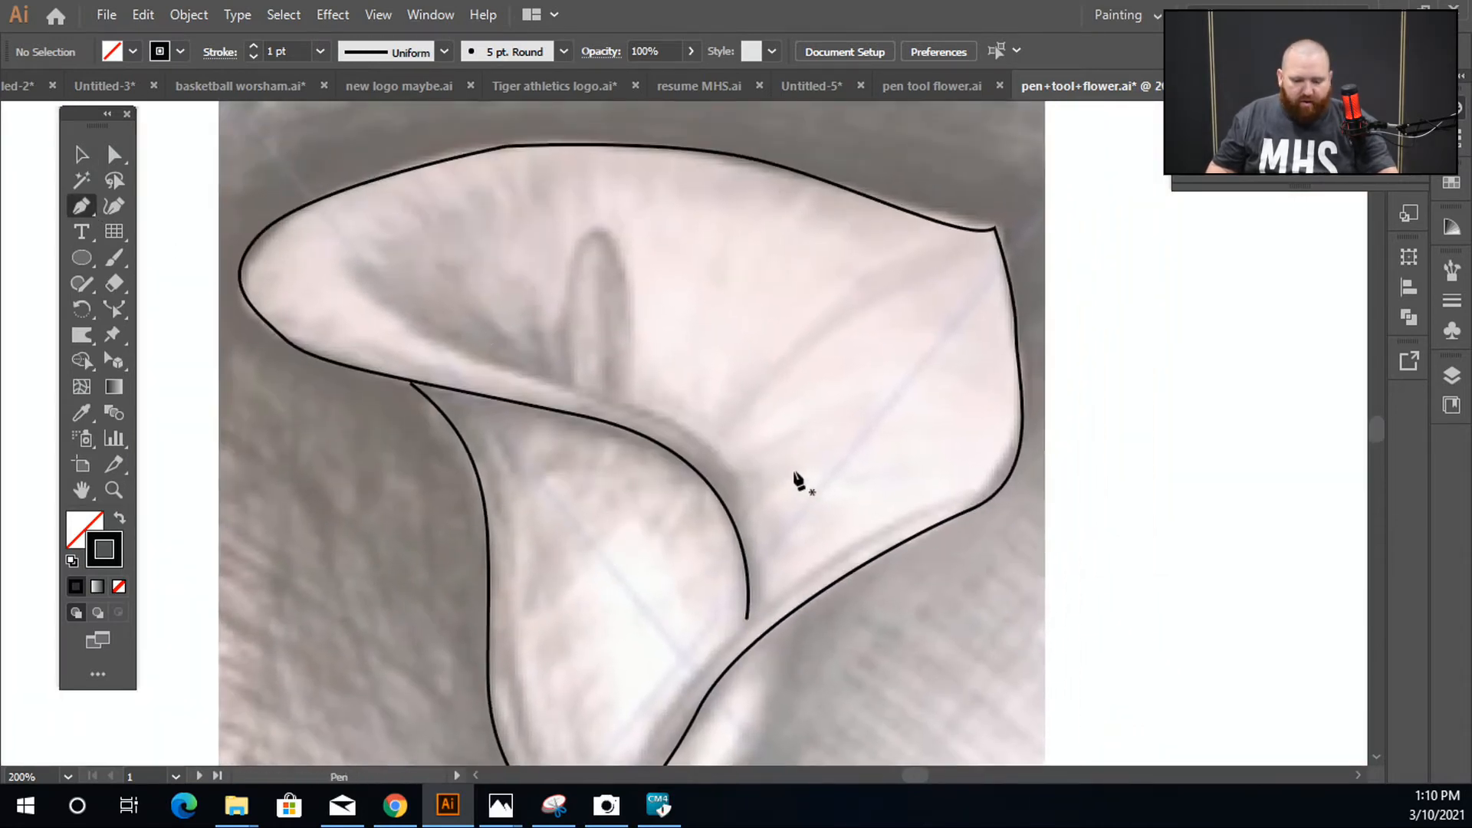
click(746, 564)
drag(728, 468, 678, 398)
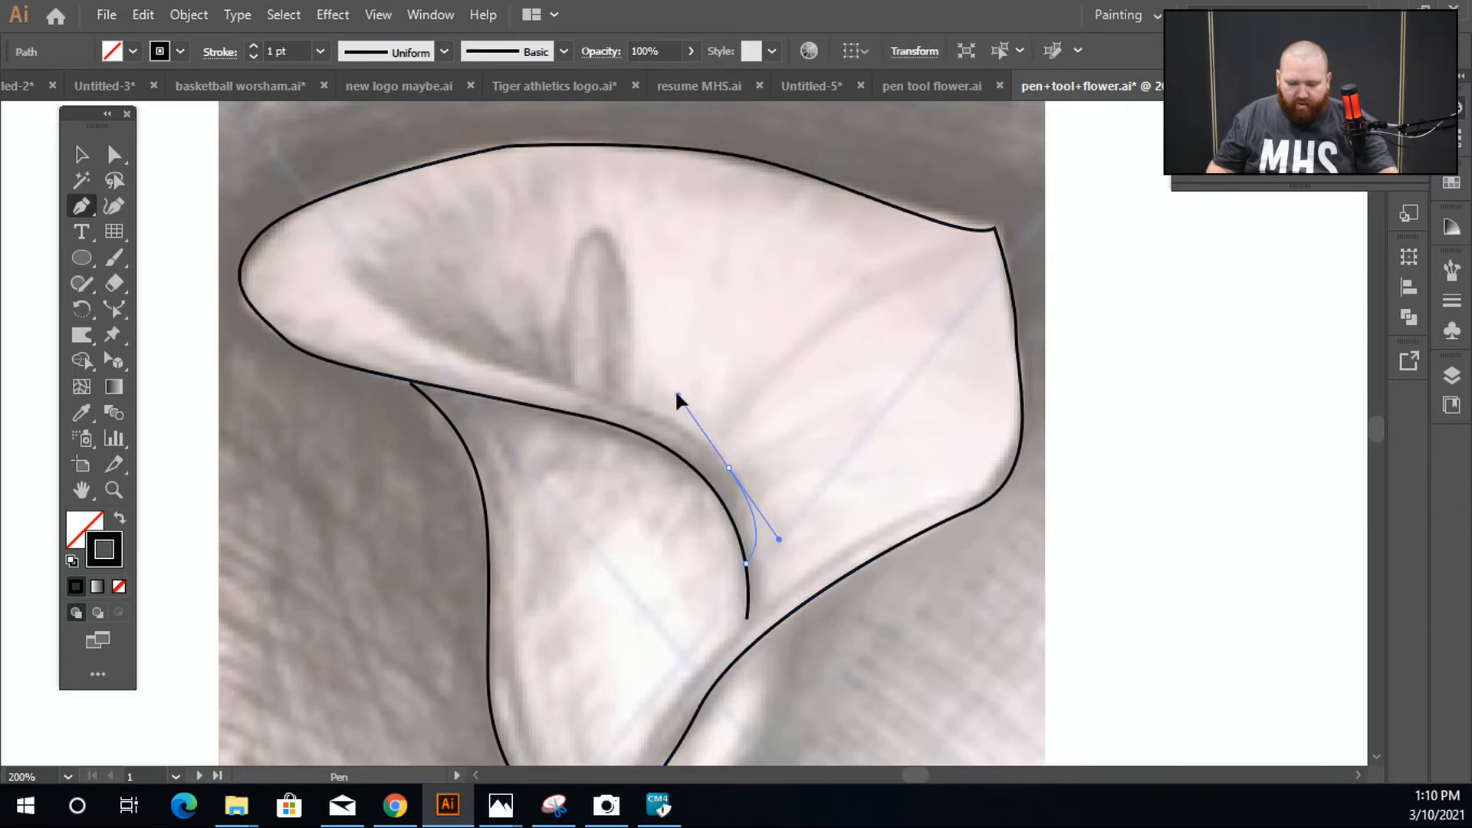
drag(428, 345, 573, 188)
drag(674, 200, 759, 220)
click(756, 214)
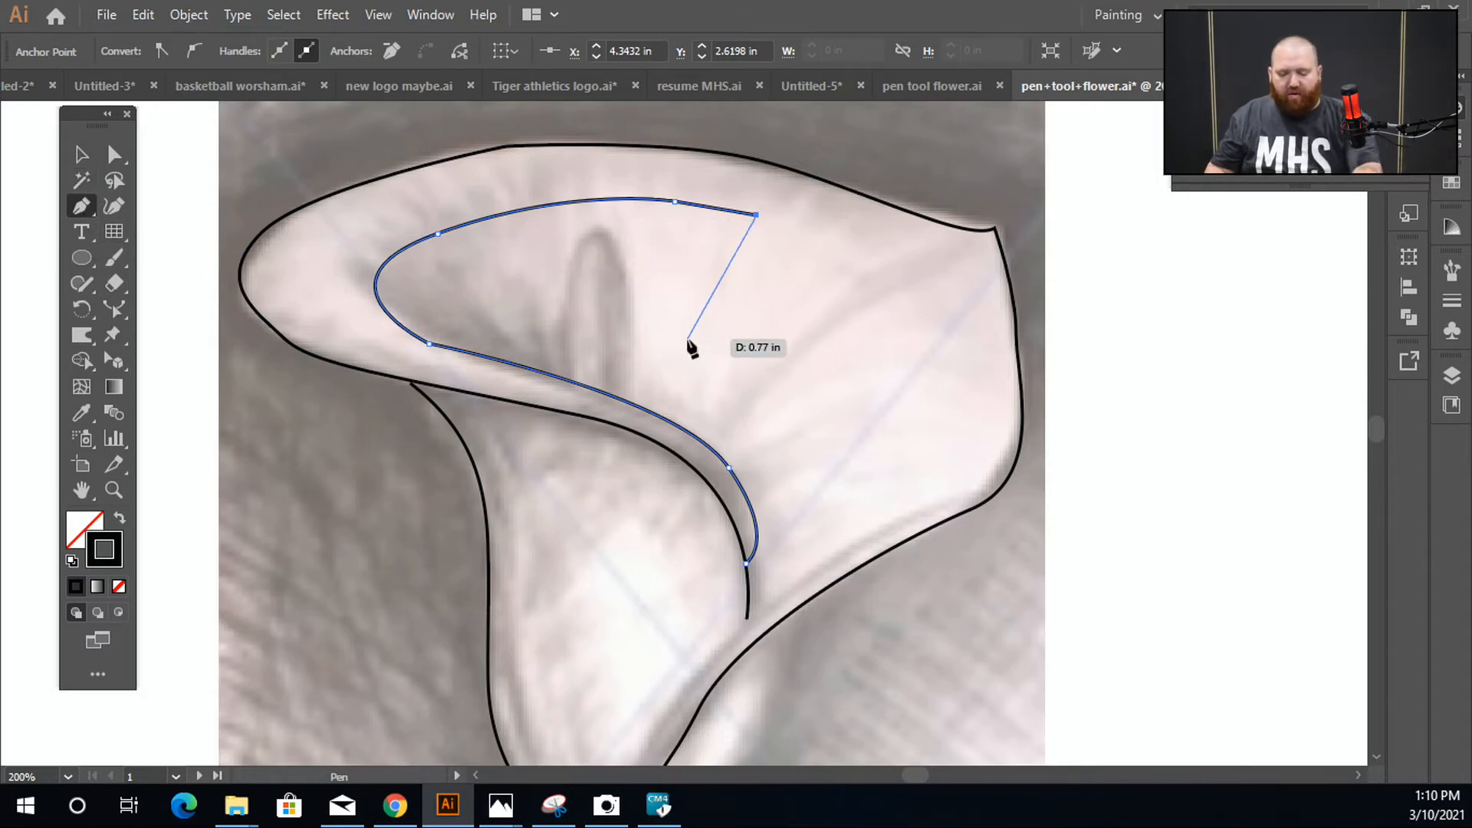
key(Escape)
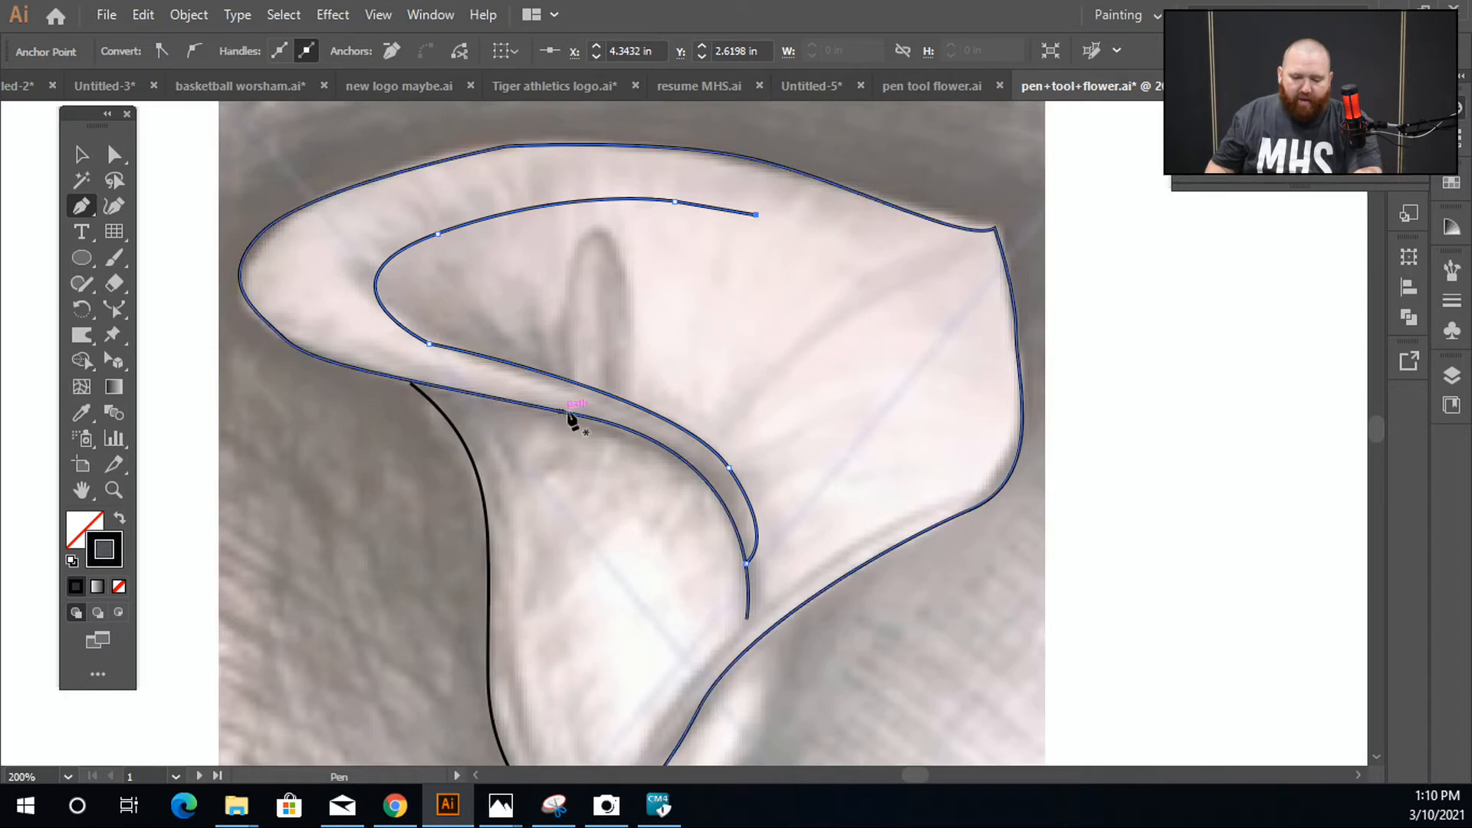
Draw the flower's central spike as an open pointed path from the inner rim up to its tip and back down.
click(568, 381)
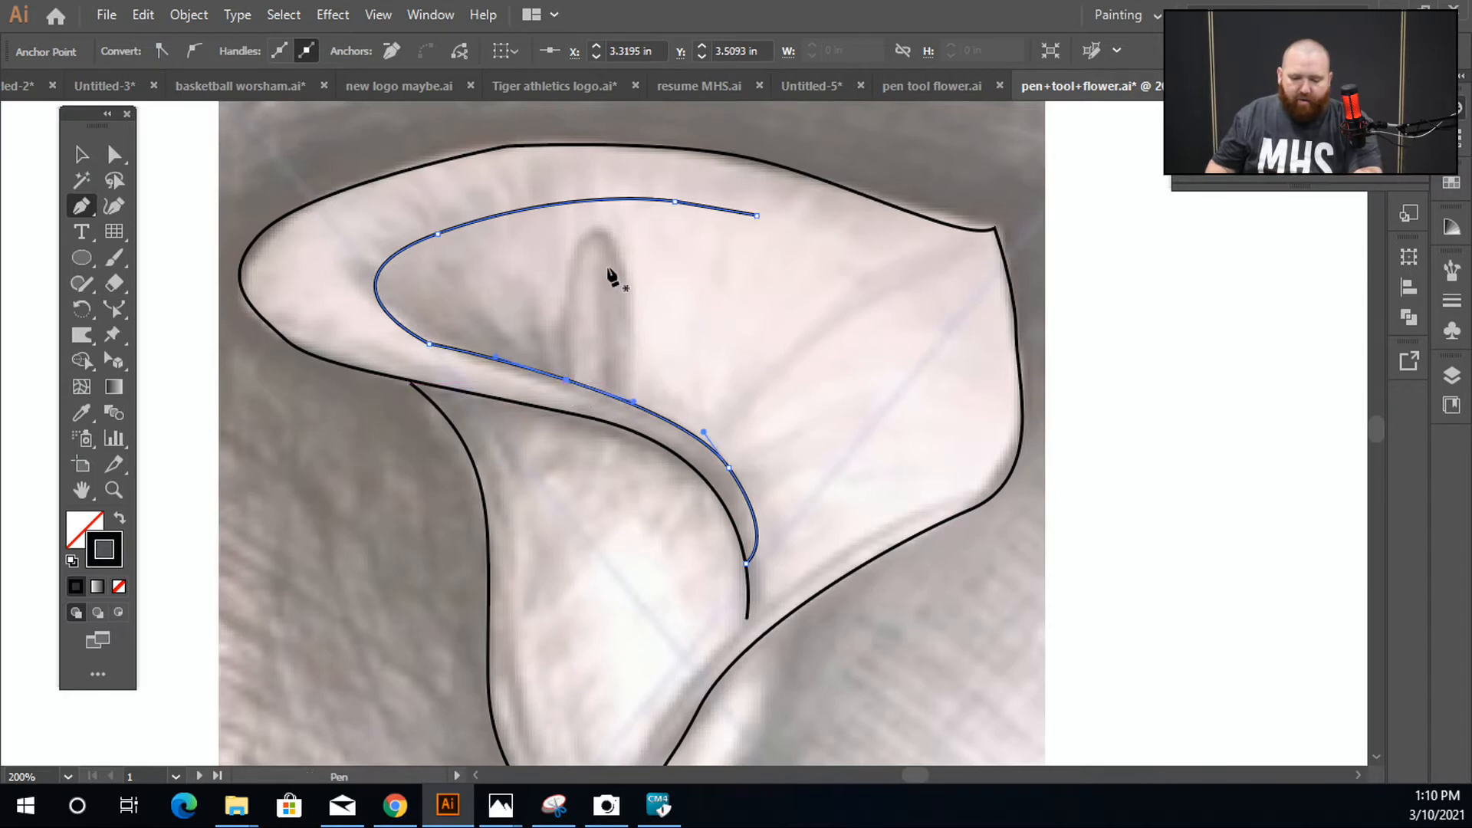
drag(554, 381, 583, 284)
click(601, 228)
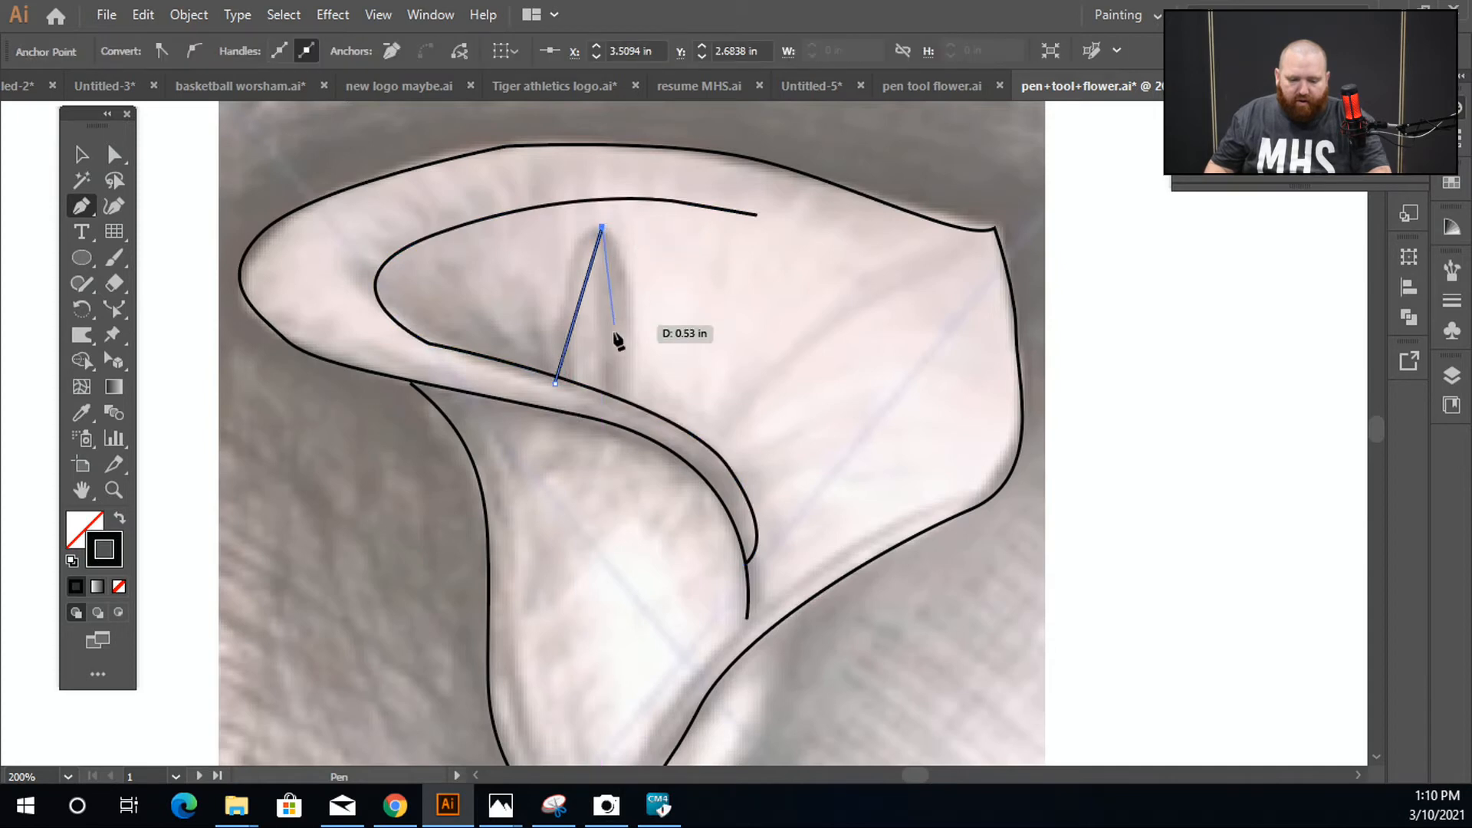
click(630, 414)
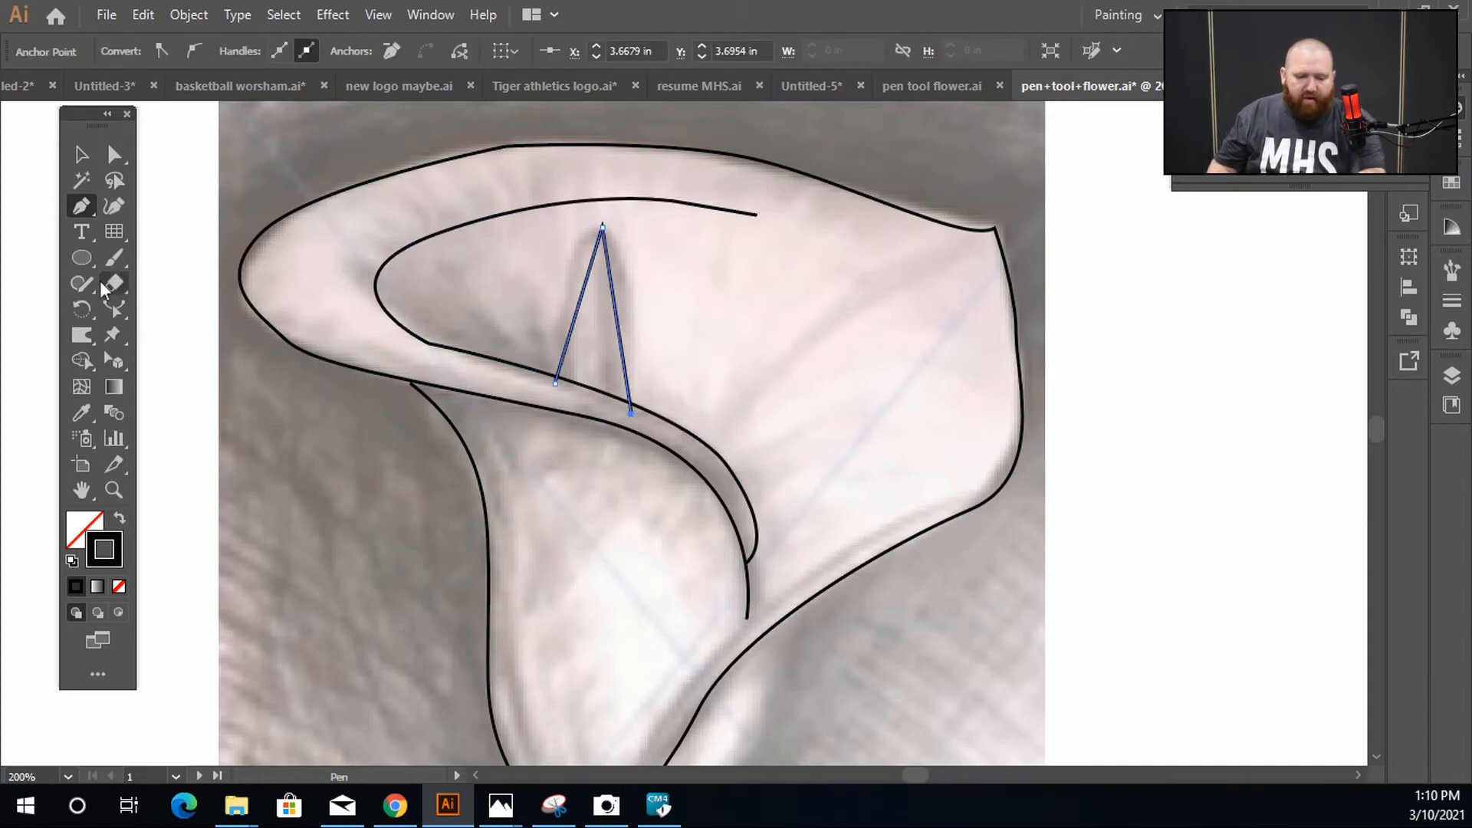
Convert the pointed tip of the central spike into a smooth anchor so both sides curve into a rounded top.
click(88, 201)
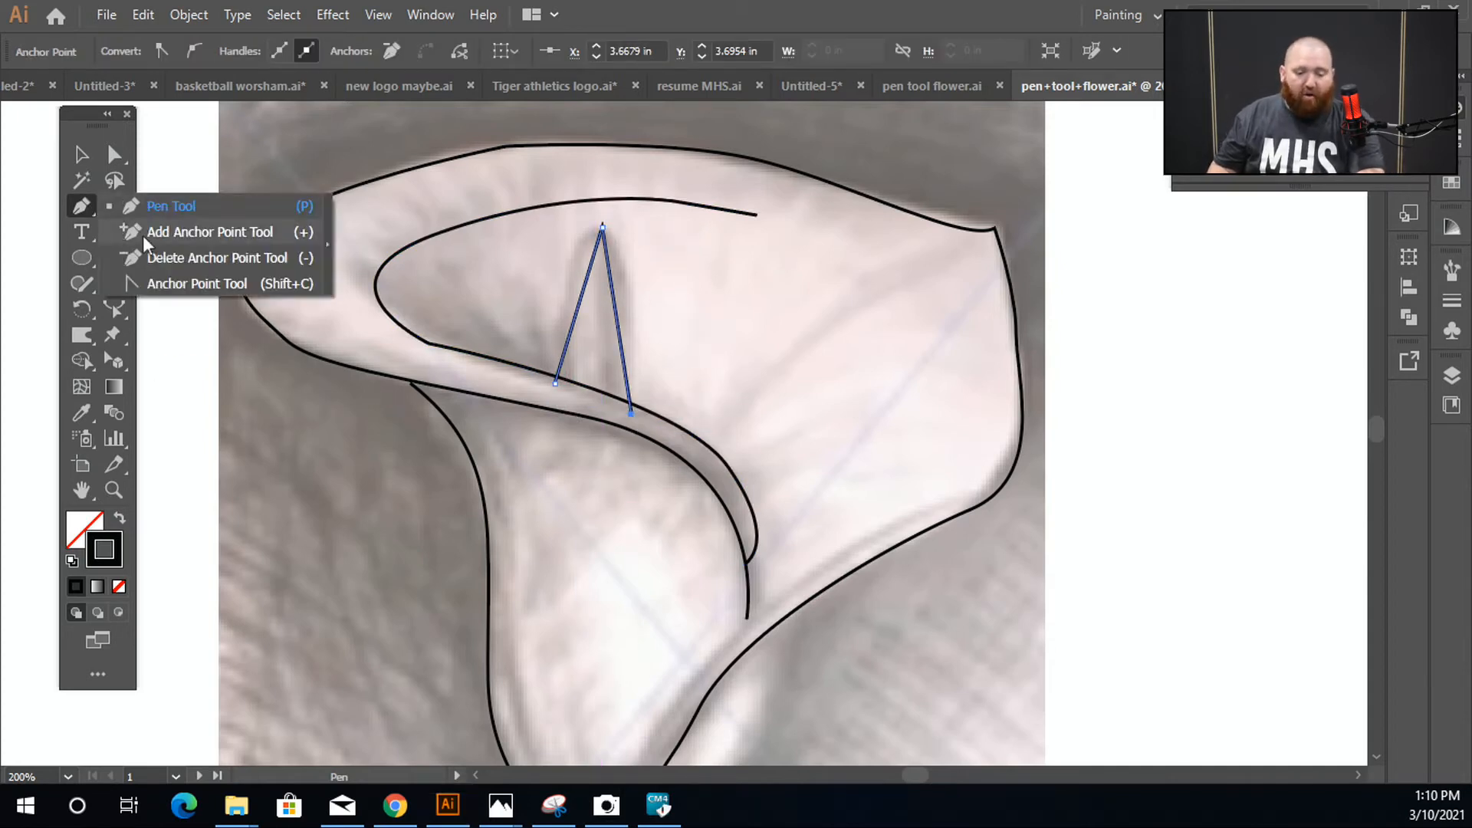
click(236, 283)
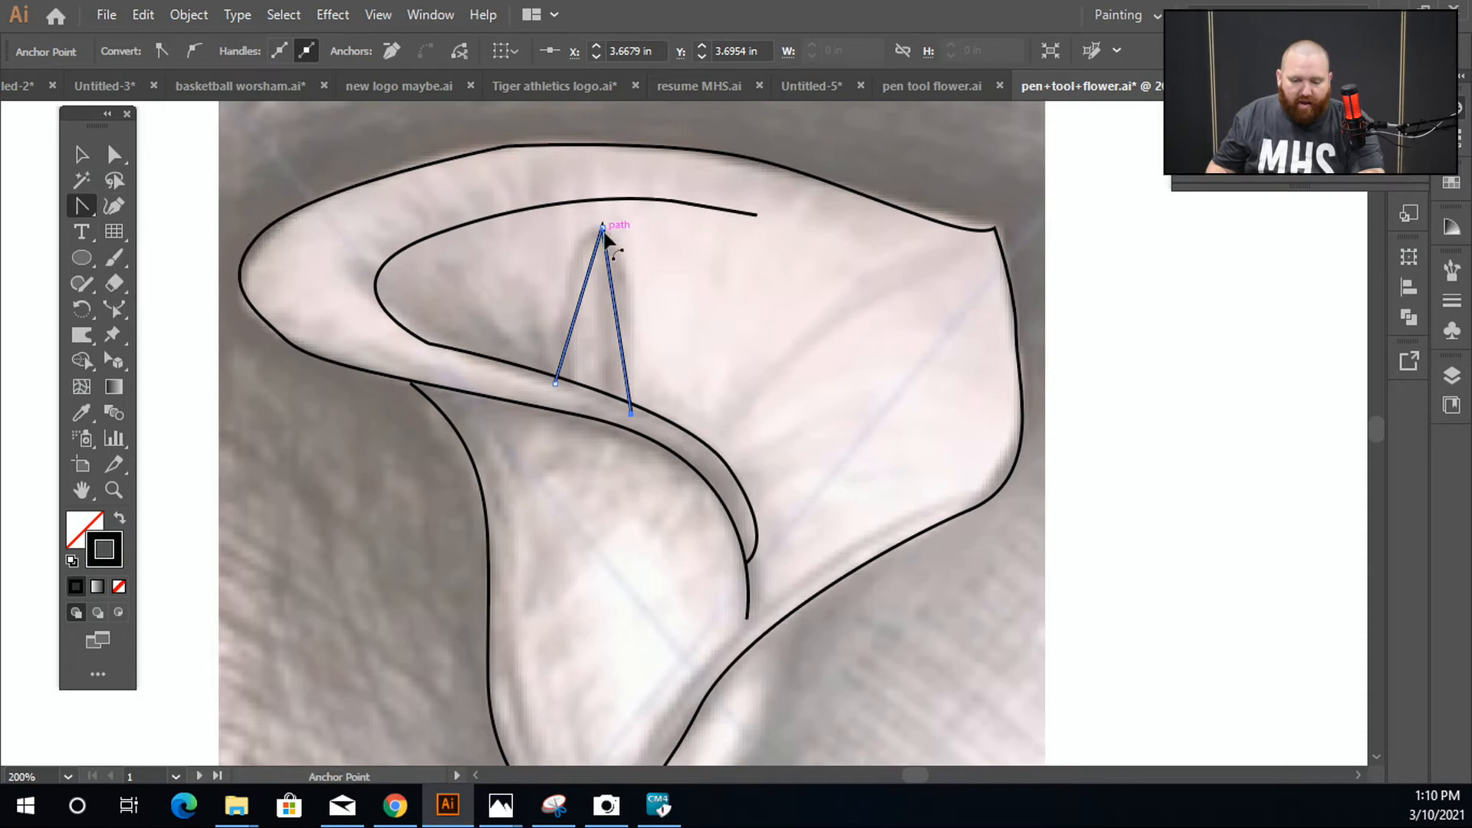
drag(603, 227, 719, 230)
key(ctrl+z)
key(ctrl+z)
scroll(587, 229, up, 4)
drag(791, 234, 871, 243)
scroll(838, 289, down, 1)
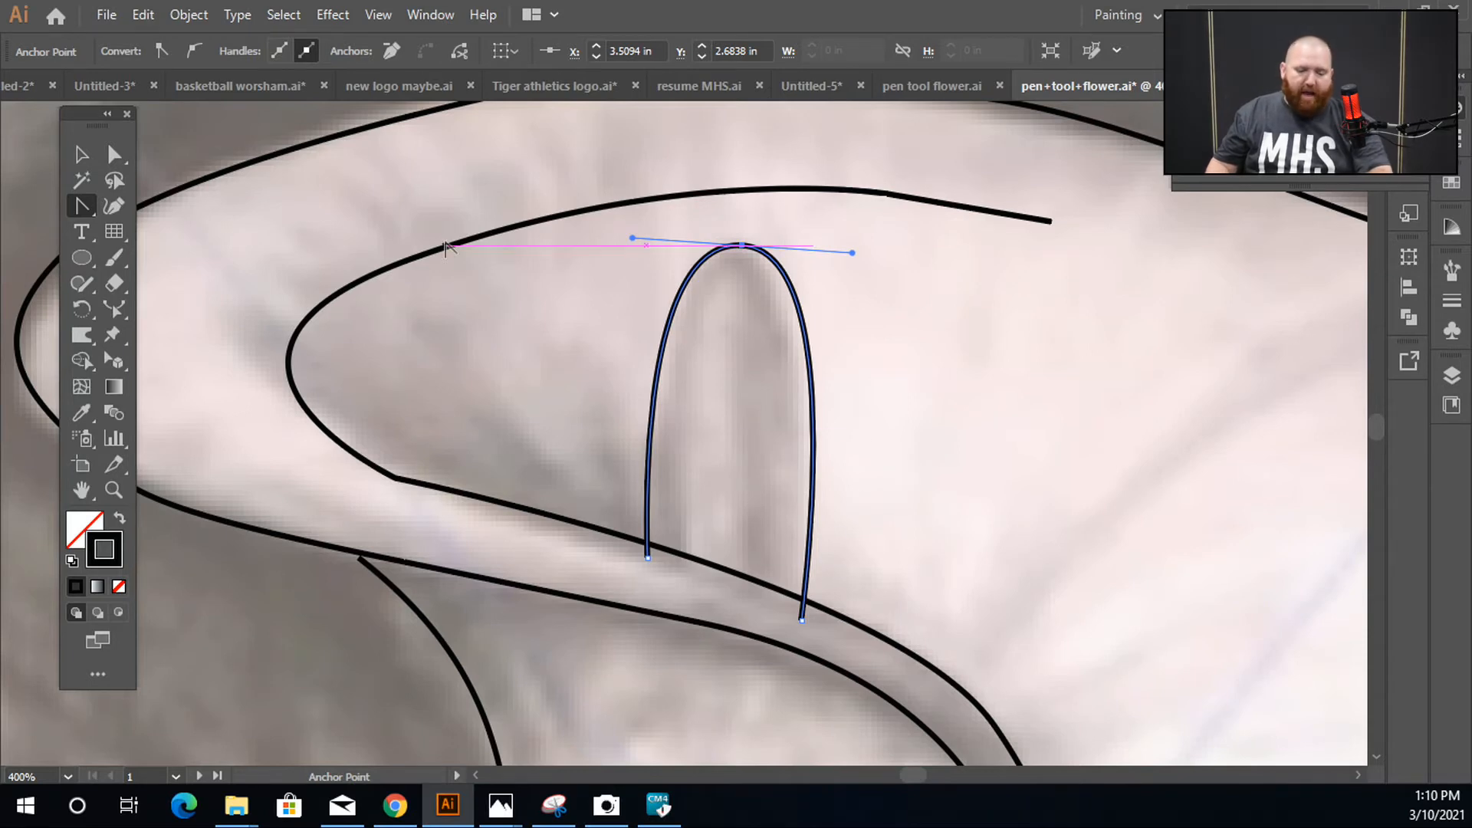
Trace the back petal's outer curve with the Pen tool, from below the folded edge down to the top of the stem.
click(81, 207)
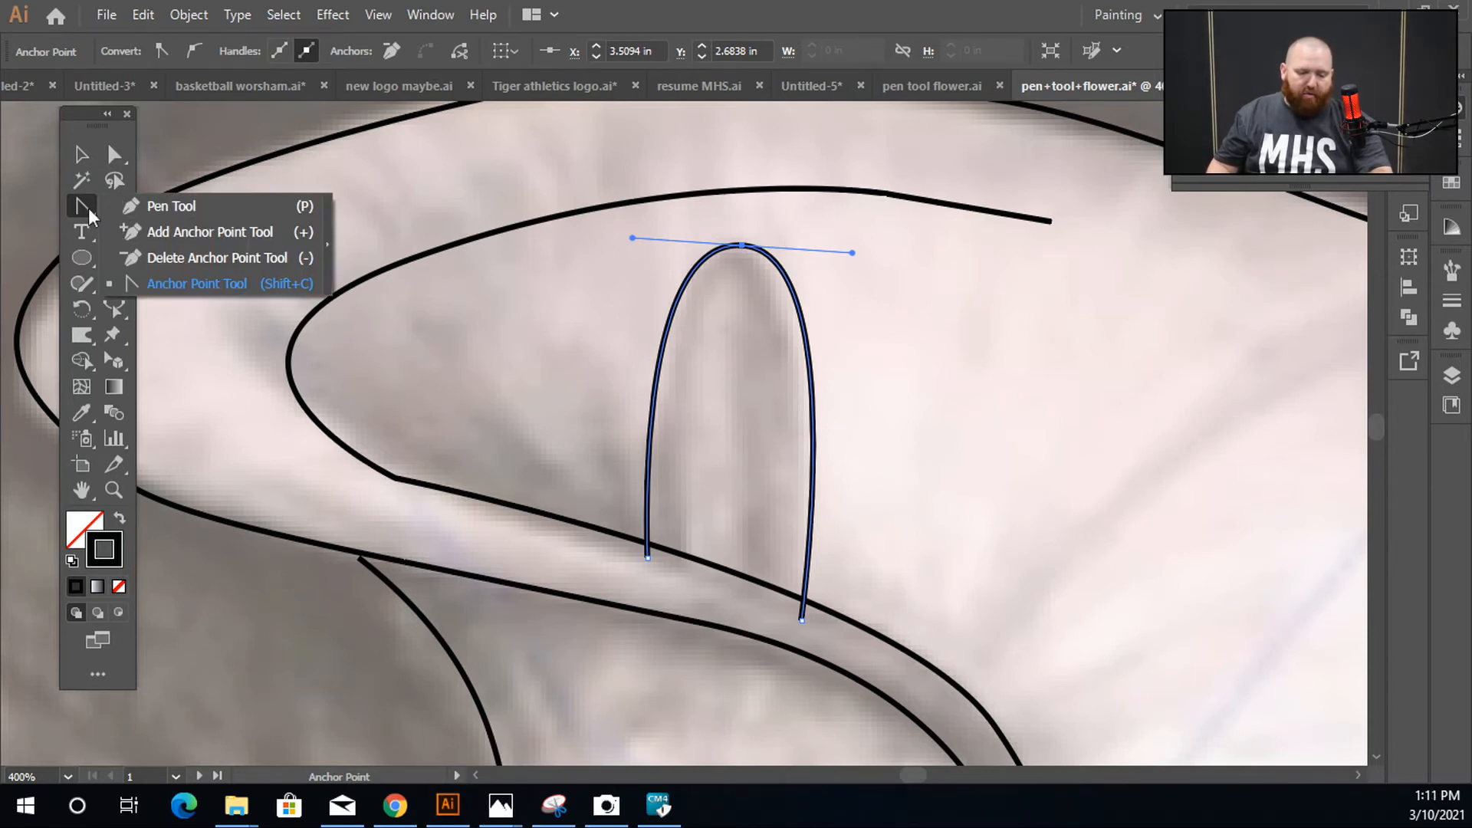
click(190, 204)
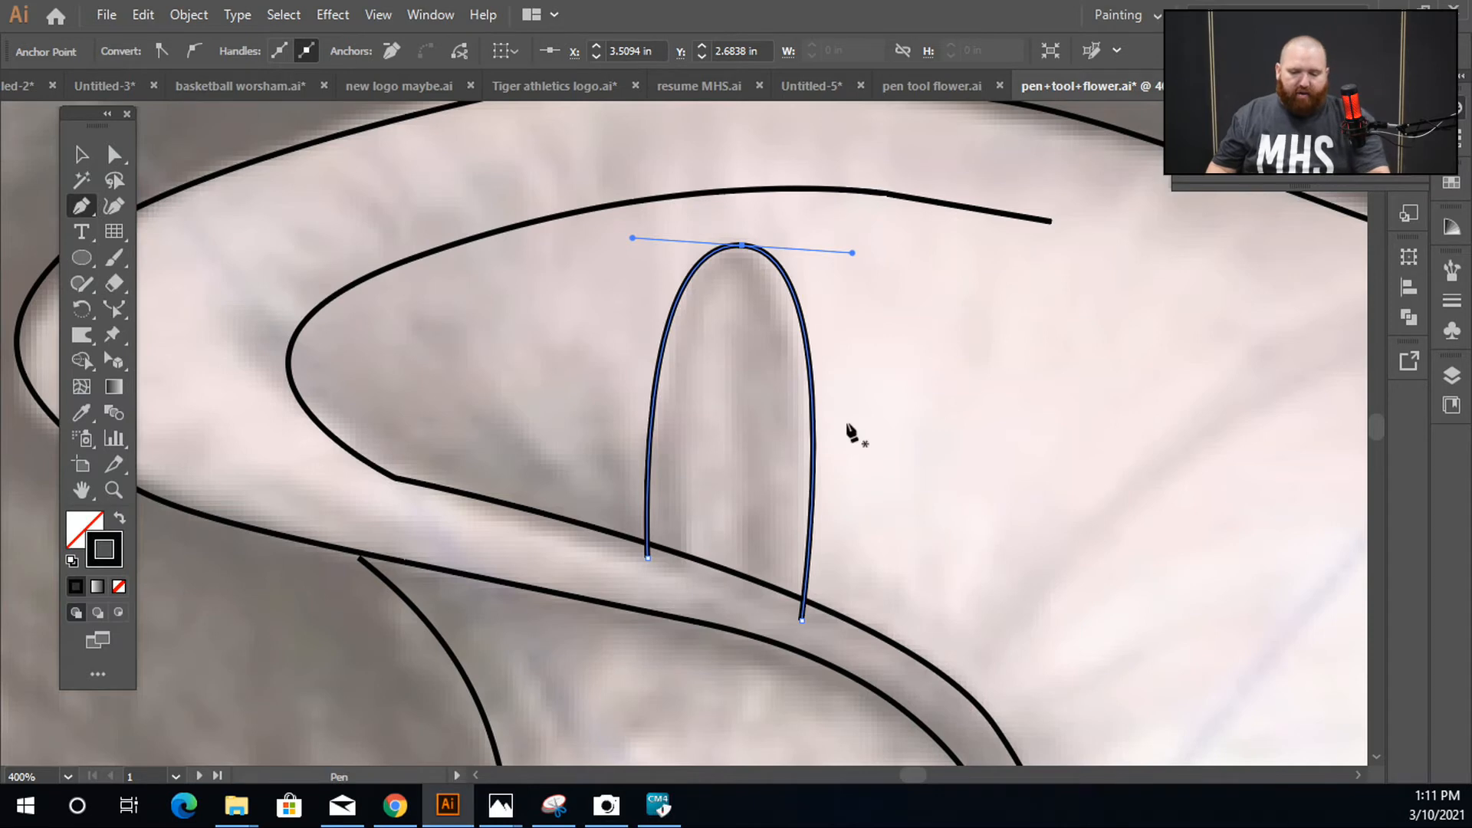
scroll(891, 464, down, 2)
drag(975, 547, 817, 84)
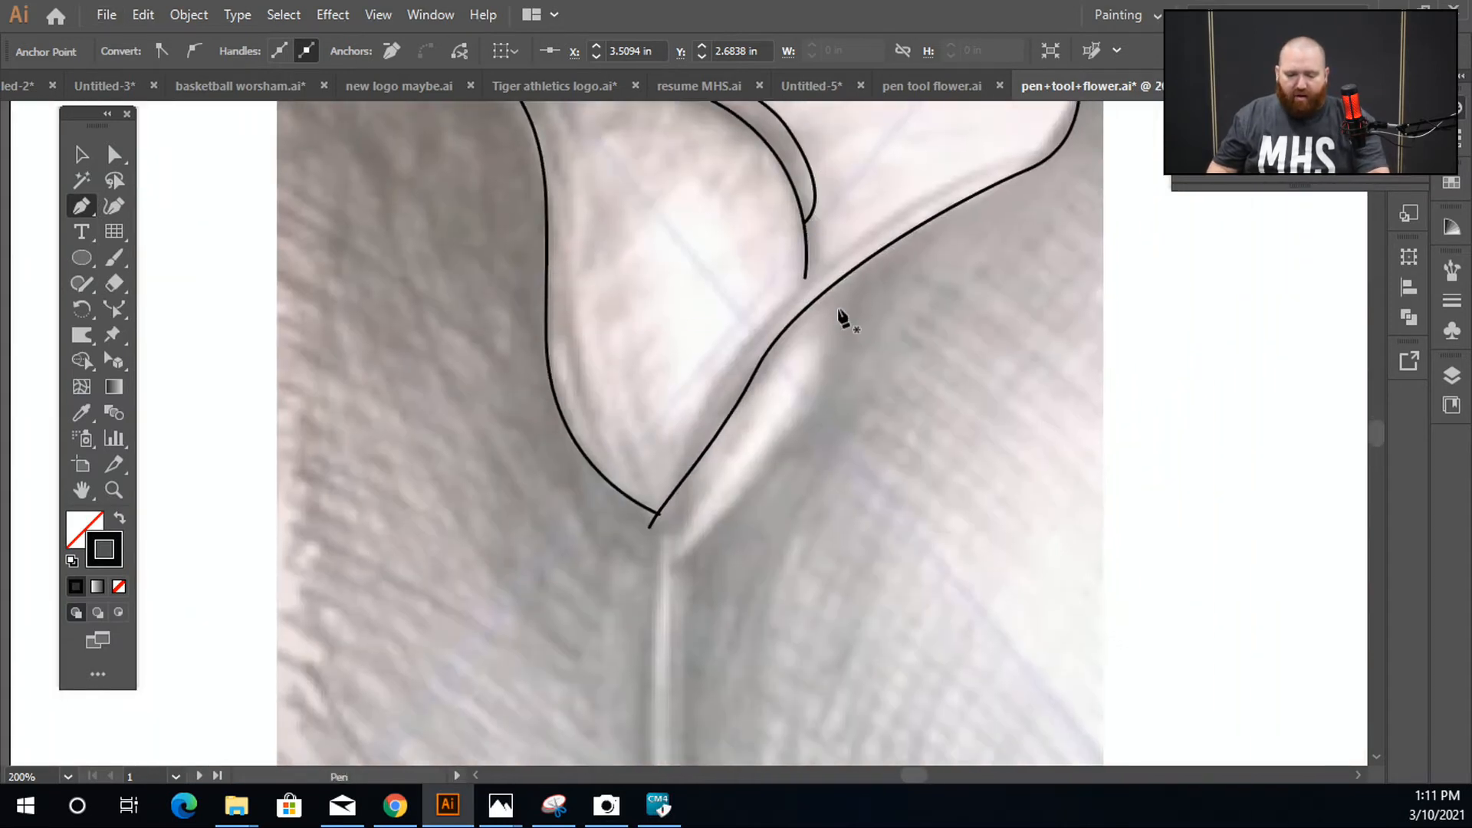
click(841, 261)
drag(814, 447, 769, 480)
drag(690, 553, 572, 608)
Trace the inner line of the folded petal edge from the petal's right corner down to the stem junction.
drag(812, 364, 713, 394)
key(ctrl+z)
drag(579, 458, 646, 356)
click(565, 430)
Draw the stem as a closed, narrow path with a slightly curved base below the flower, and deselect it.
drag(512, 558, 521, 479)
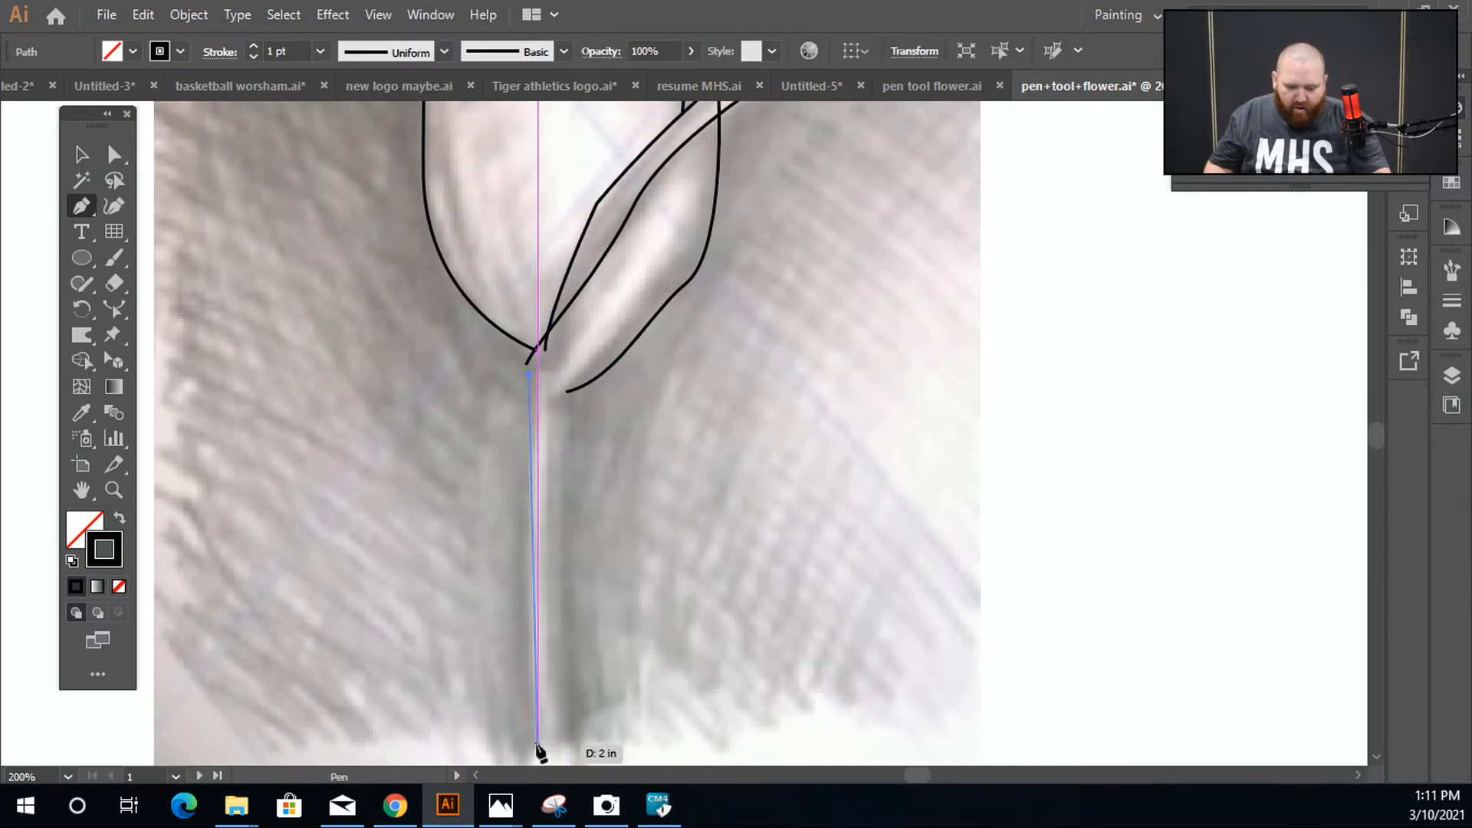
drag(528, 741, 542, 749)
click(566, 739)
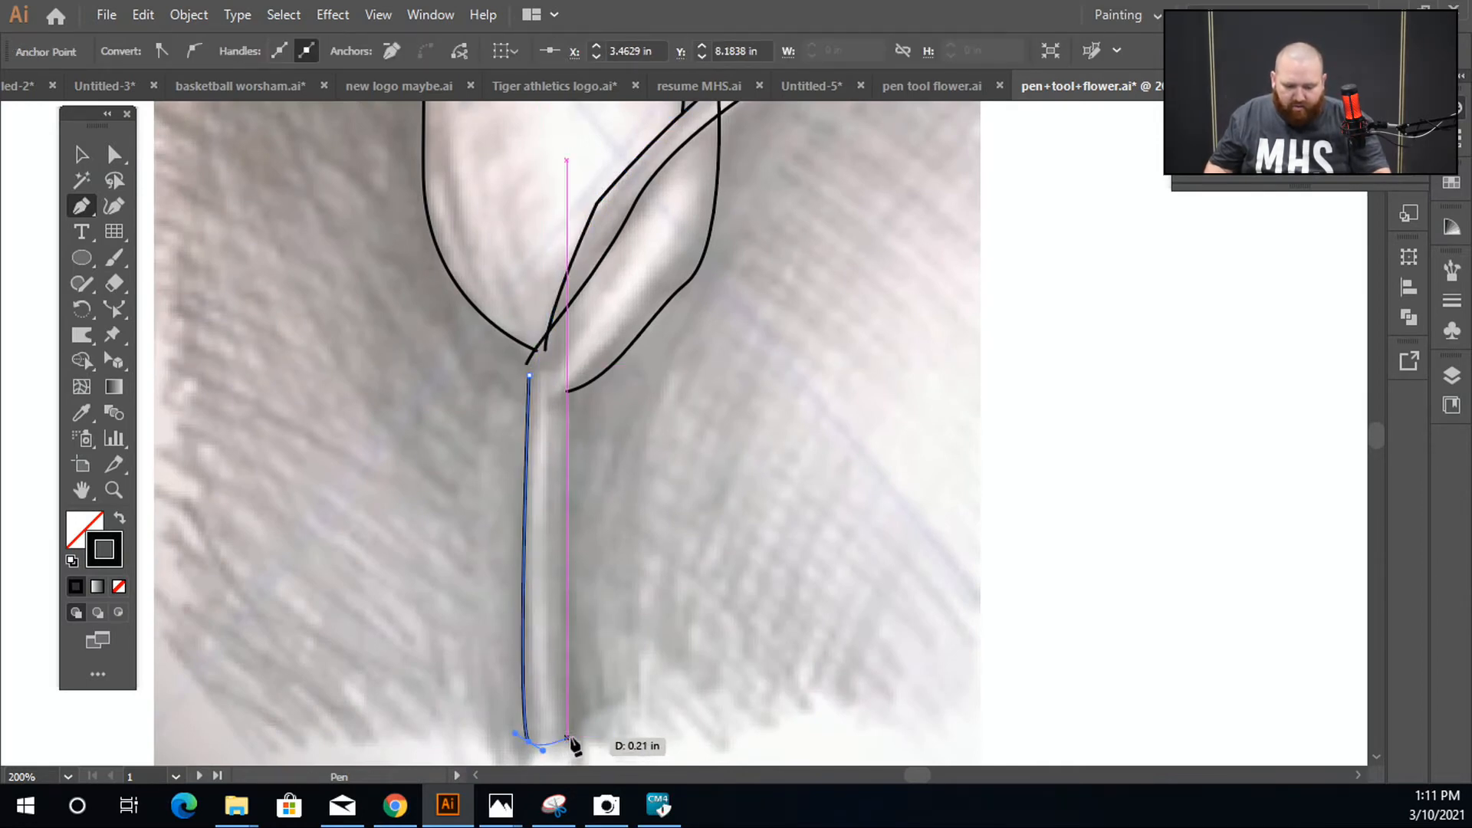
click(573, 376)
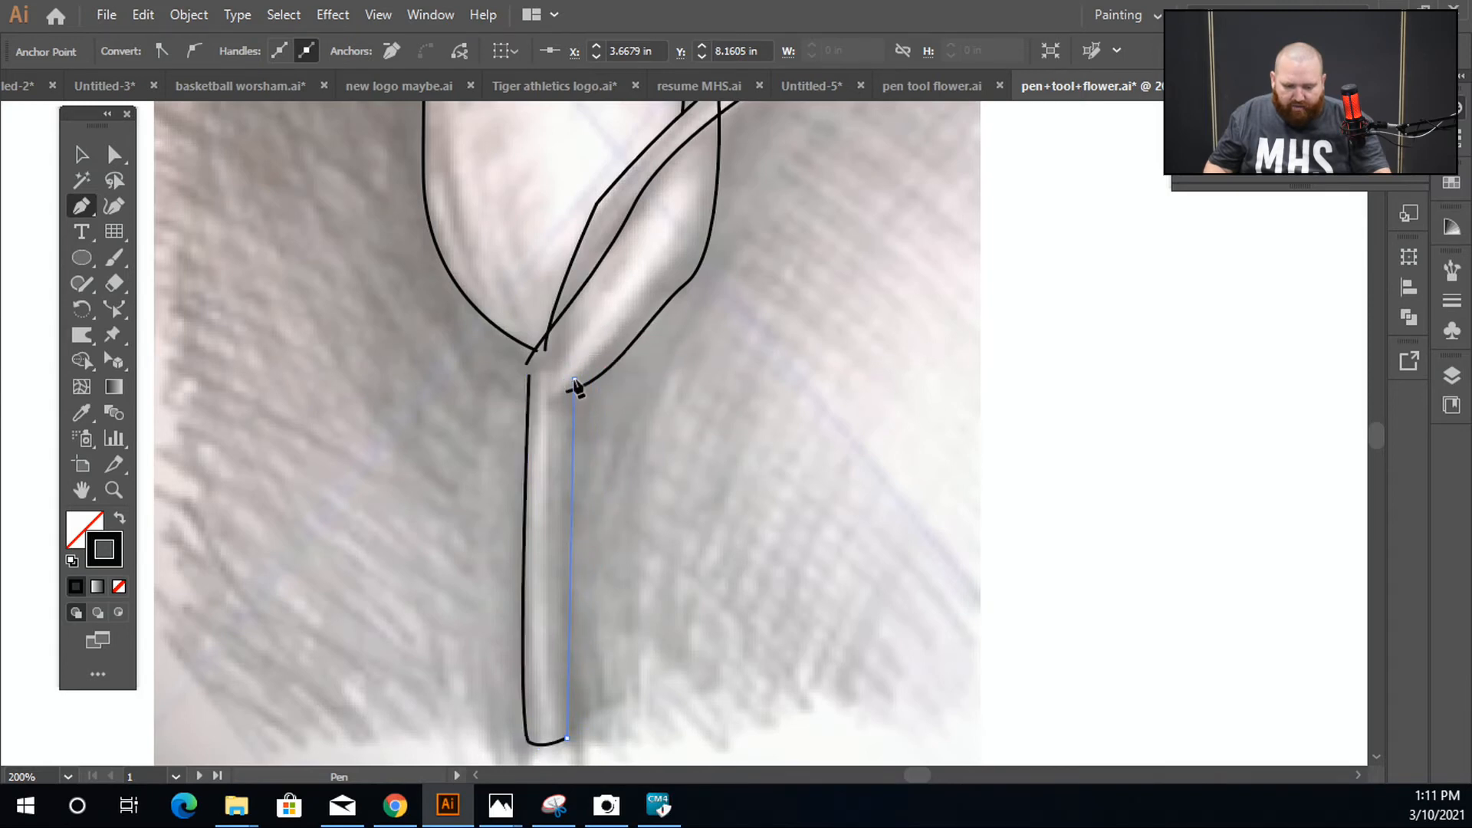
click(529, 375)
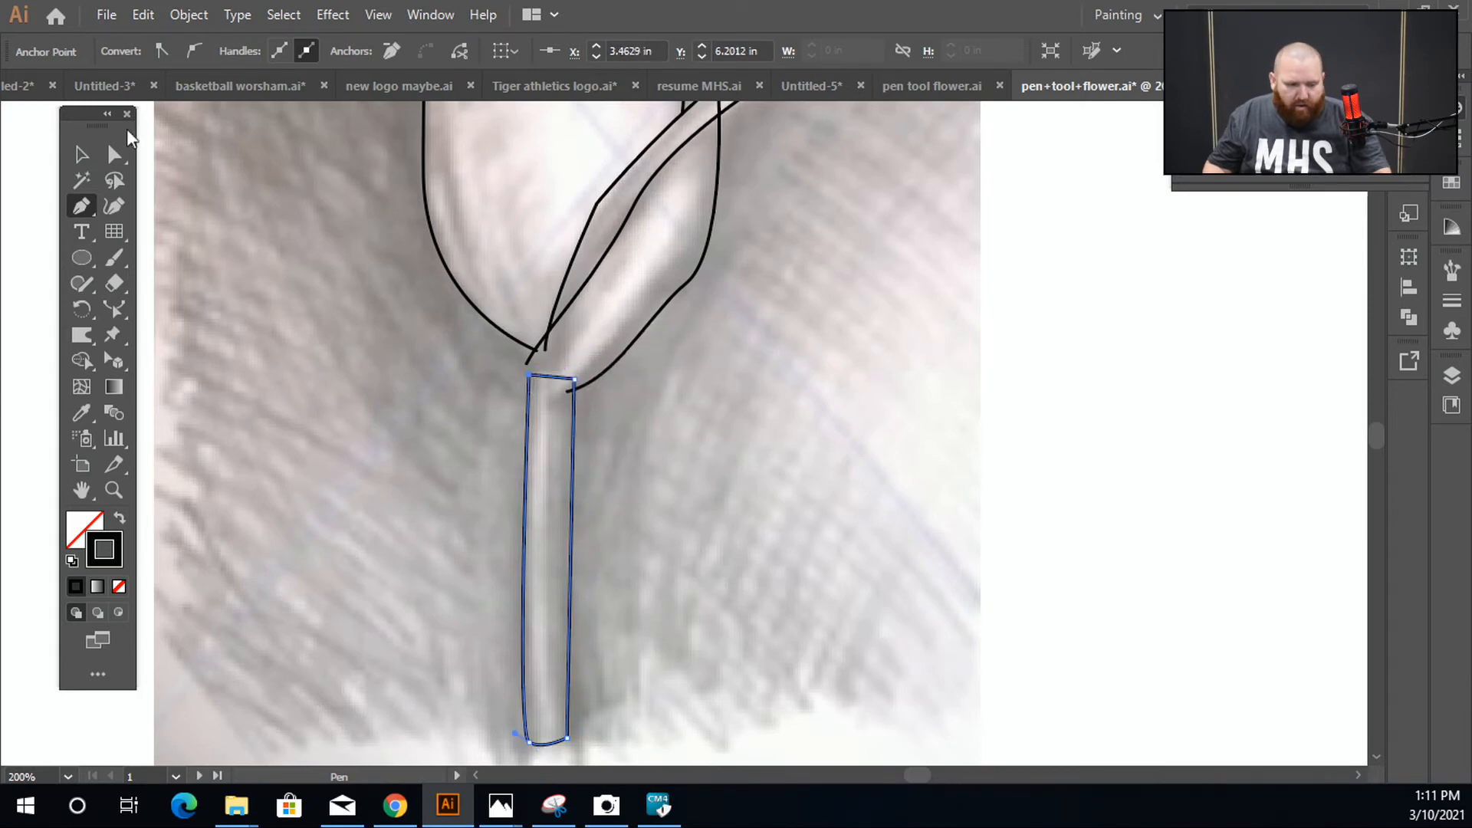
click(82, 154)
click(380, 323)
scroll(530, 383, down, 1)
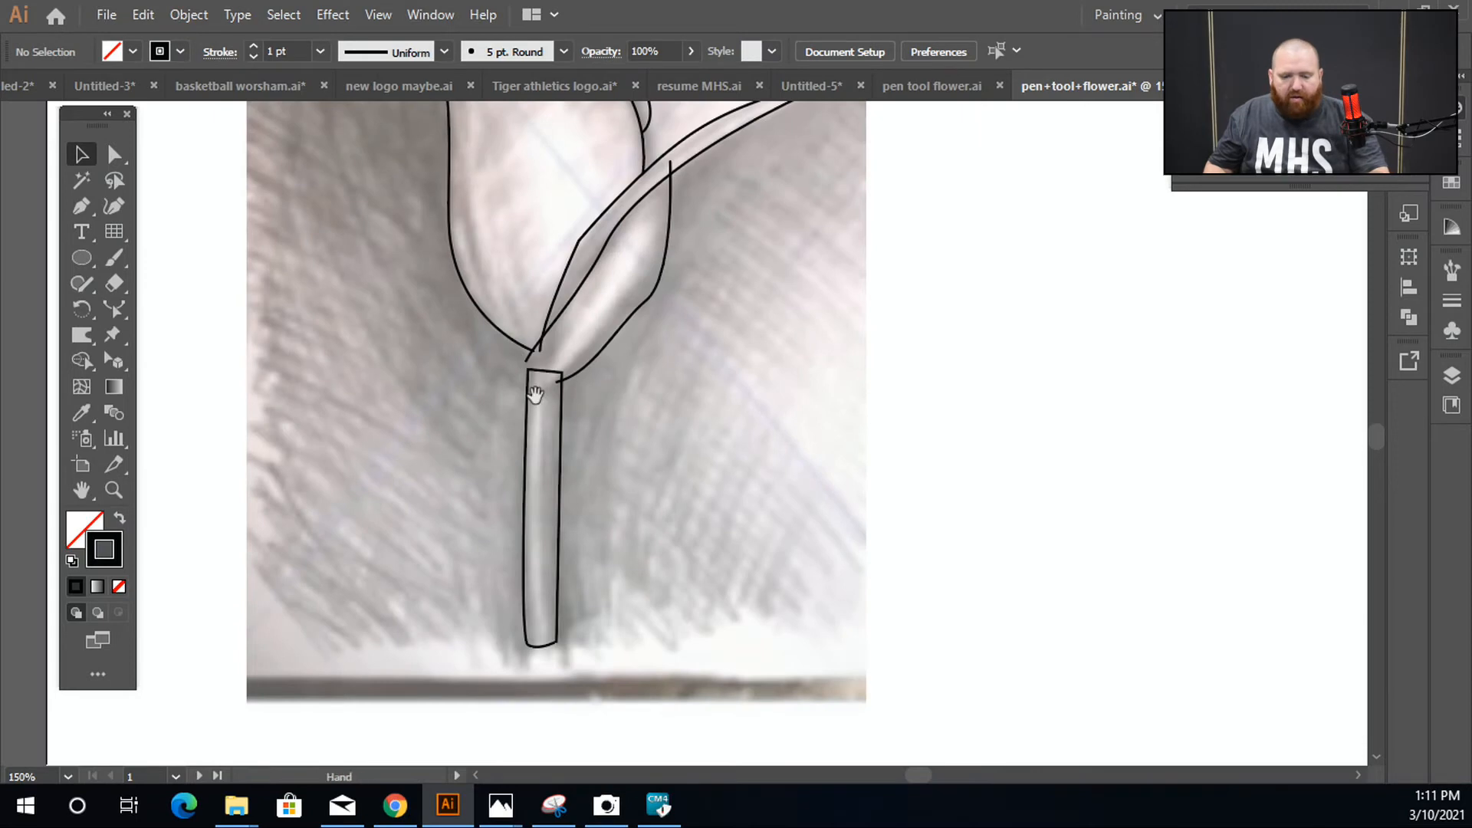
scroll(600, 354, down, 2)
drag(634, 412, 682, 602)
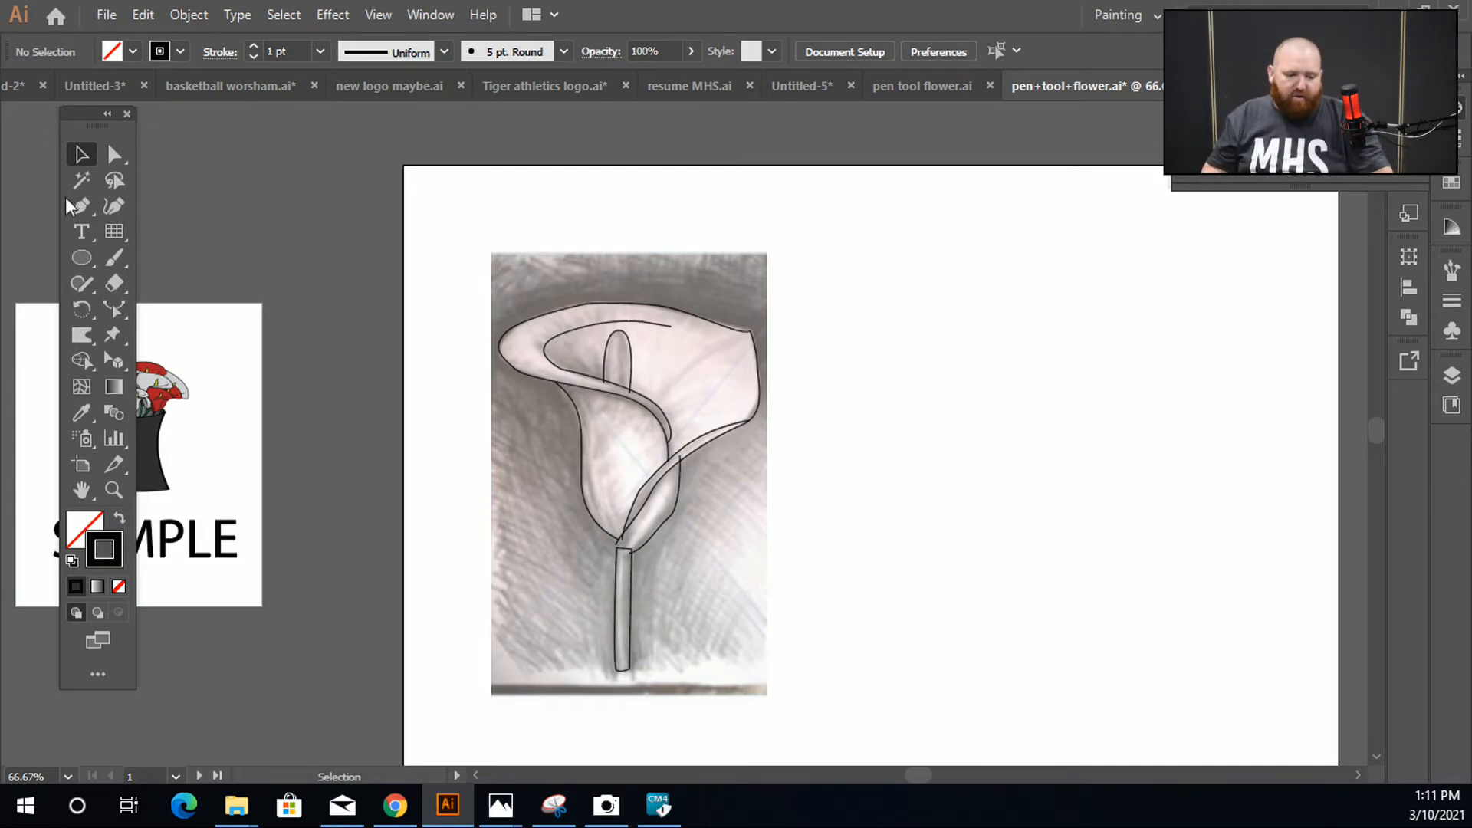
Try tracing a short line of closely spaced anchor points inside the throat, beside the curled rim.
scroll(673, 420, up, 3)
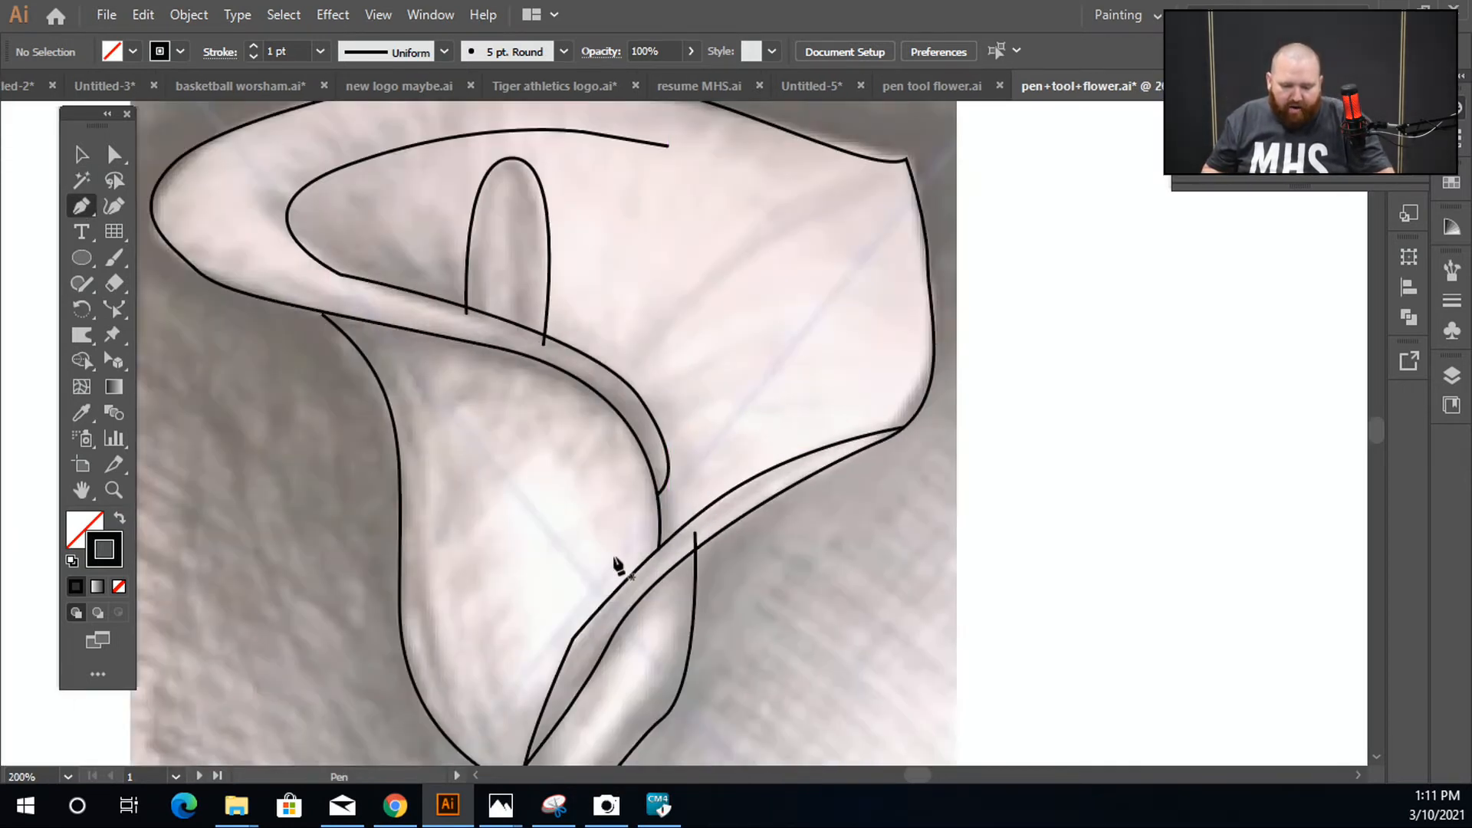
click(633, 537)
click(633, 484)
click(593, 440)
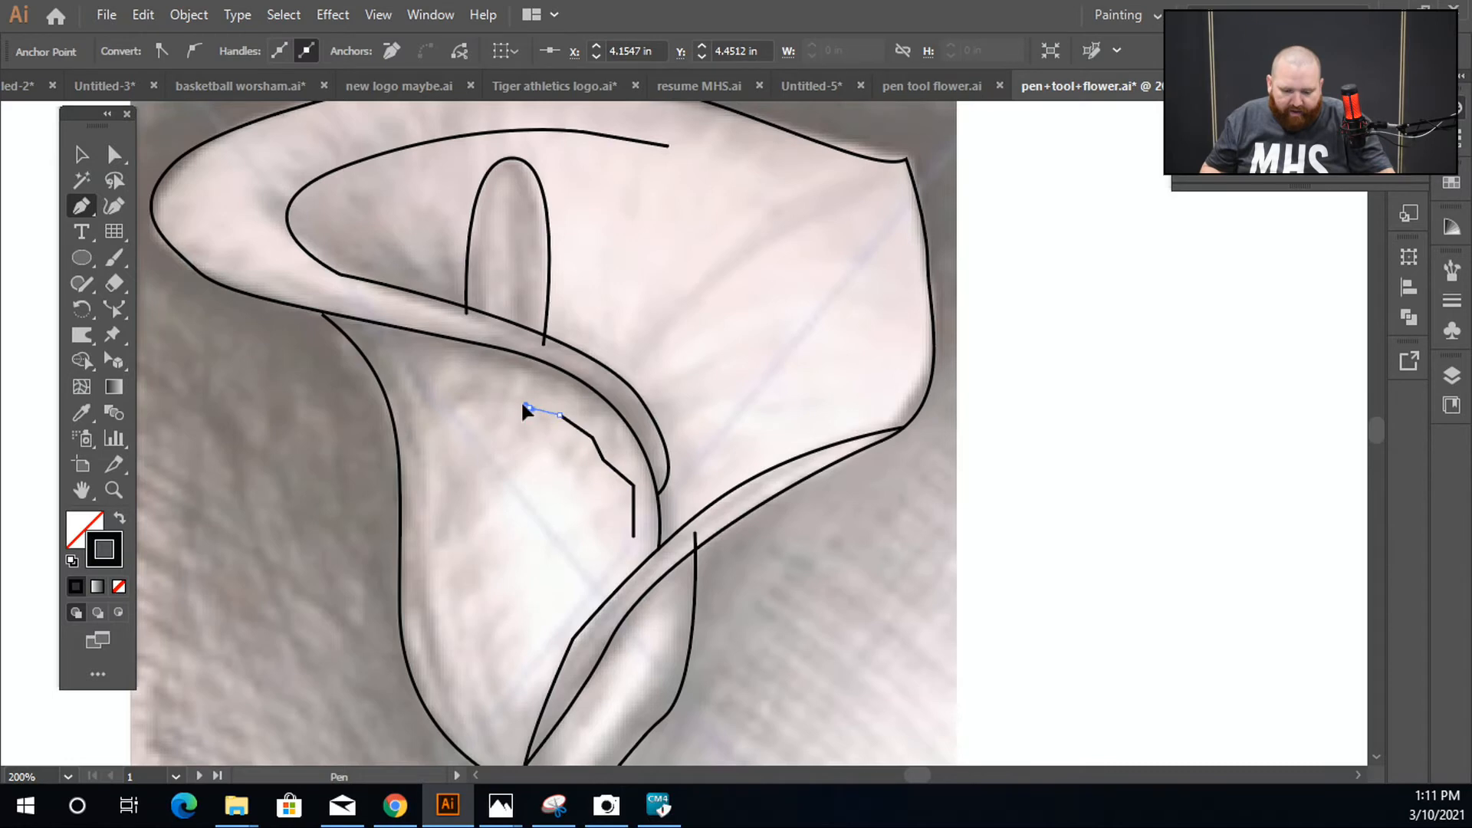
key(ctrl+z)
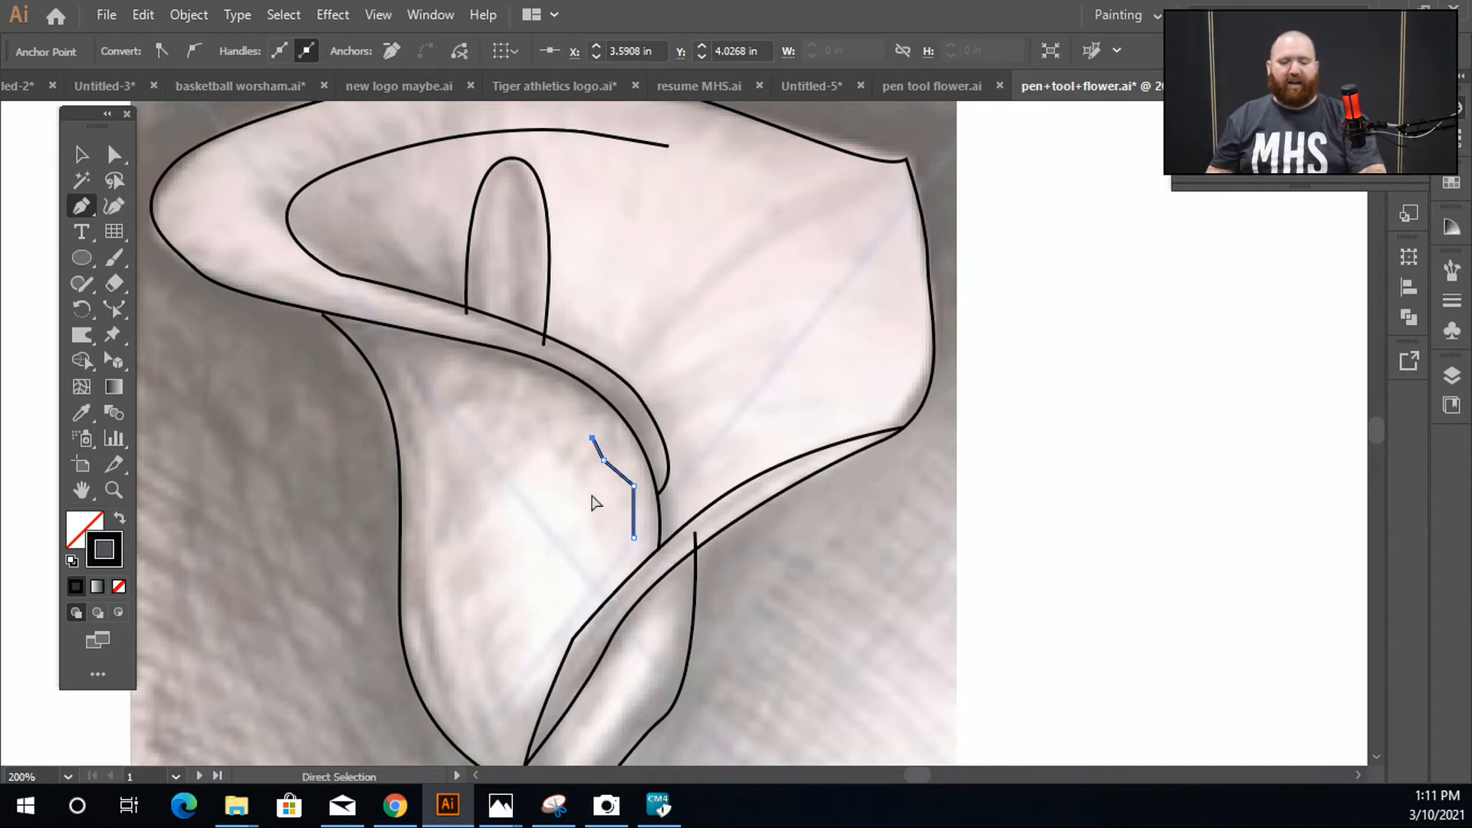
key(ctrl+z)
key(ctrl+z)
key(ctrl+z)
Select all the traced flower paths and move them together onto the blank artboard beside the sketch.
click(84, 157)
scroll(257, 367, down, 3)
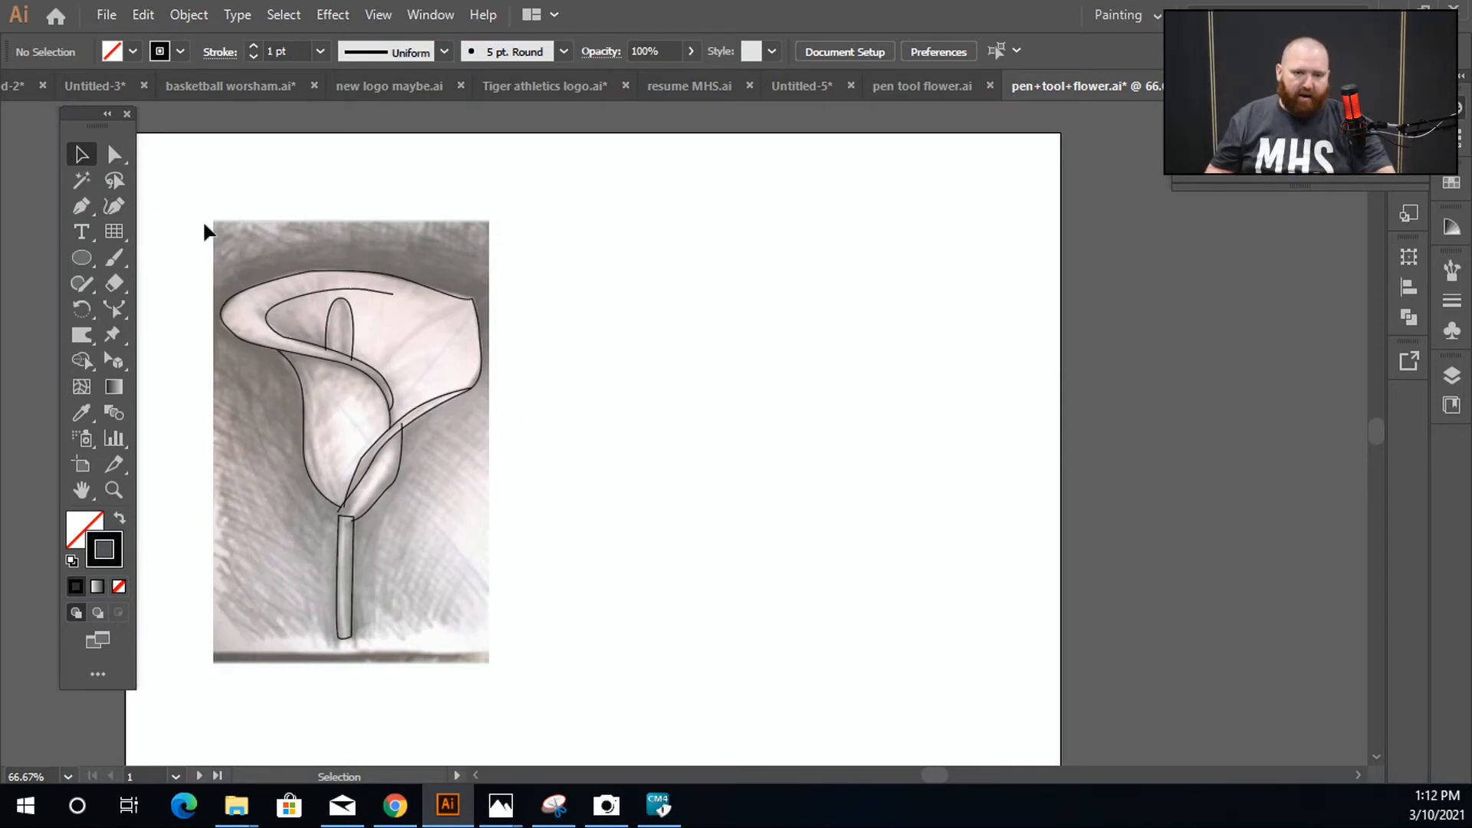
drag(198, 207, 551, 705)
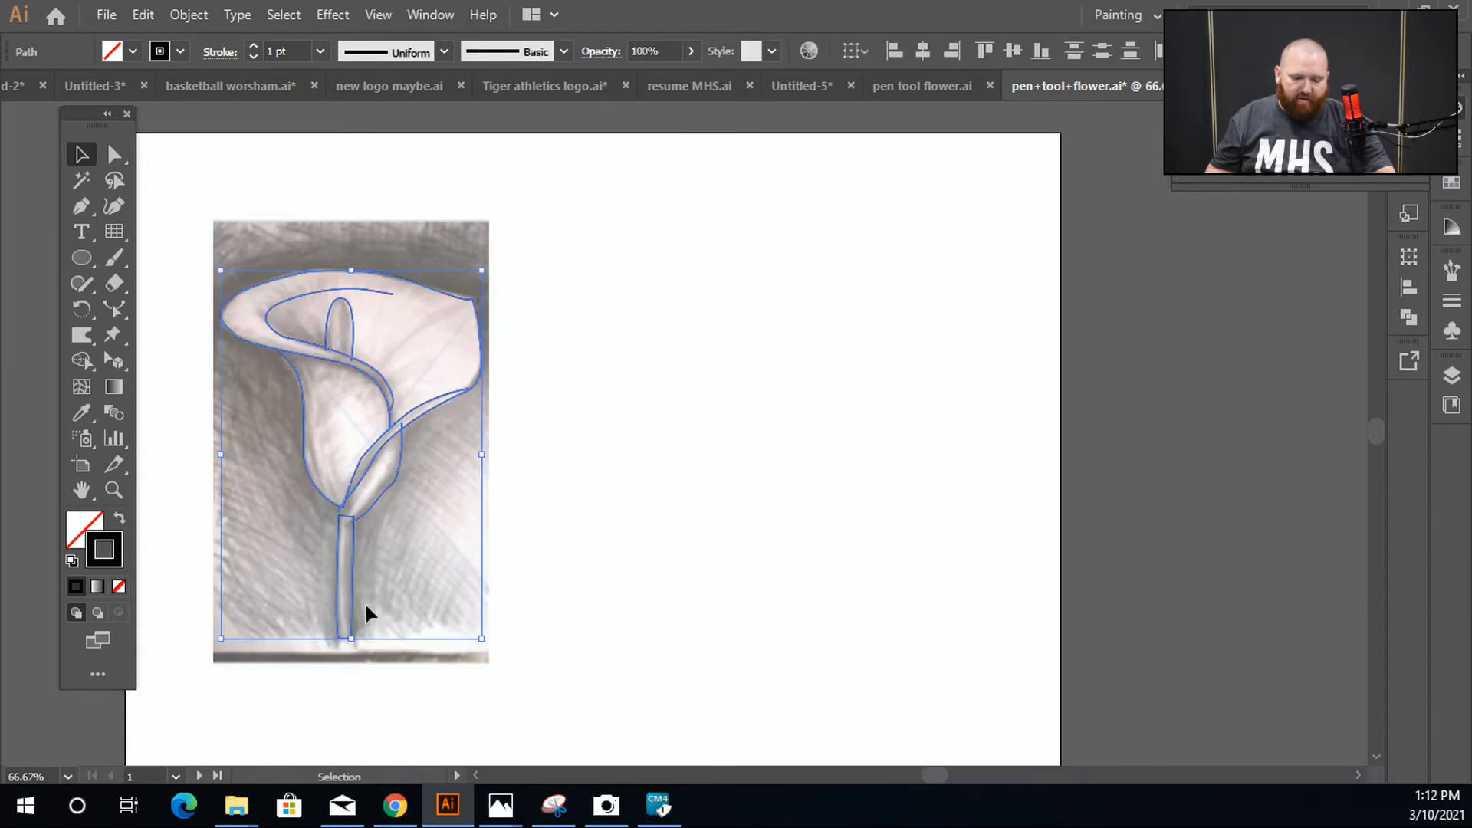
mouse_move(354, 610)
mouse_down()
mouse_move(612, 636)
mouse_move(665, 600)
mouse_up()
click(833, 634)
Select the complete line drawing and use the Shape Builder tool to examine which areas form closed regions.
scroll(730, 467, up, 2)
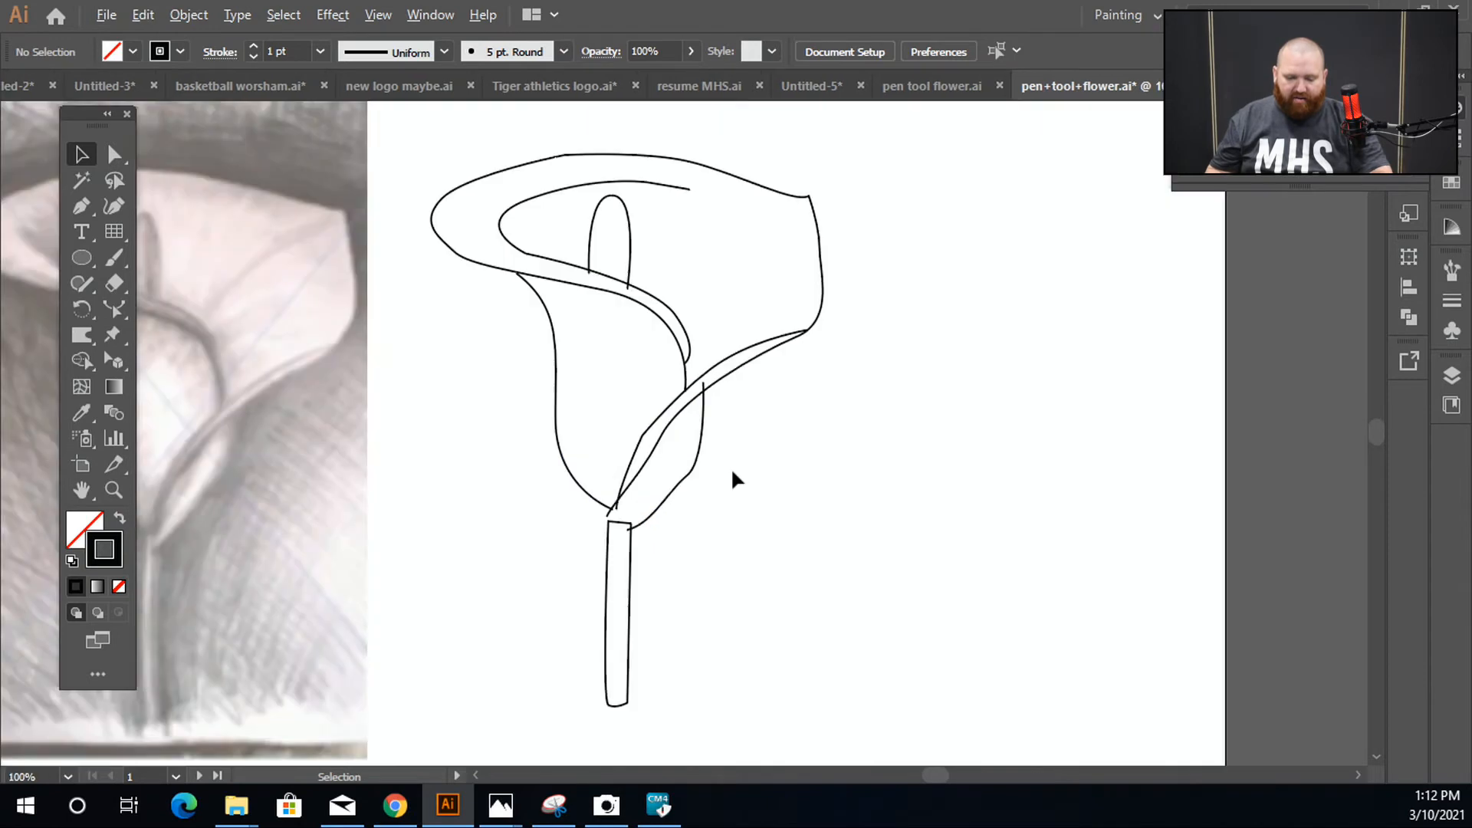
drag(732, 500, 773, 452)
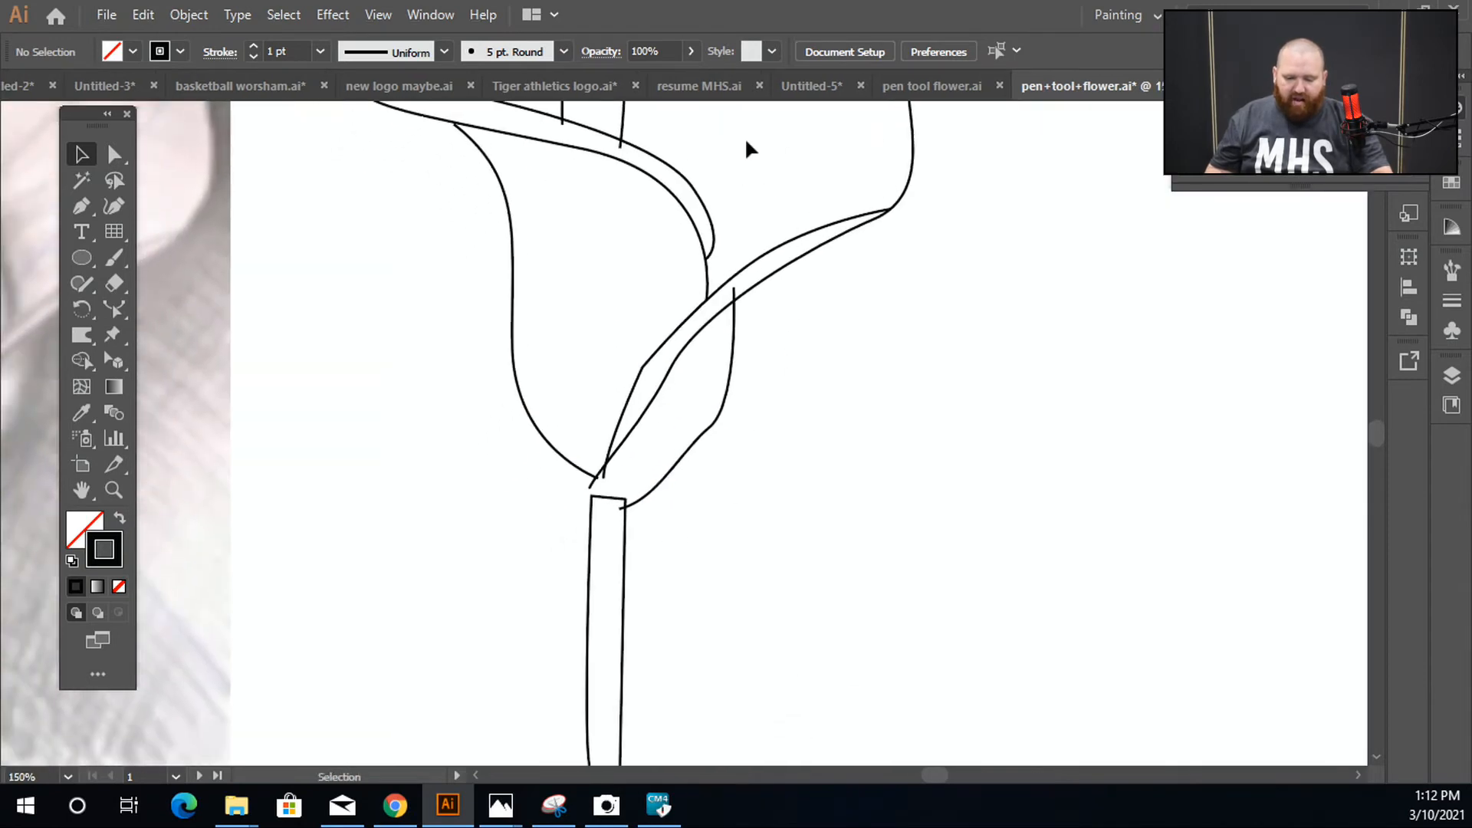
scroll(669, 608, down, 3)
scroll(661, 610, up, 2)
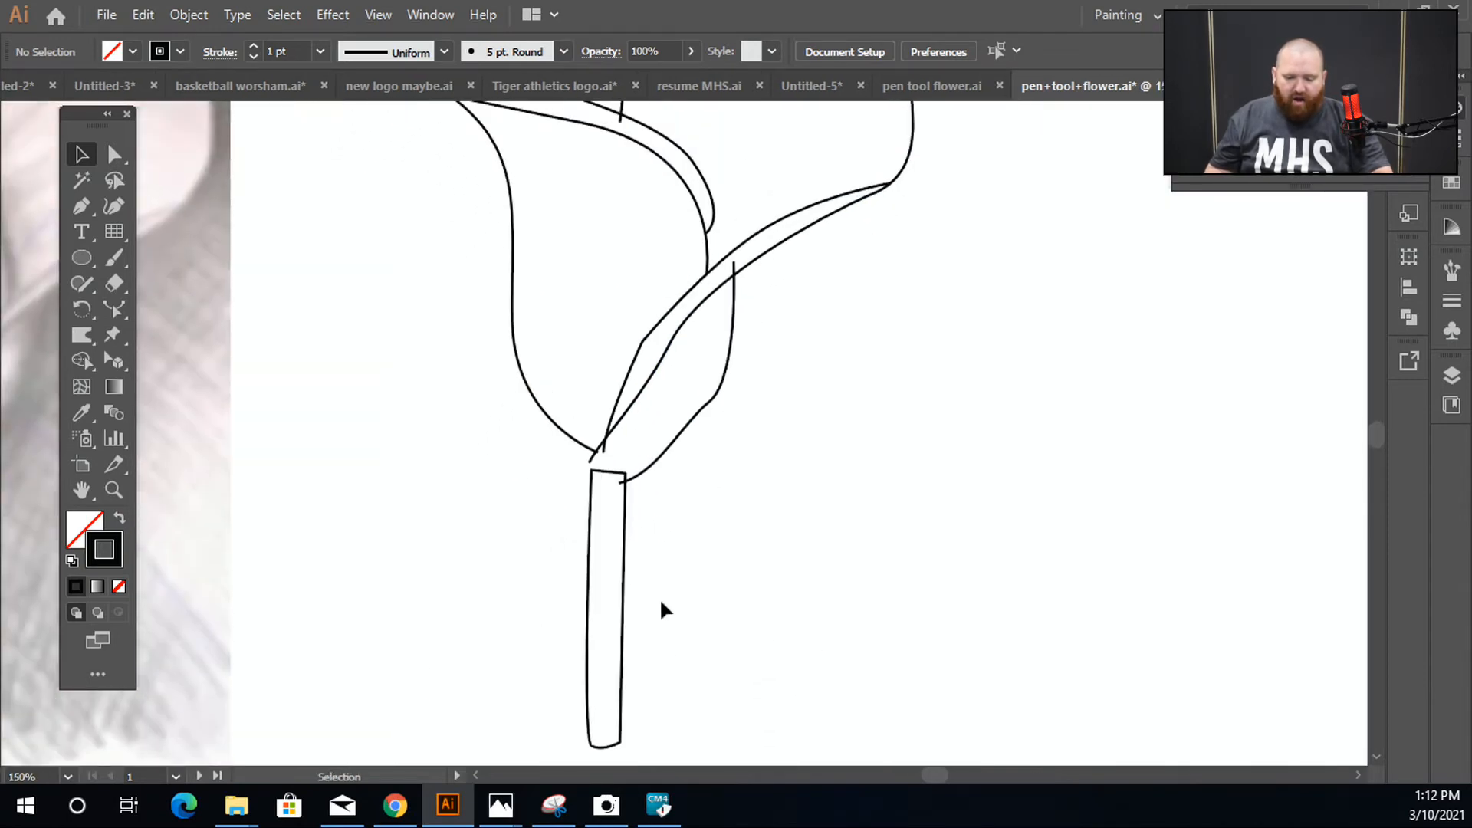
scroll(681, 539, down, 1)
drag(421, 164, 913, 715)
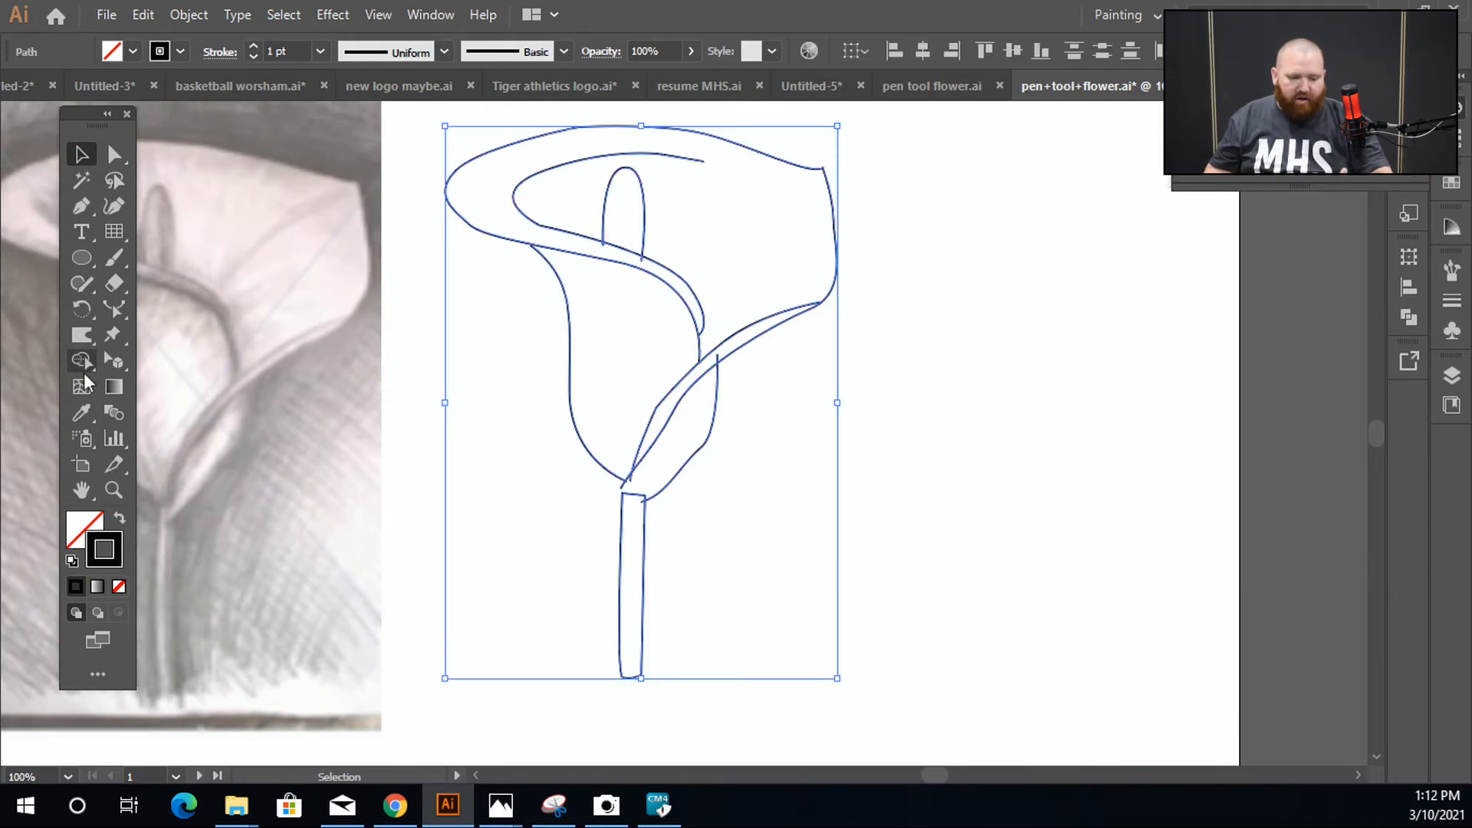
click(83, 360)
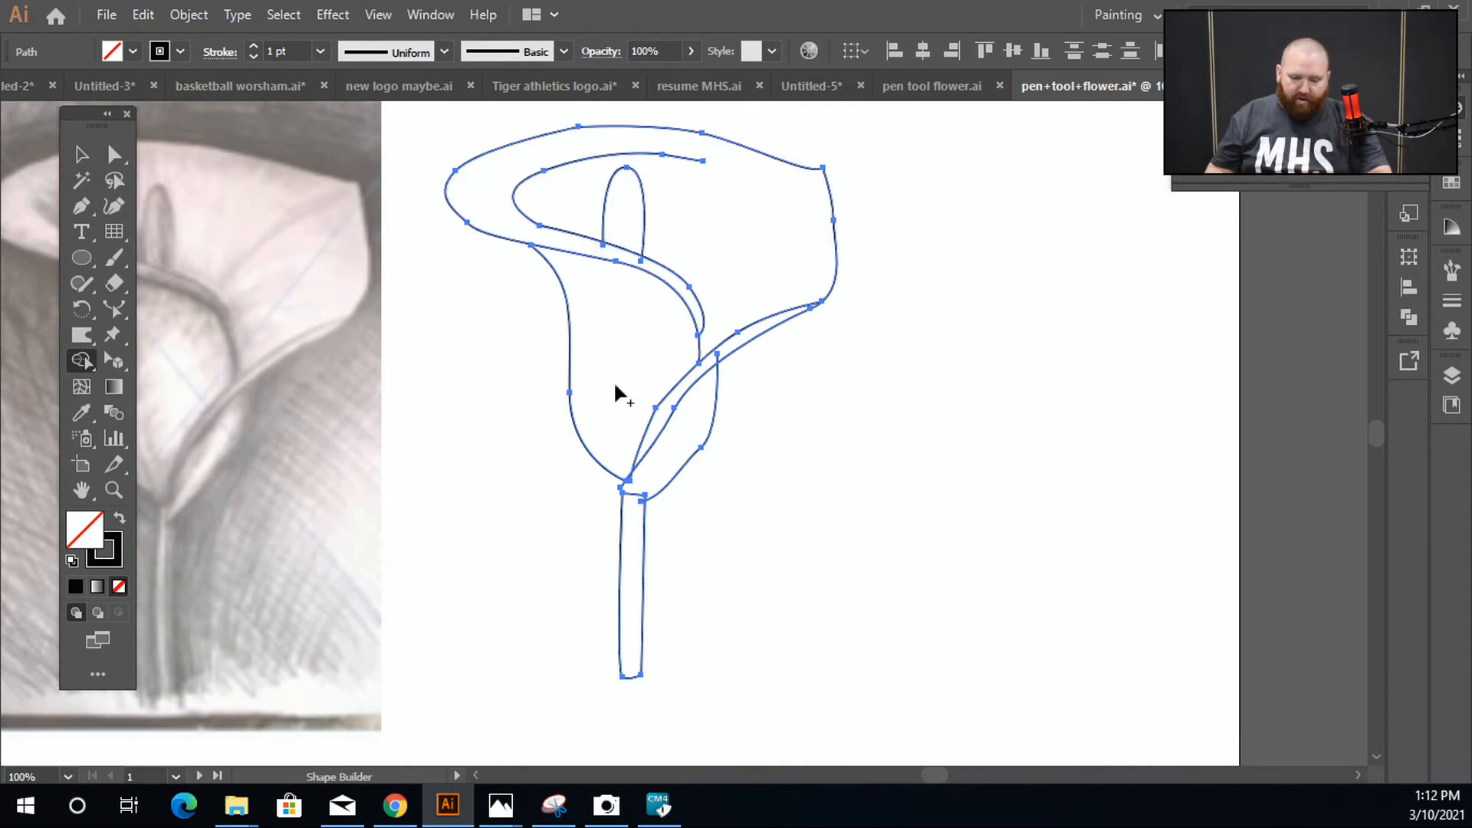
scroll(616, 345, up, 2)
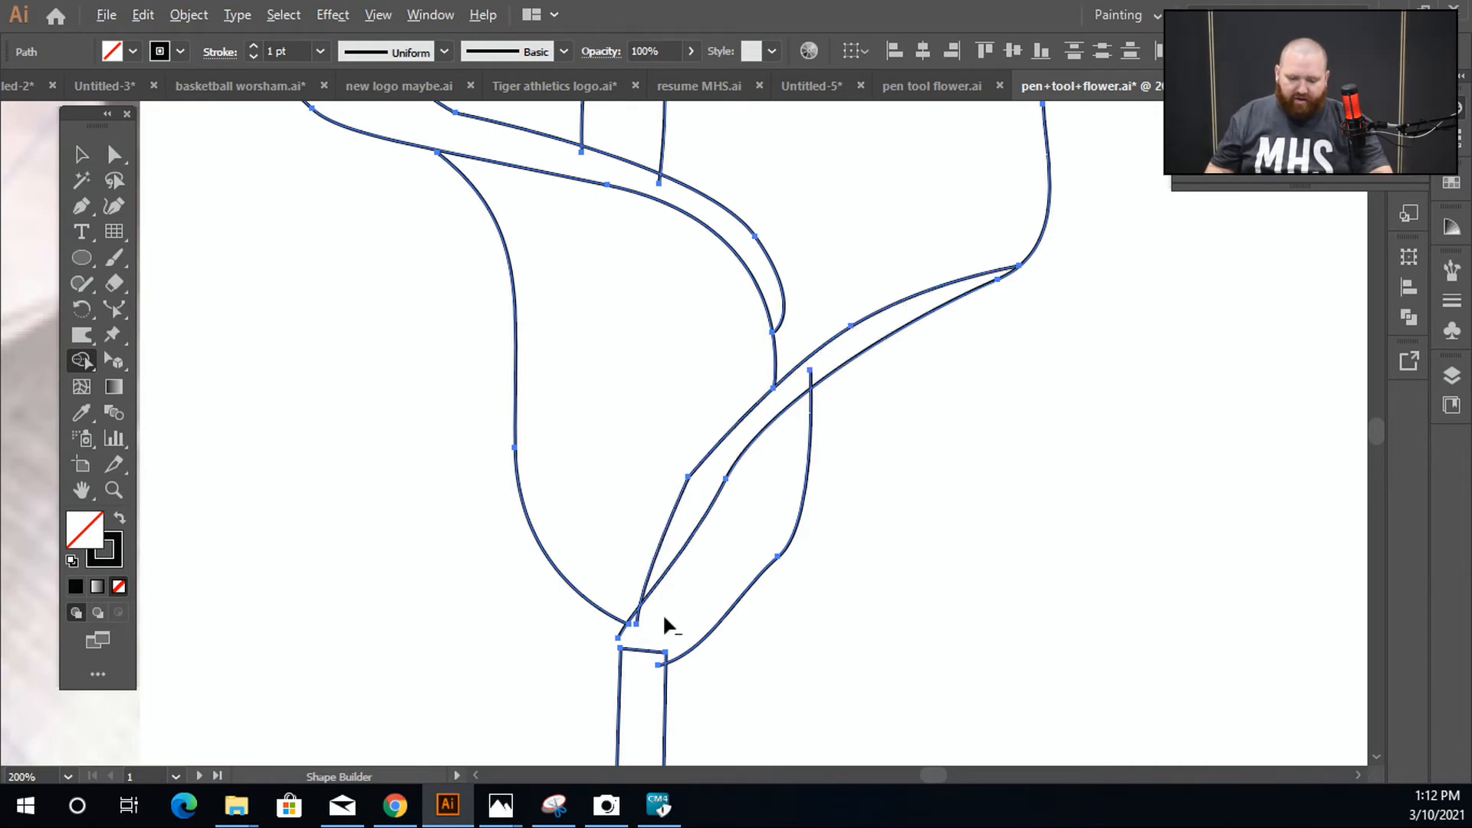
scroll(646, 706, down, 4)
scroll(648, 689, up, 3)
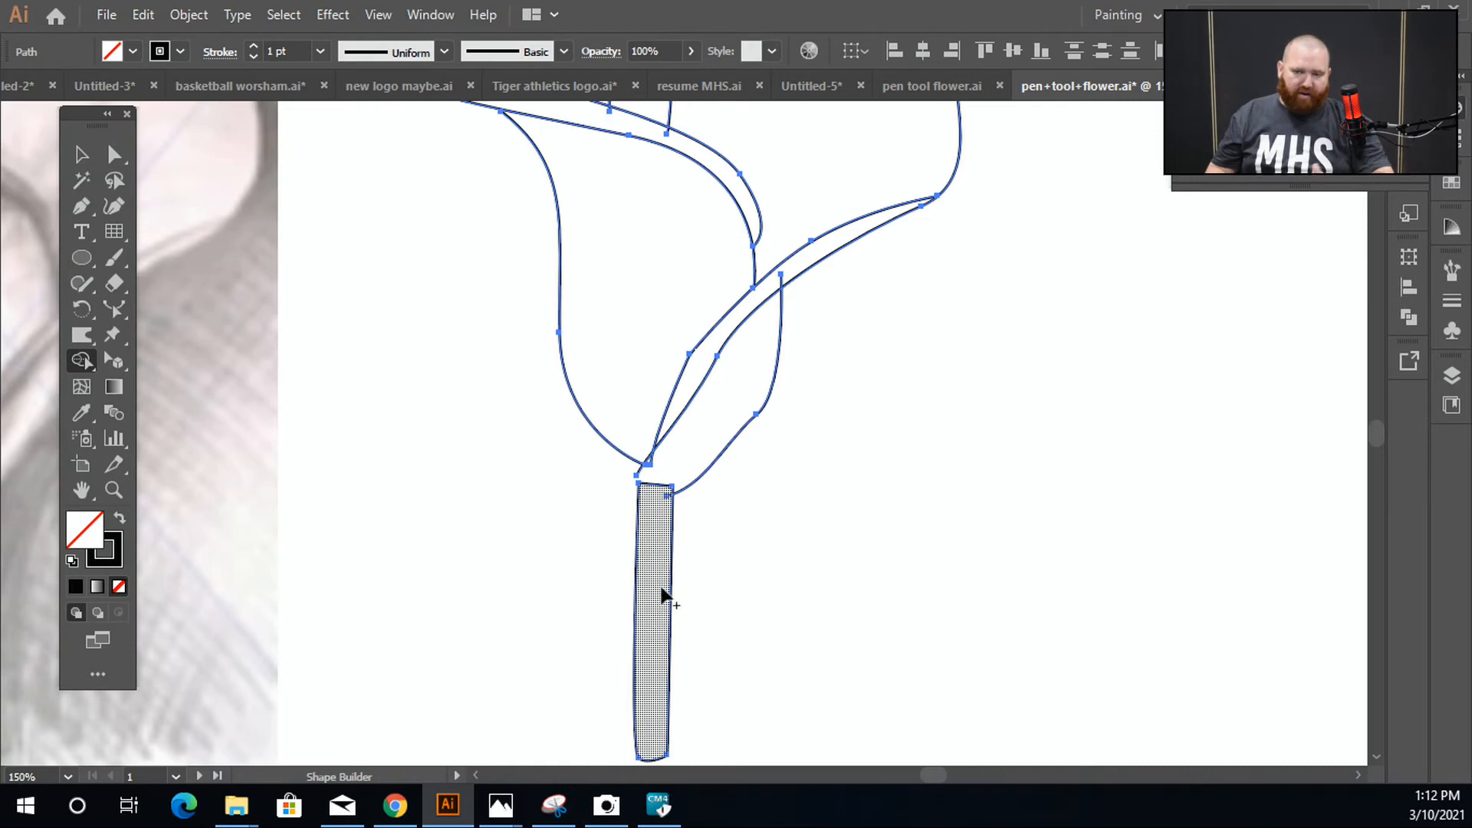
Select only the closed stem shape and fill it with dark green.
click(81, 154)
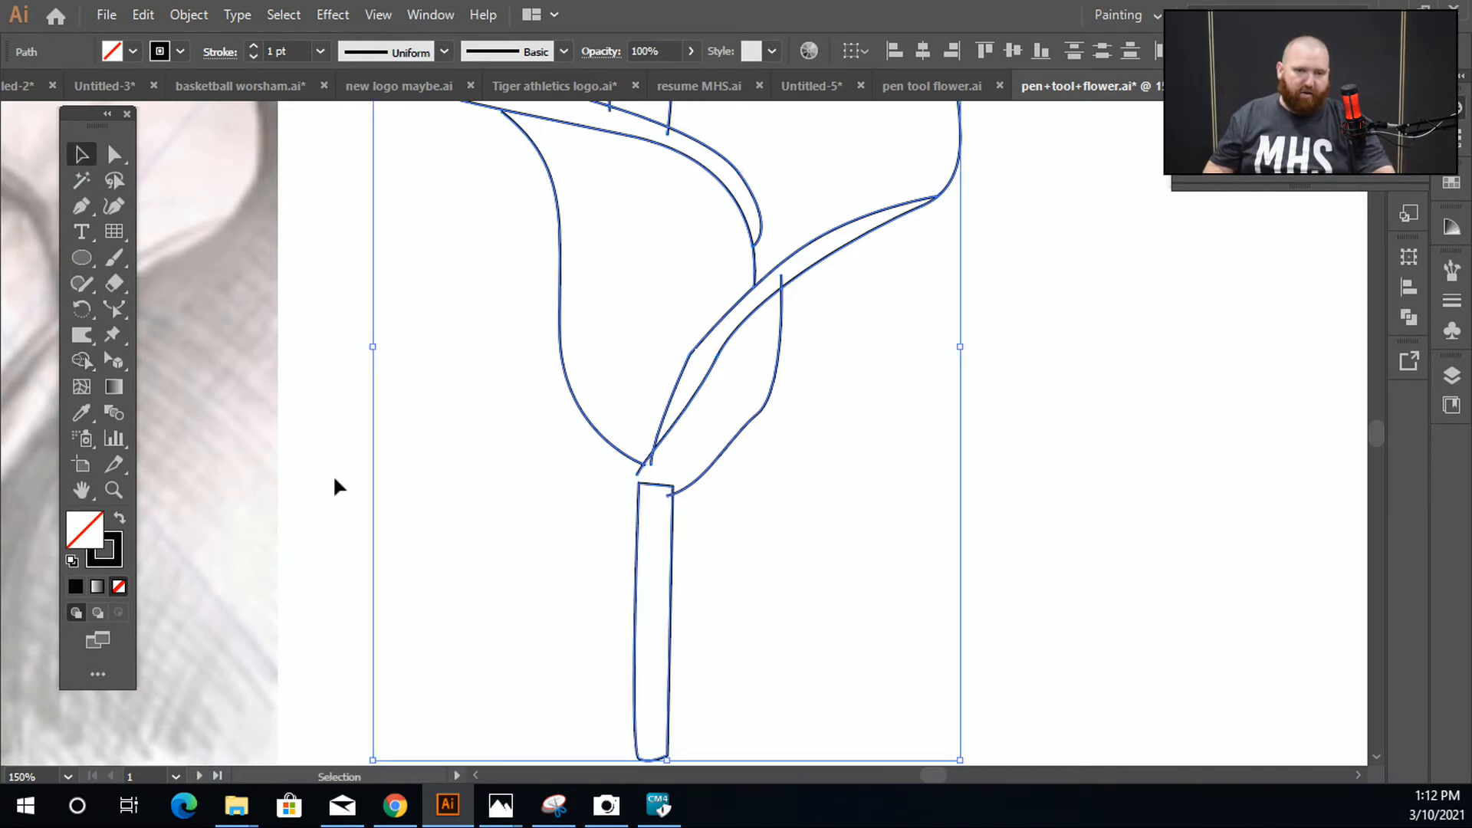
click(600, 602)
click(635, 623)
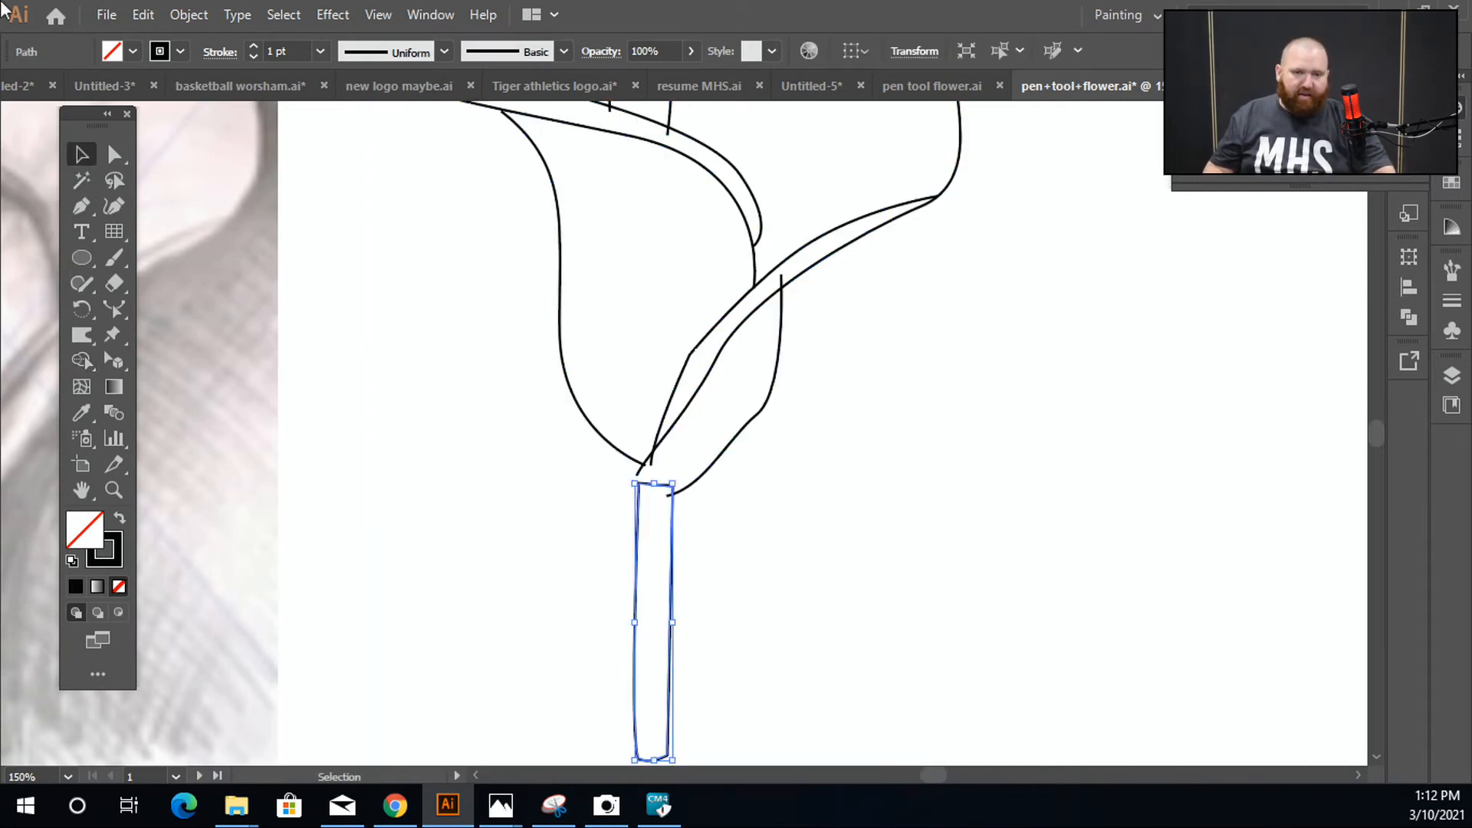
click(128, 55)
click(107, 101)
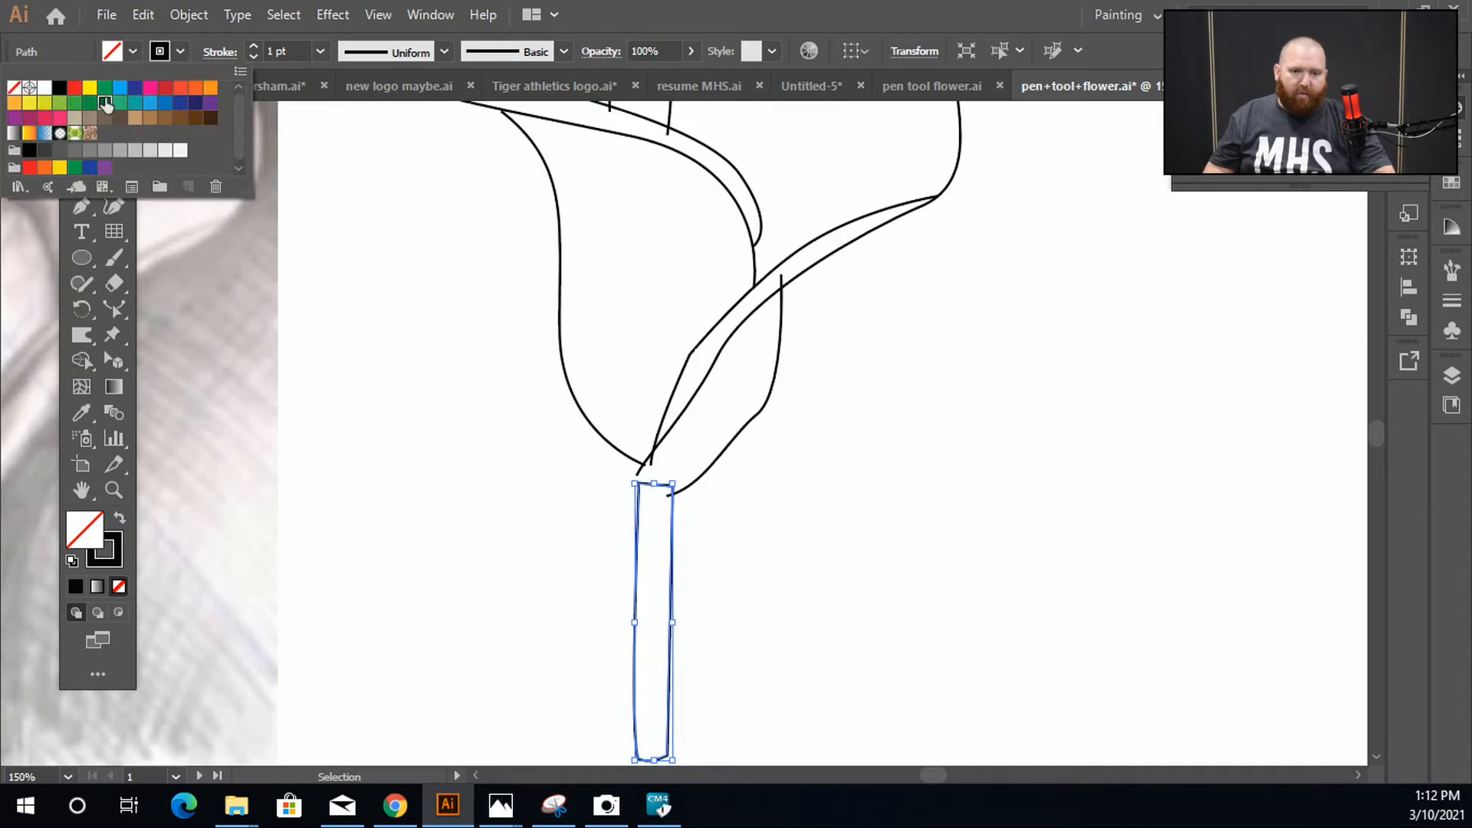
click(446, 572)
scroll(520, 470, down, 1)
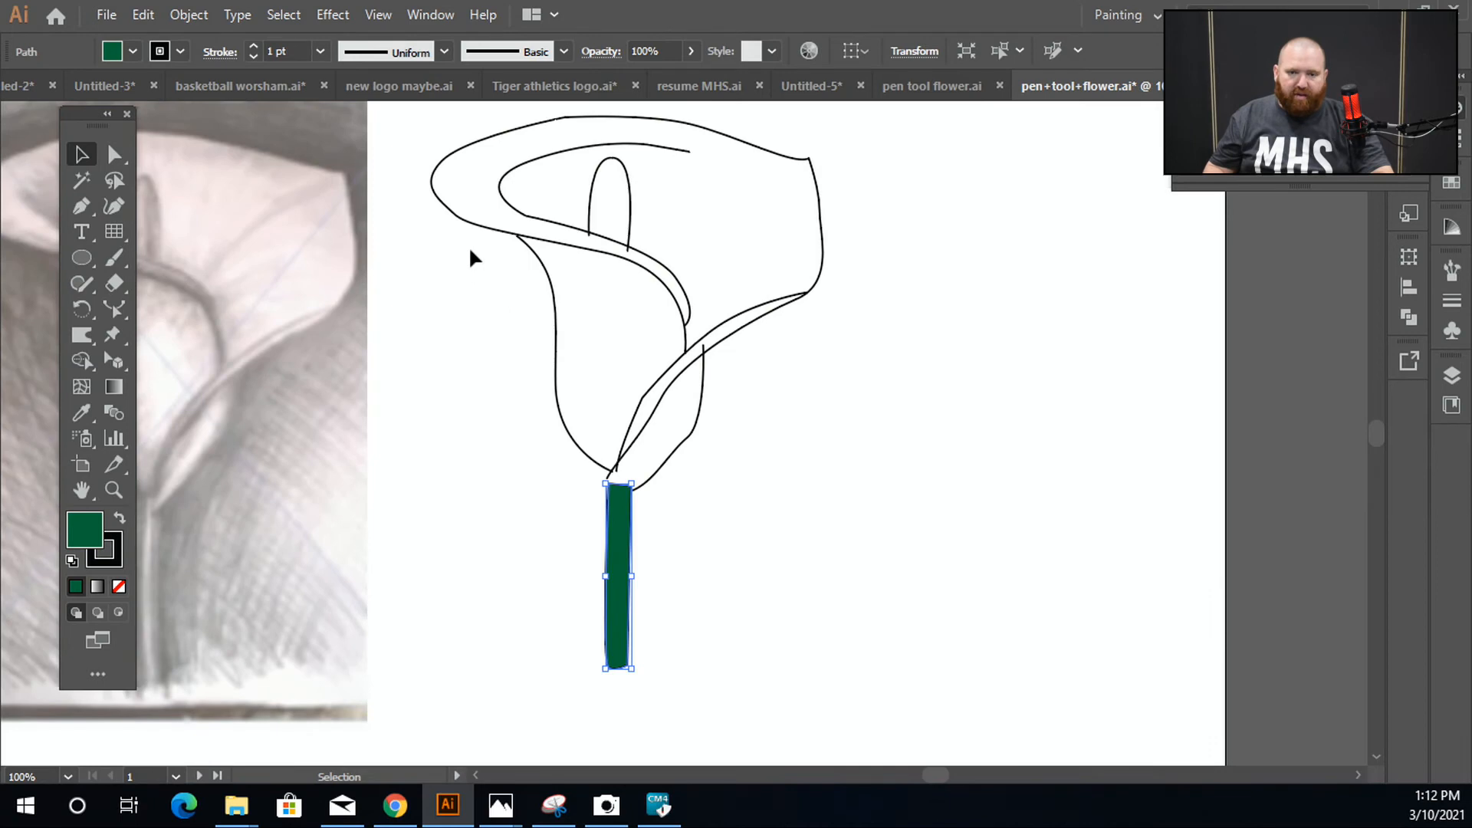
Try filling all the open flower paths above the stem with yellow.
drag(437, 116, 886, 452)
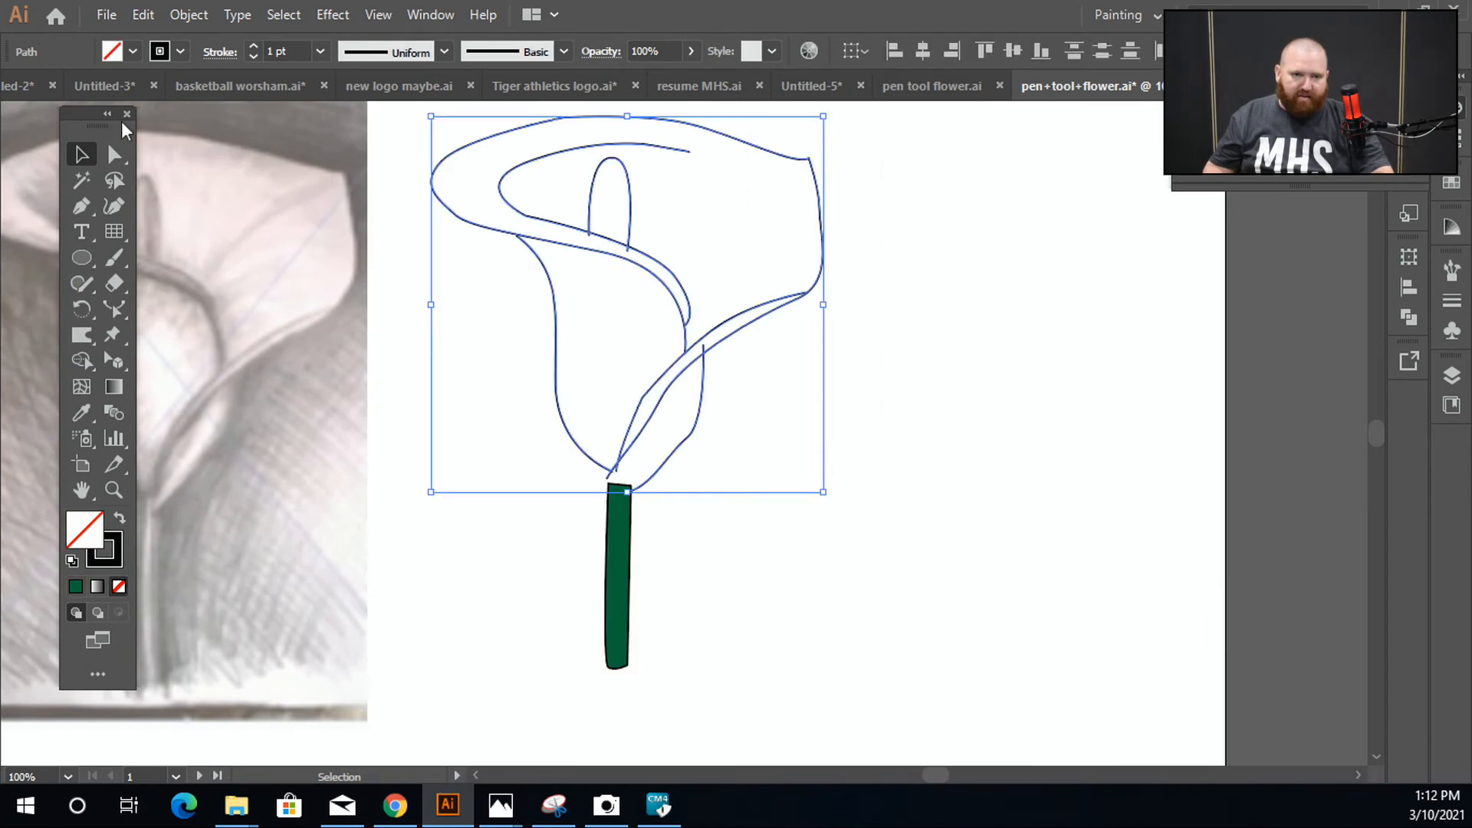
click(128, 48)
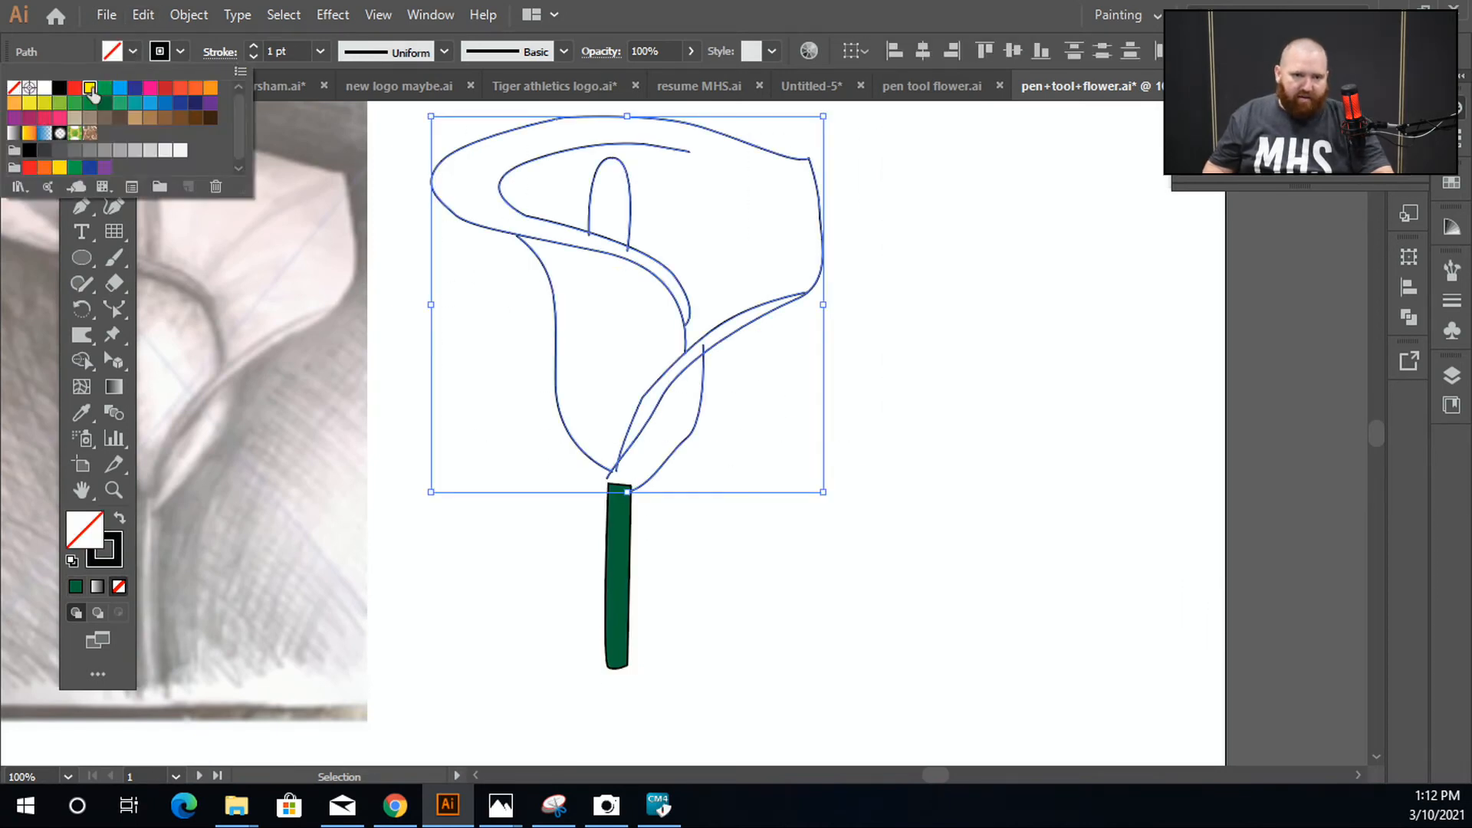
click(89, 87)
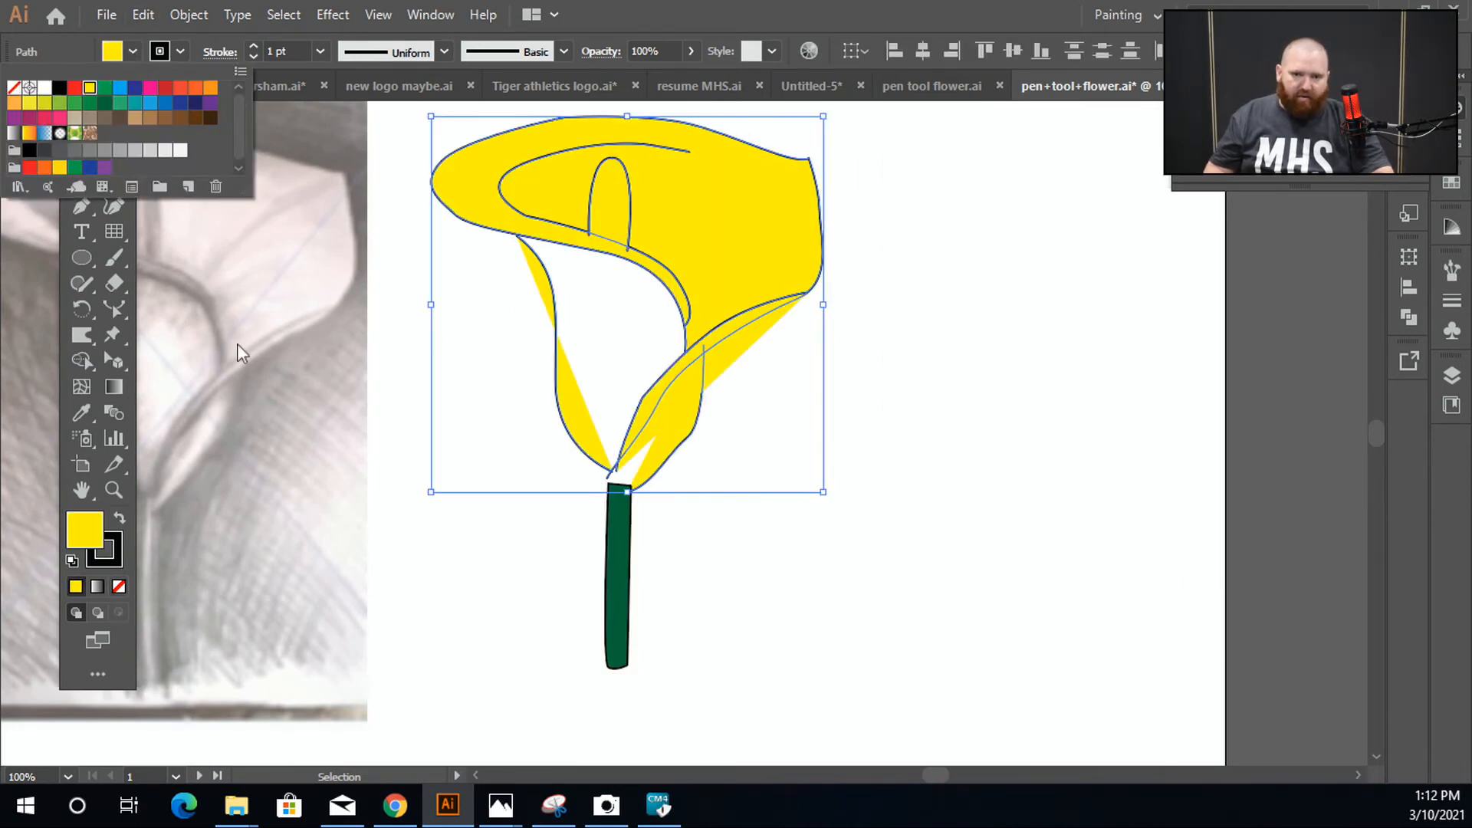
click(951, 621)
click(799, 650)
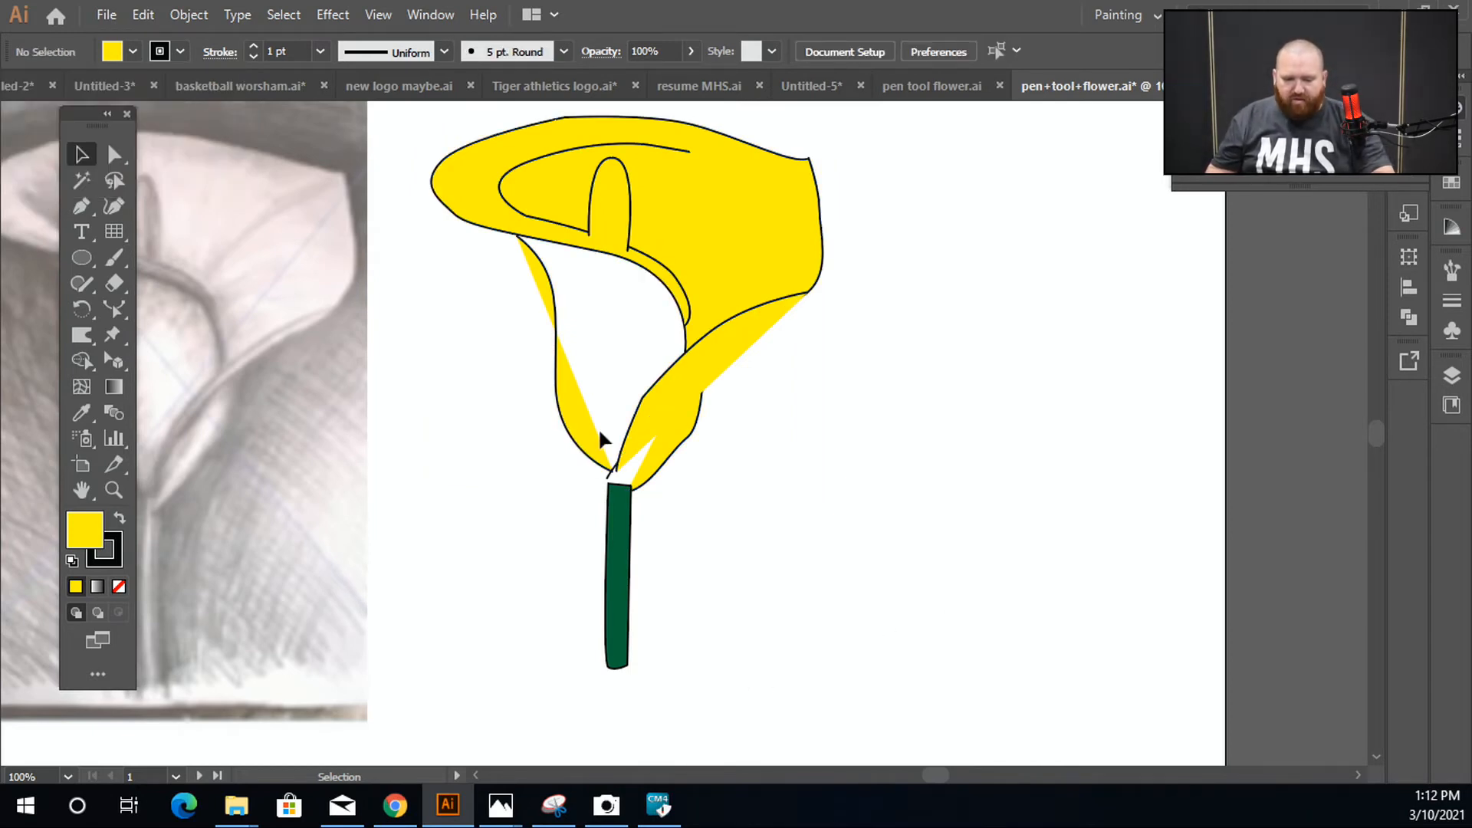
Try moving the left petal curve away from the flower, and undo both that move and the yellow fill.
drag(559, 372, 997, 498)
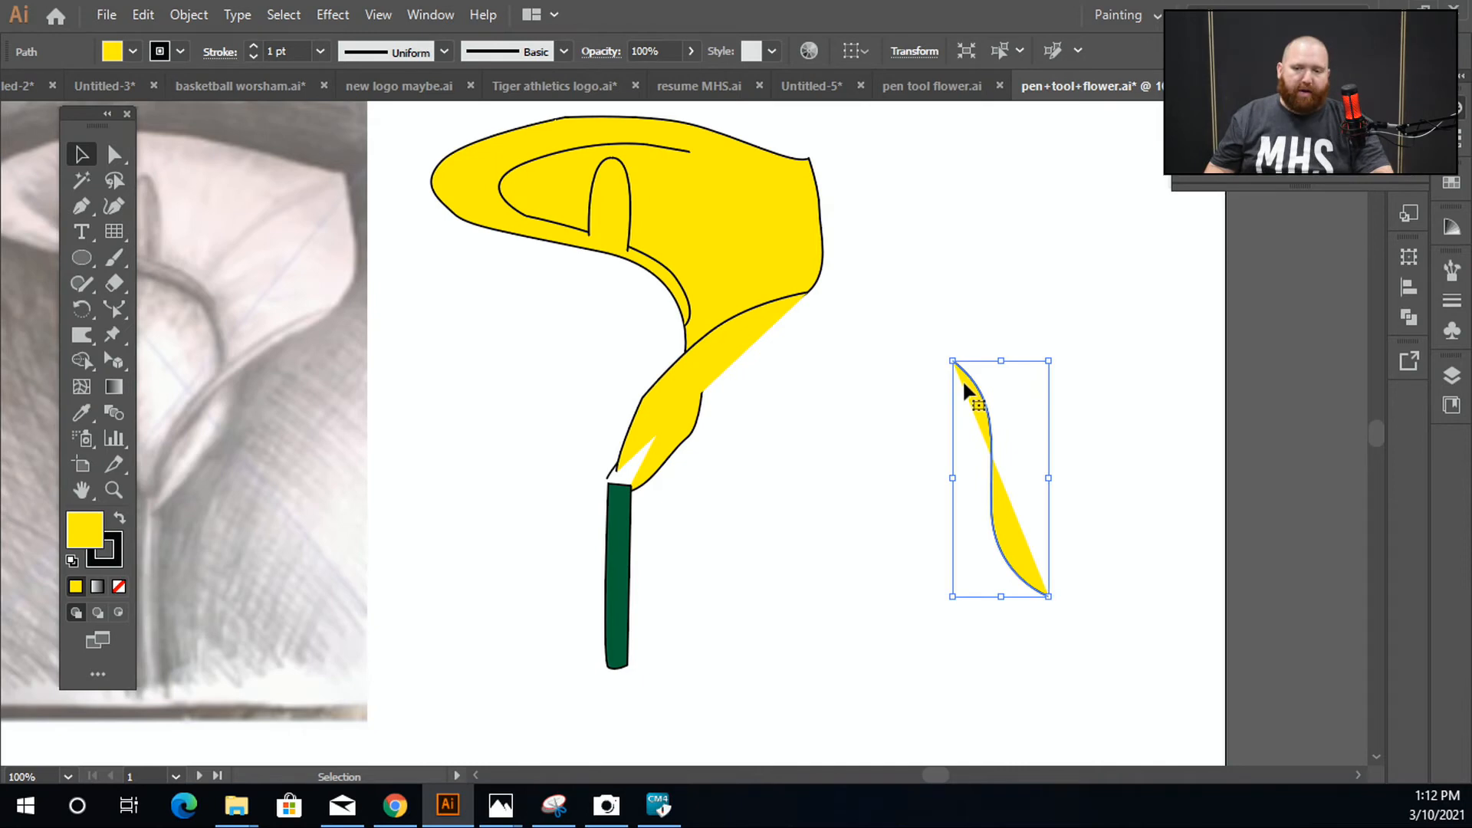
key(a)
key(ctrl+z)
key(v)
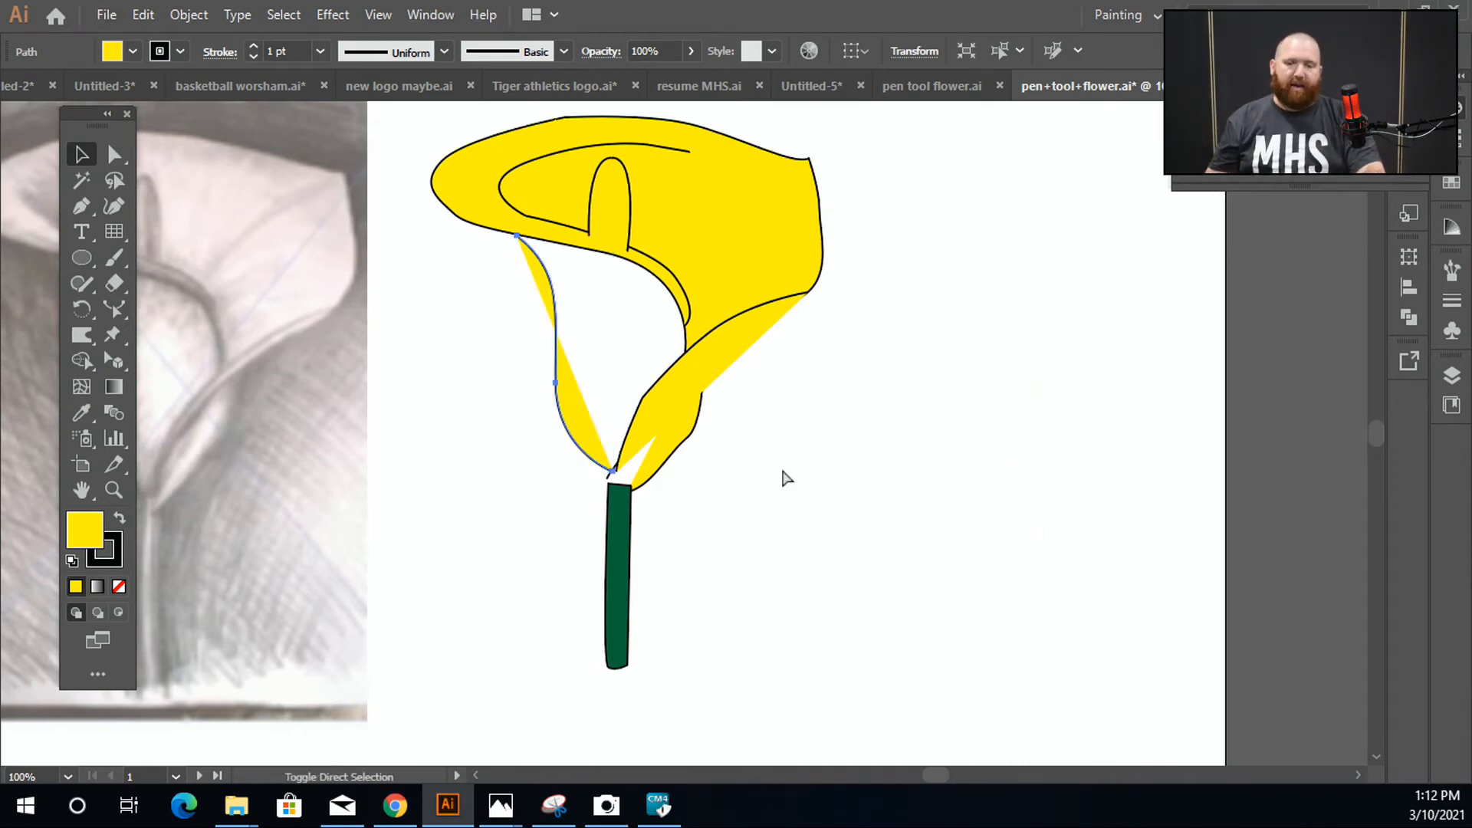
key(ctrl+z)
click(784, 488)
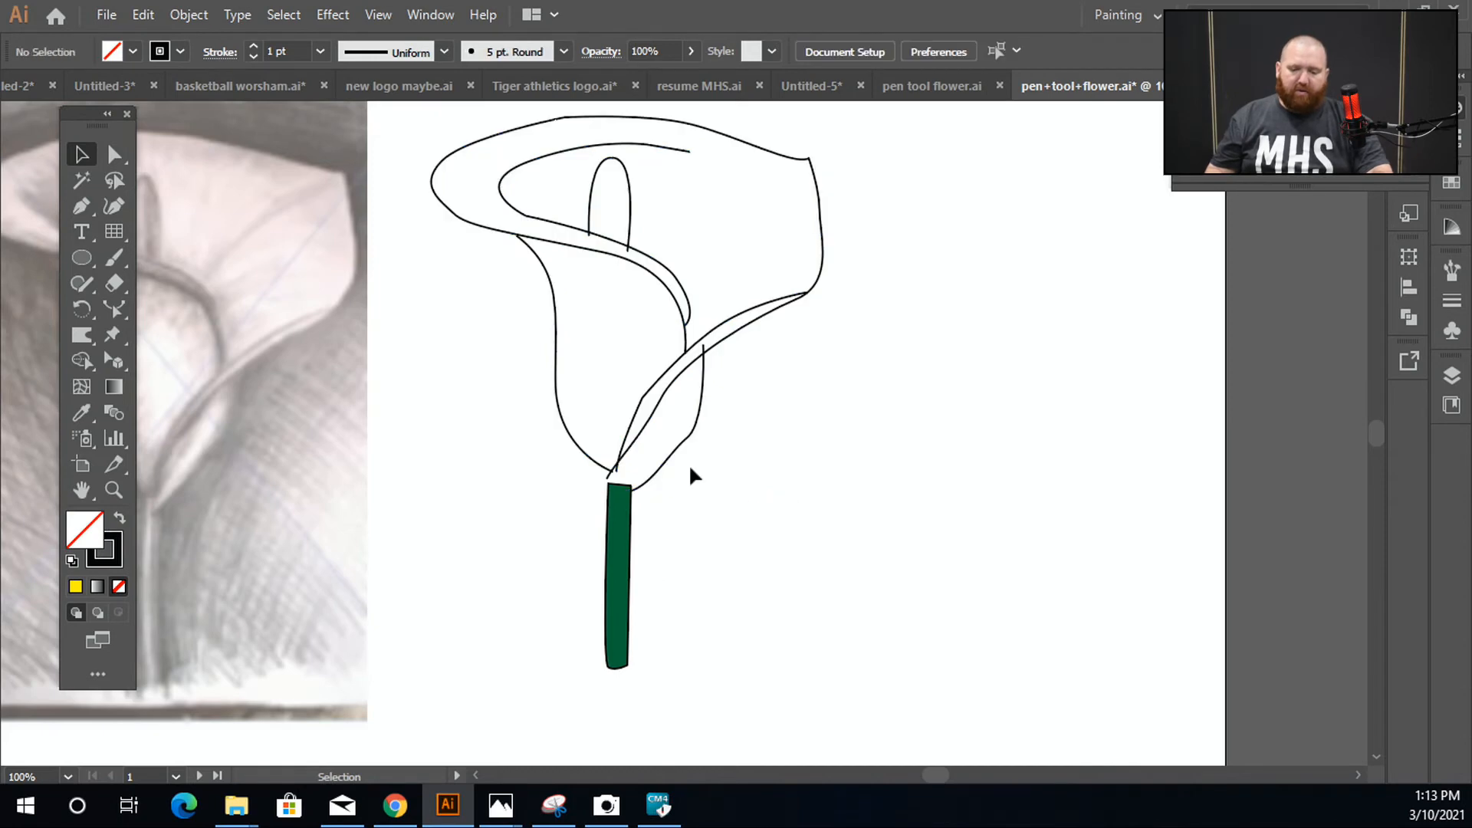
Move the green stem up so that its upper end overlaps the base of the petals.
scroll(624, 487, up, 3)
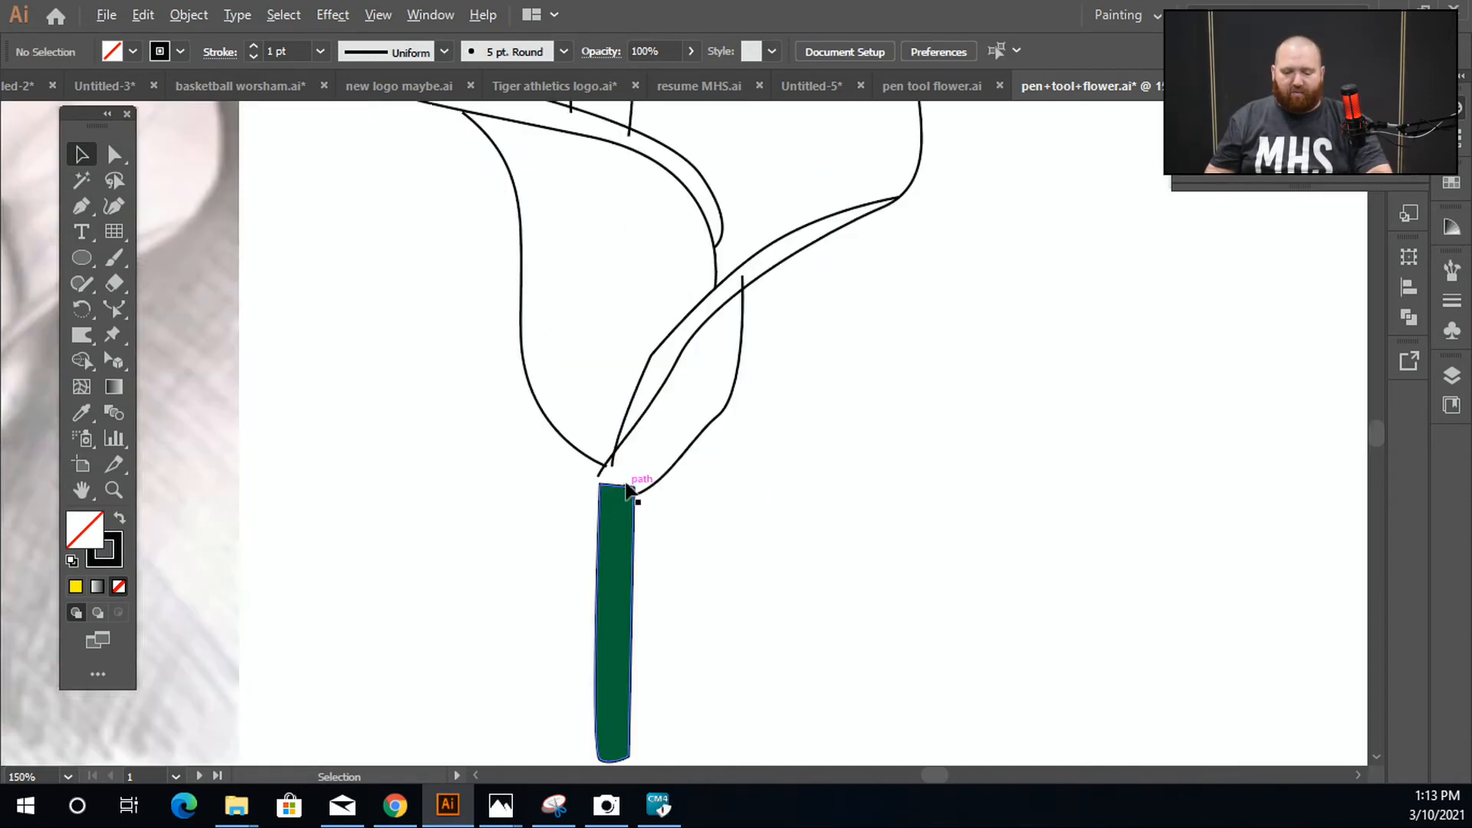
drag(615, 592, 620, 545)
click(678, 580)
scroll(737, 356, down, 5)
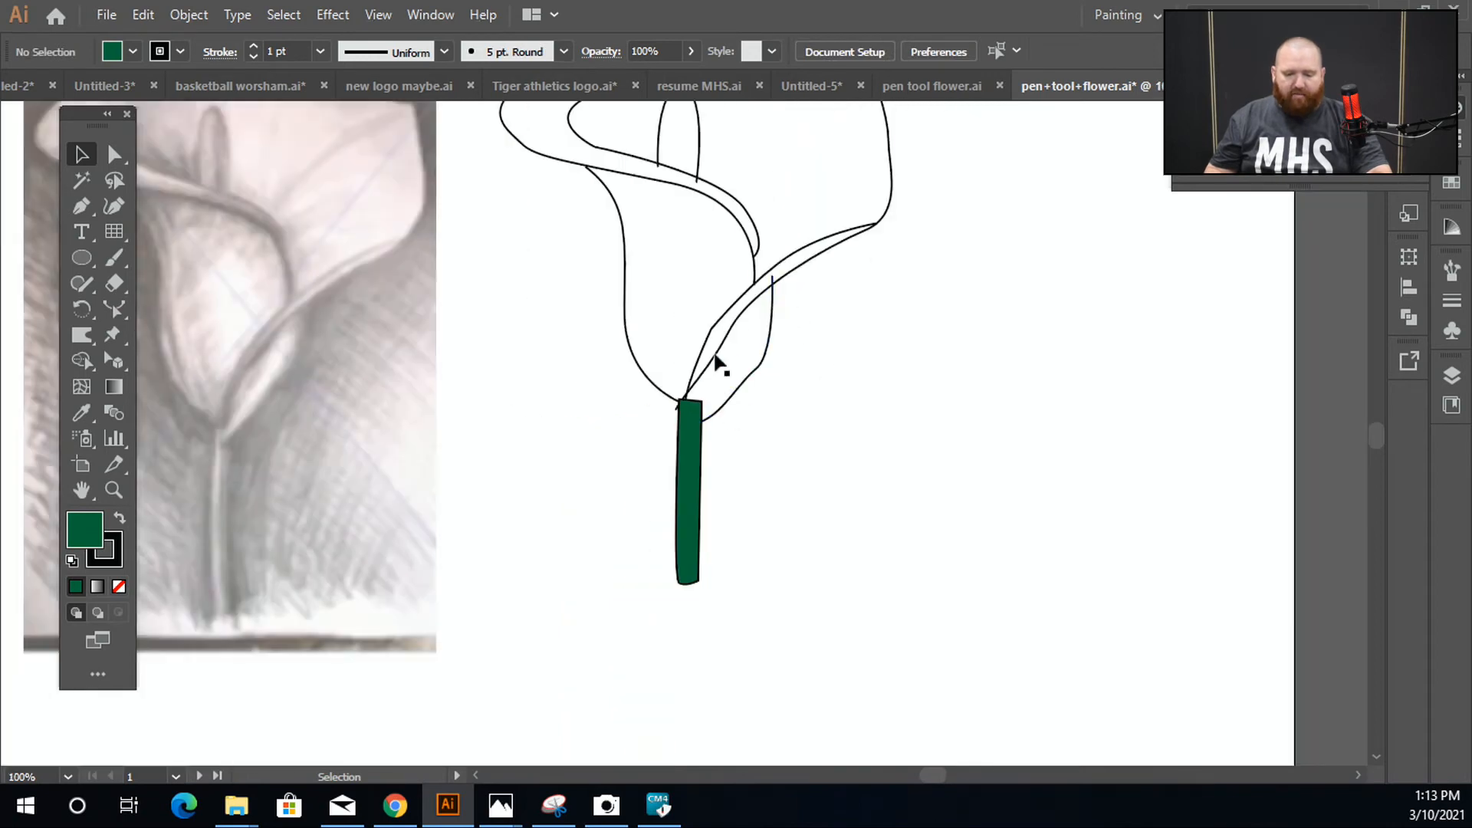
Try moving the whole left petal curve up past the flower's rim line, and undo the move.
scroll(557, 230, up, 10)
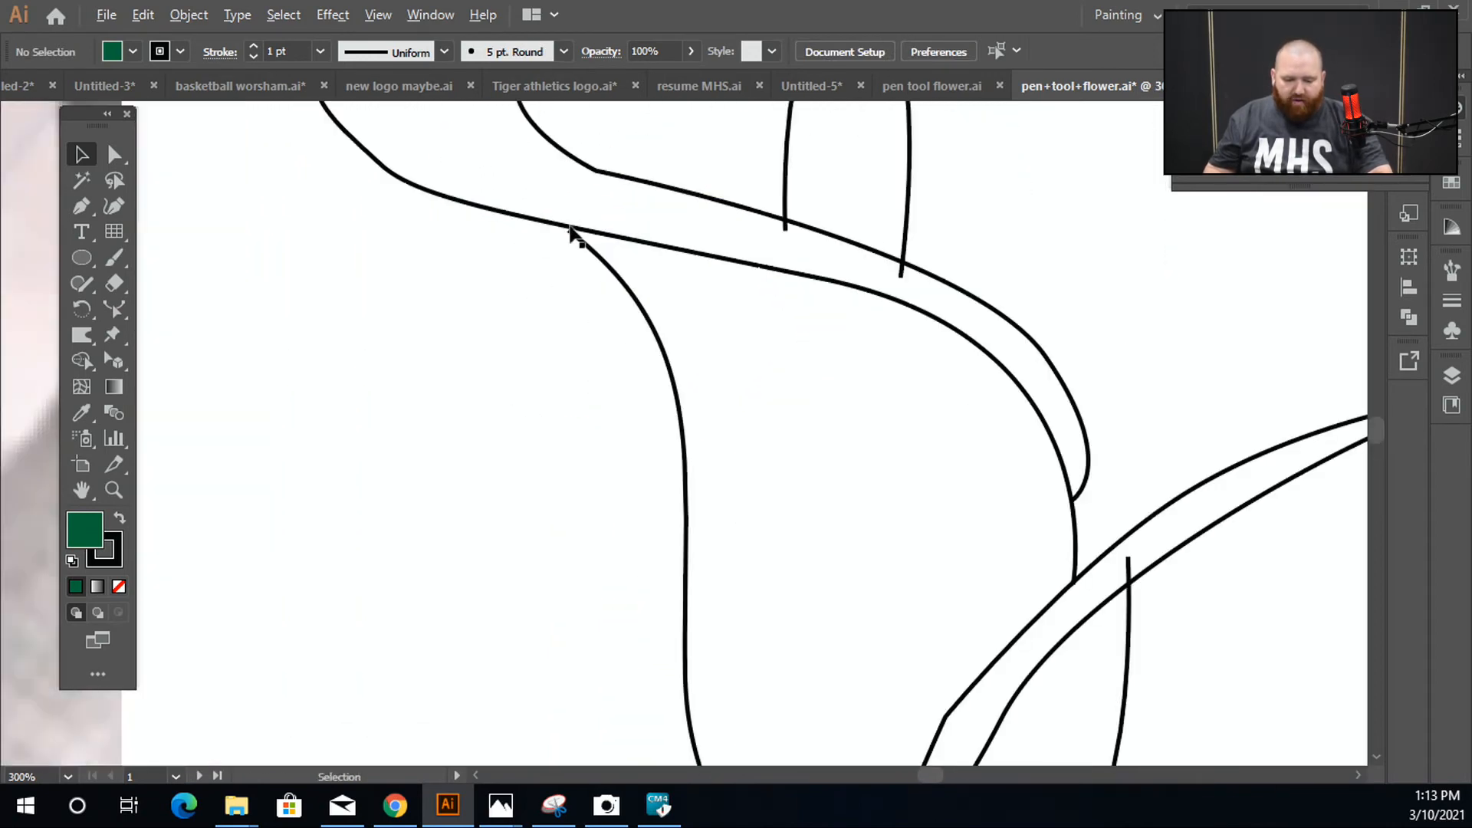
scroll(556, 230, up, 2)
scroll(569, 276, down, 6)
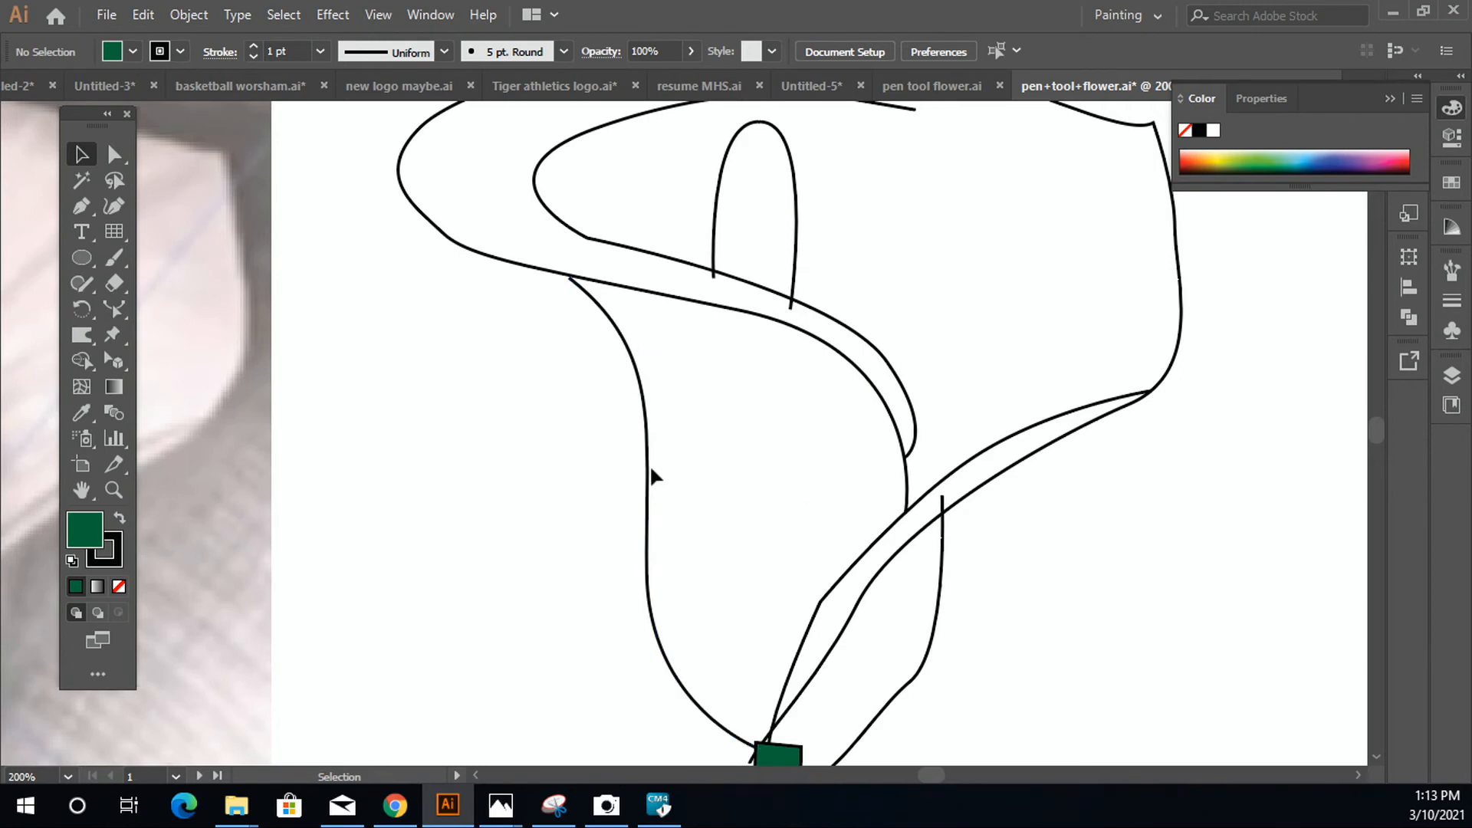
drag(648, 475, 617, 418)
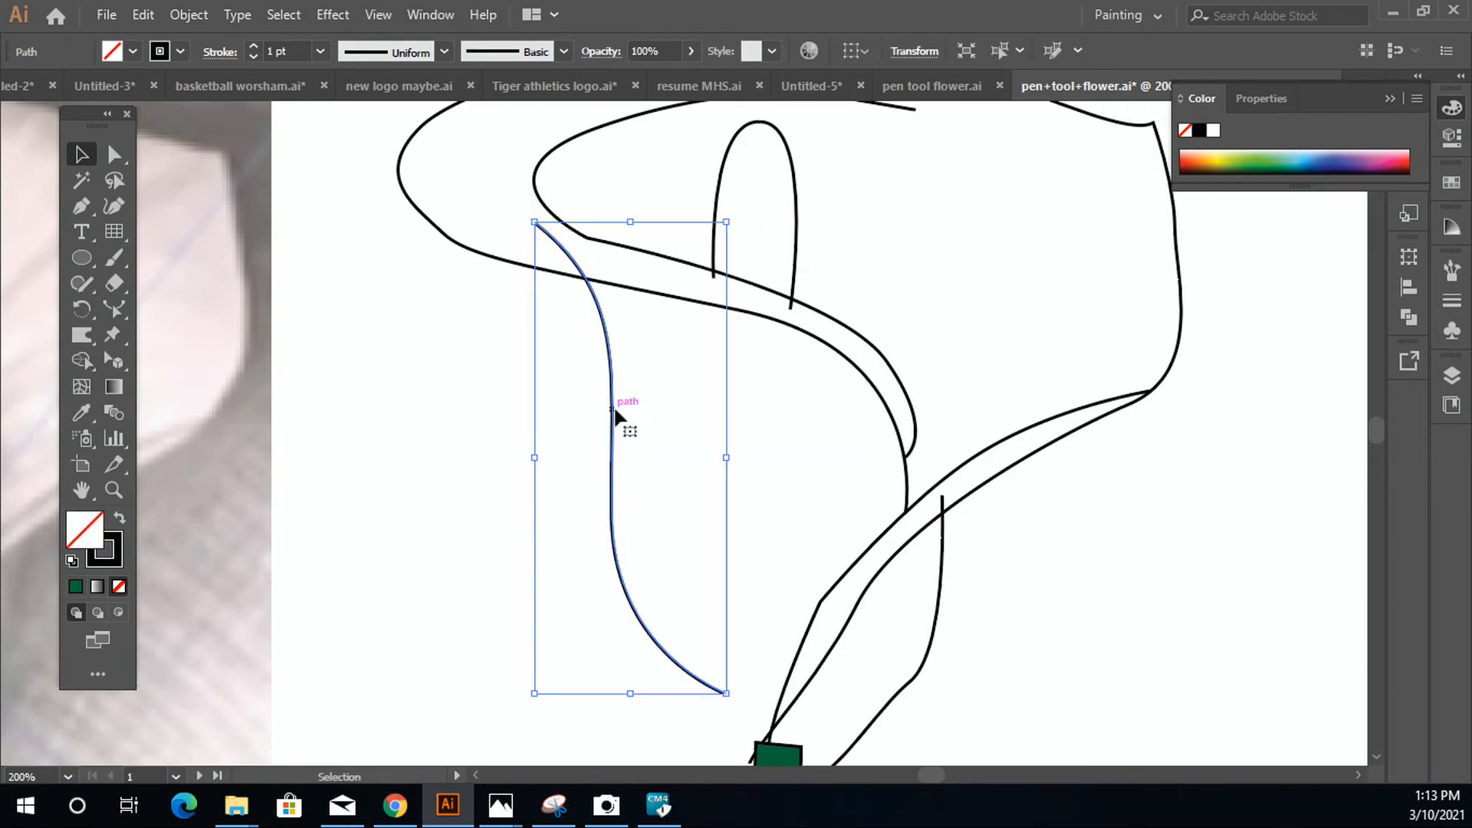
key(ctrl+z)
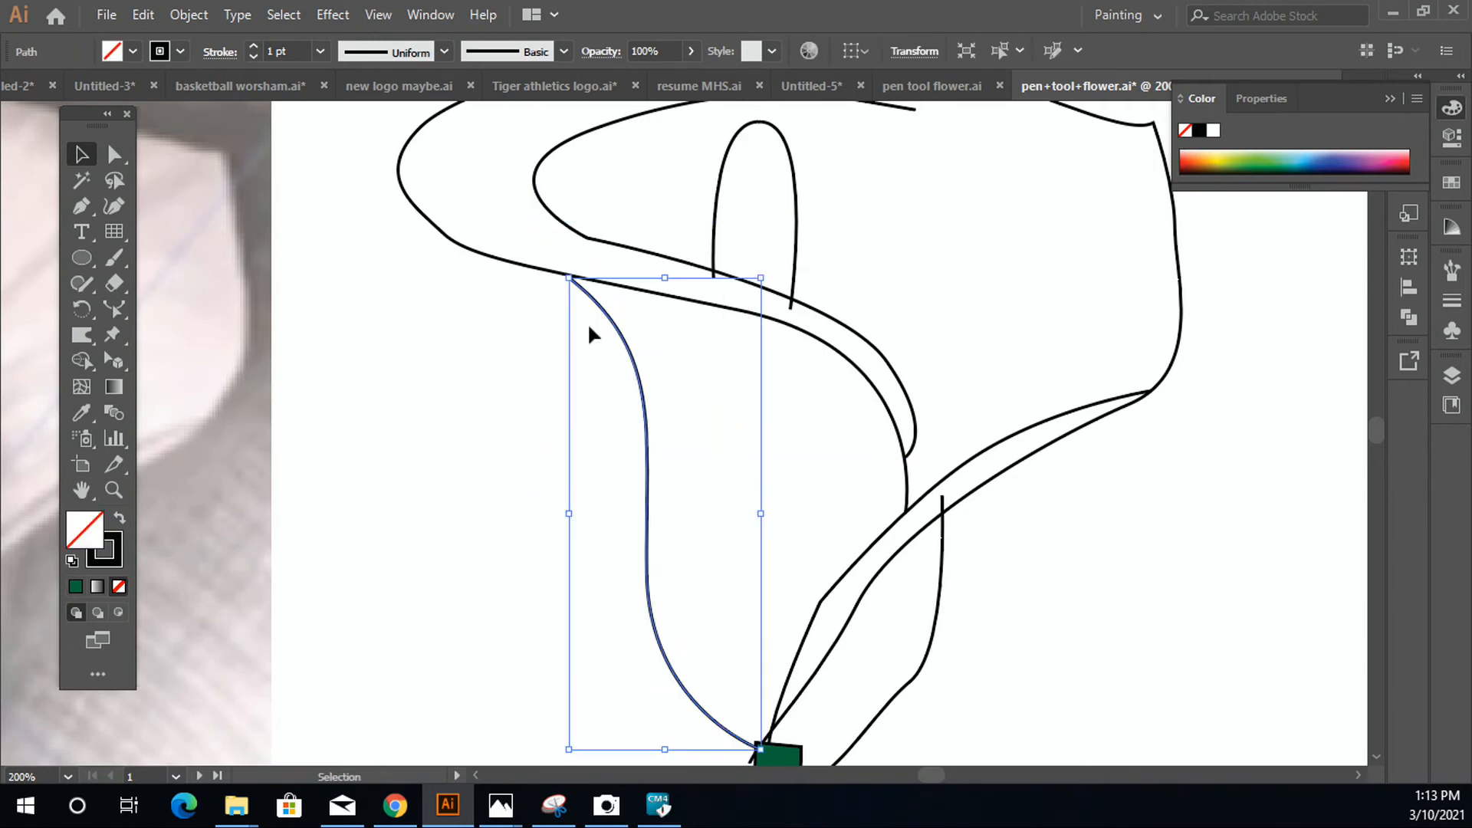
Move only the upper anchor point of the left petal curve past the rim line, to about X 7.45 in, Y 3.25 in.
click(112, 157)
click(570, 278)
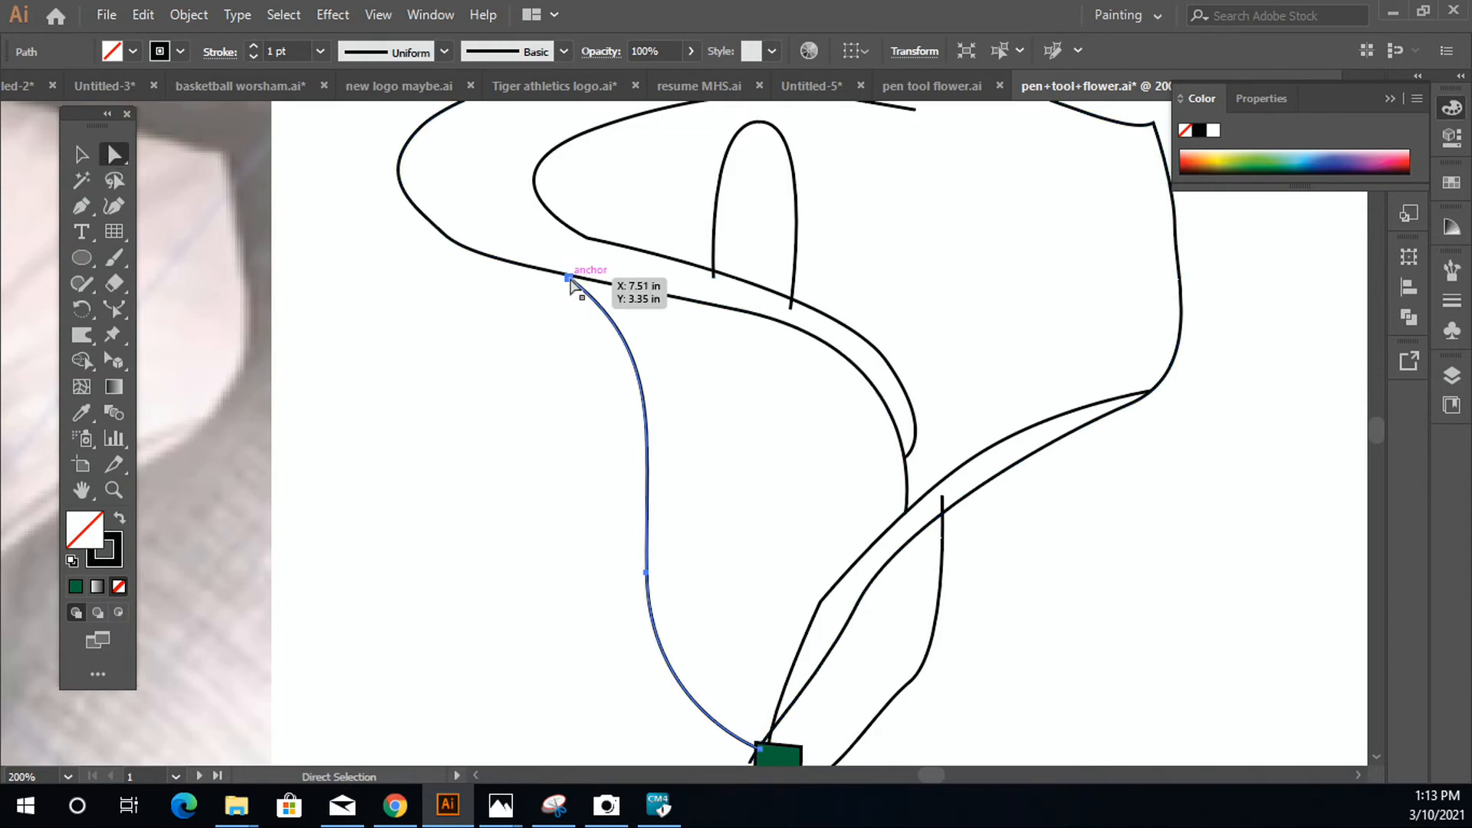
click(570, 279)
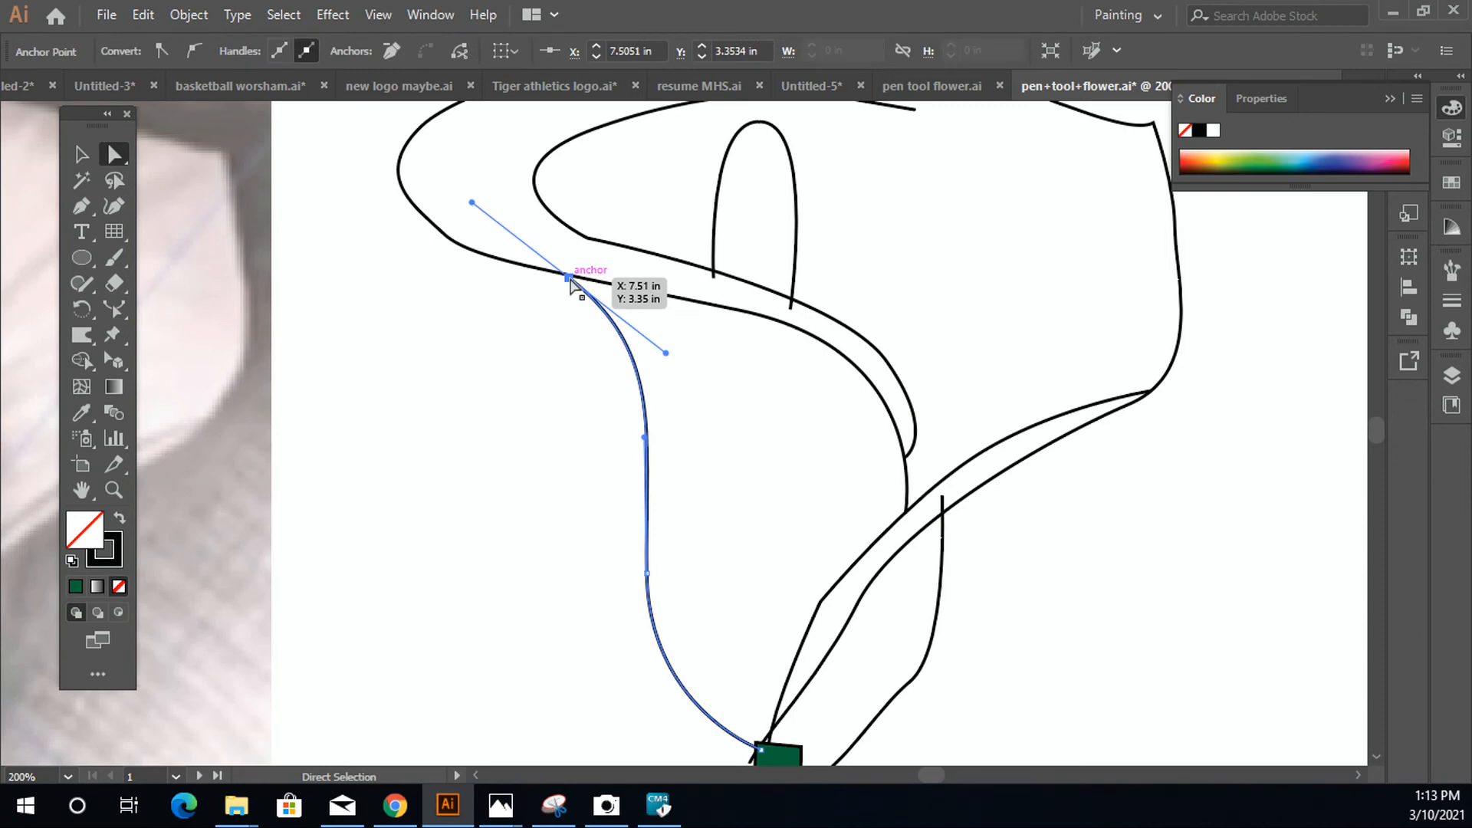
drag(570, 280, 558, 259)
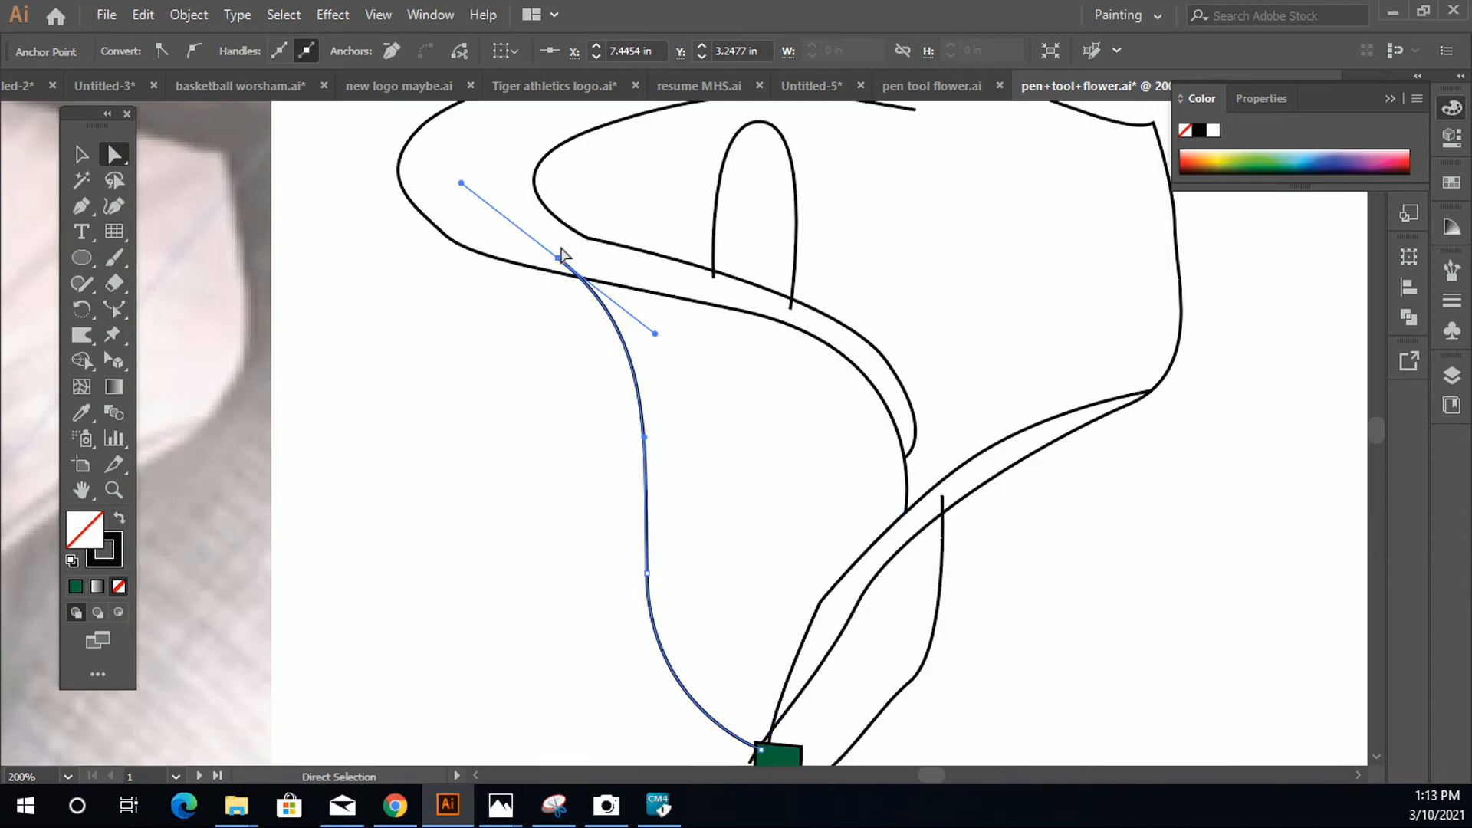
key(ctrl)
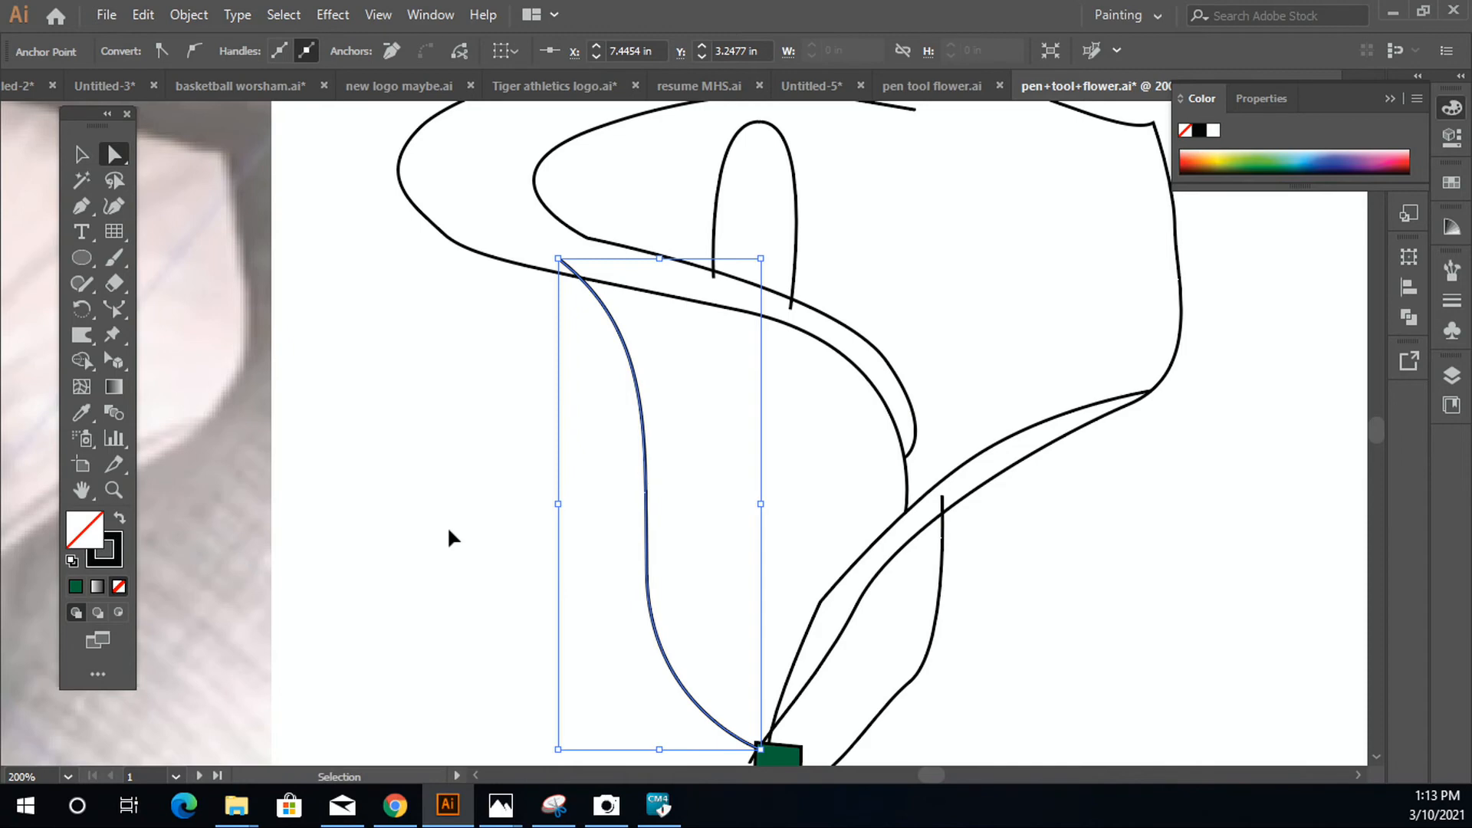
Examine in outline view how the petal lines cross at the stem's upper end, and return to the normal preview.
key(ctrl+y)
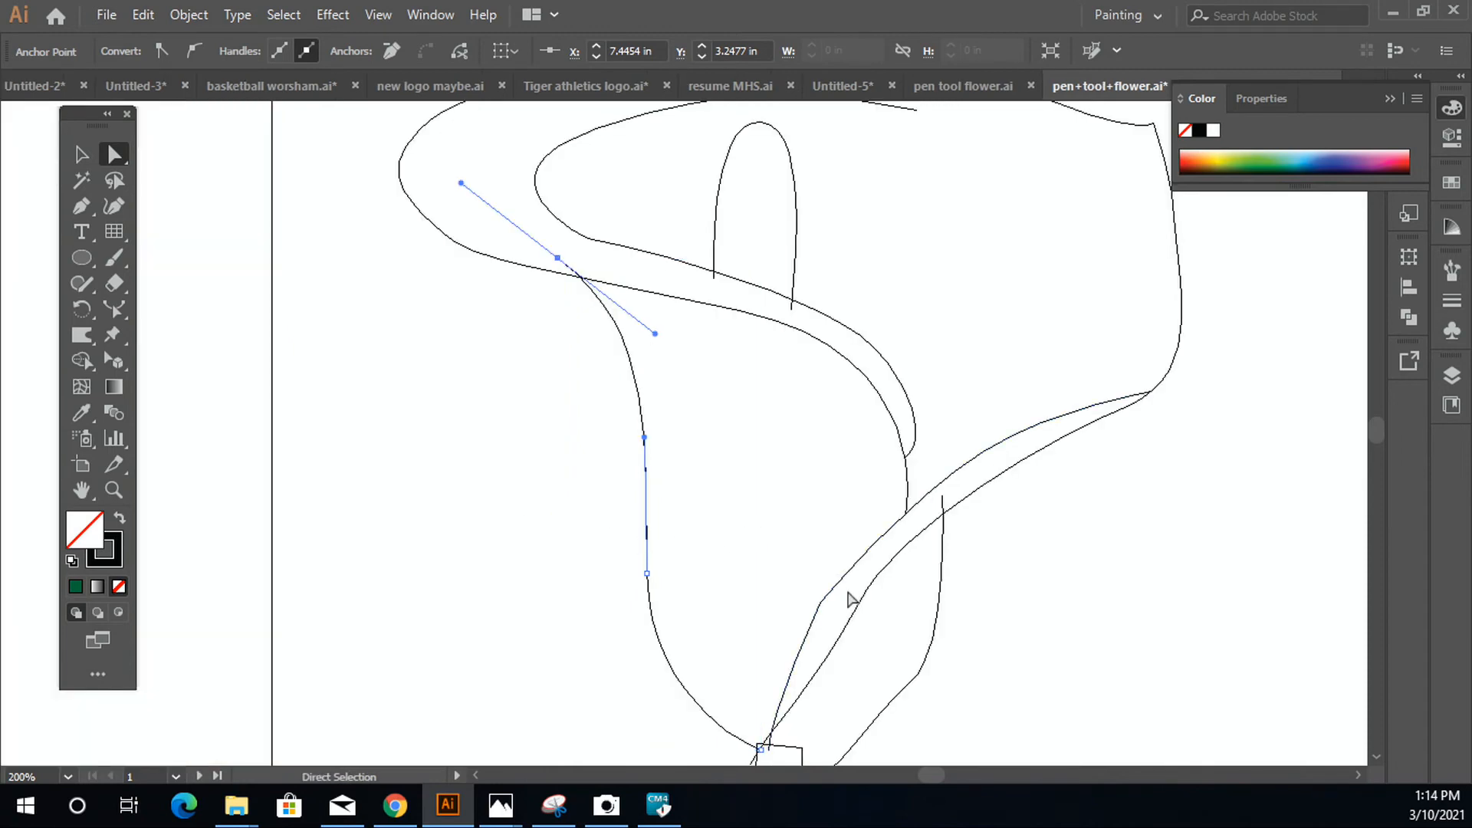
scroll(906, 506, up, 7)
scroll(812, 538, down, 2)
drag(706, 692, 880, 375)
drag(667, 692, 881, 146)
drag(536, 689, 902, 55)
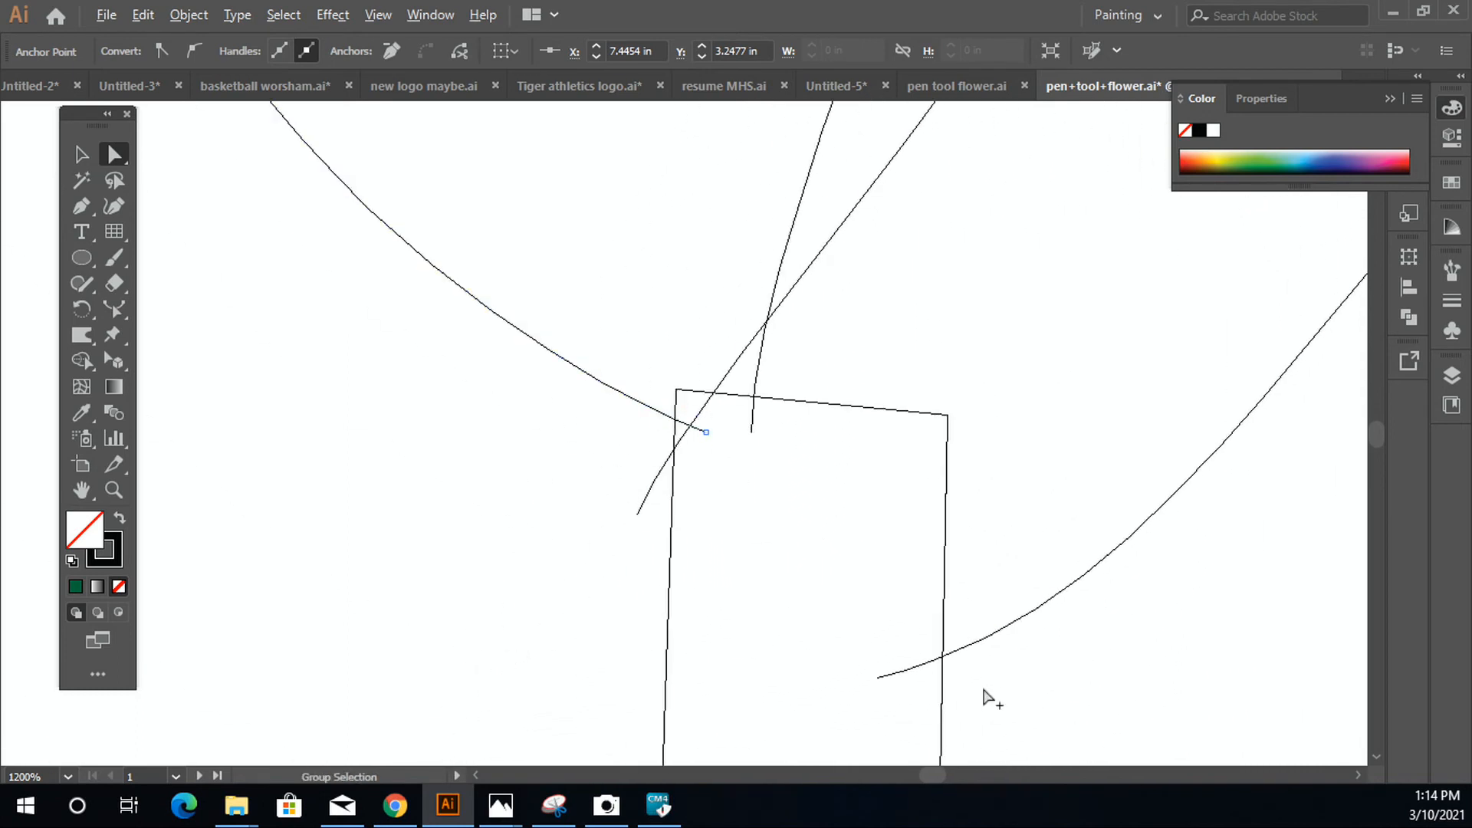
scroll(766, 493, down, 8)
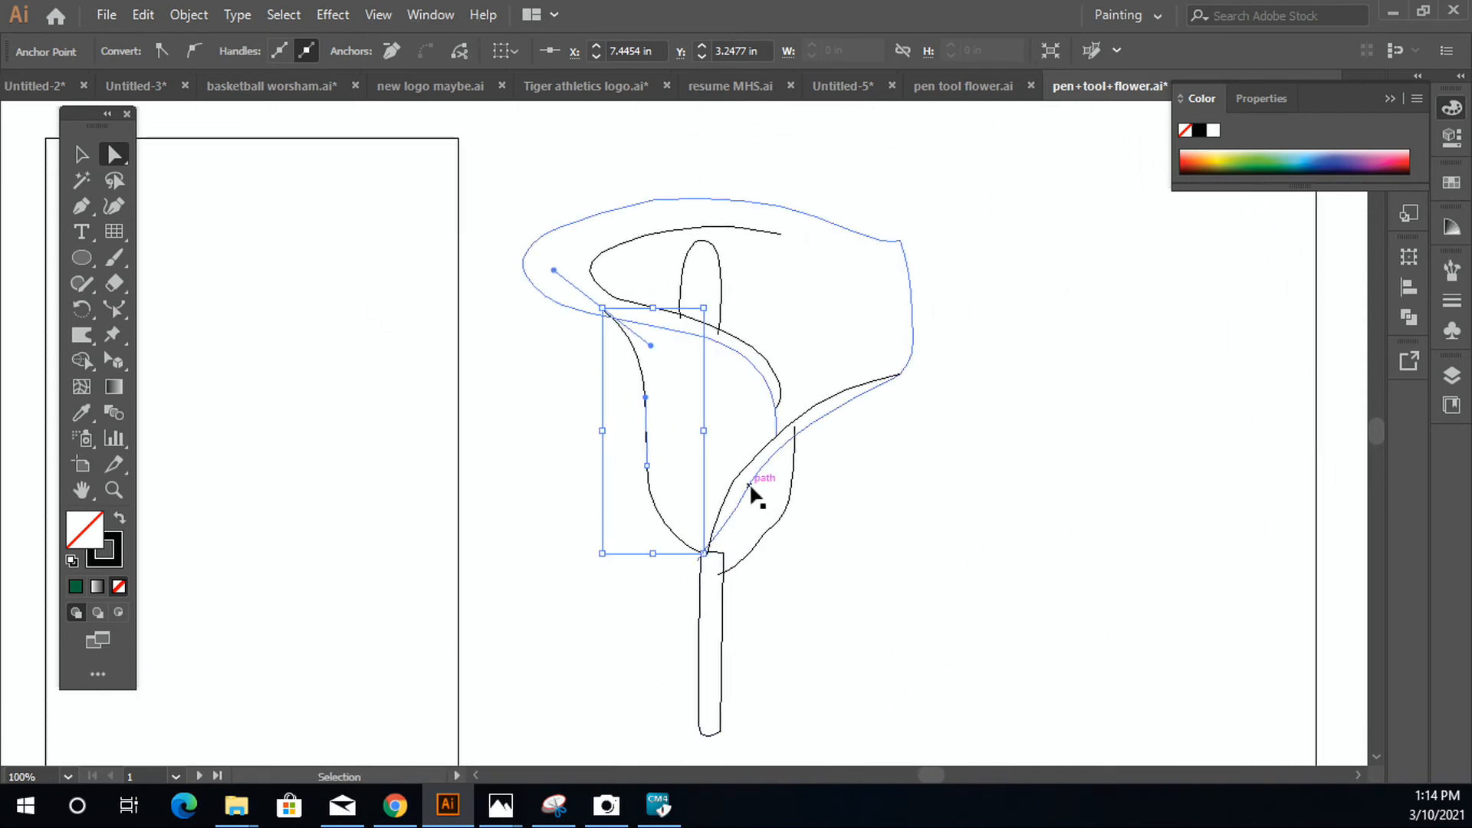
key(ctrl+y)
Select the complete drawing and fill the large front petal and the small petal beside it with yellow using the Shape Builder tool.
click(81, 153)
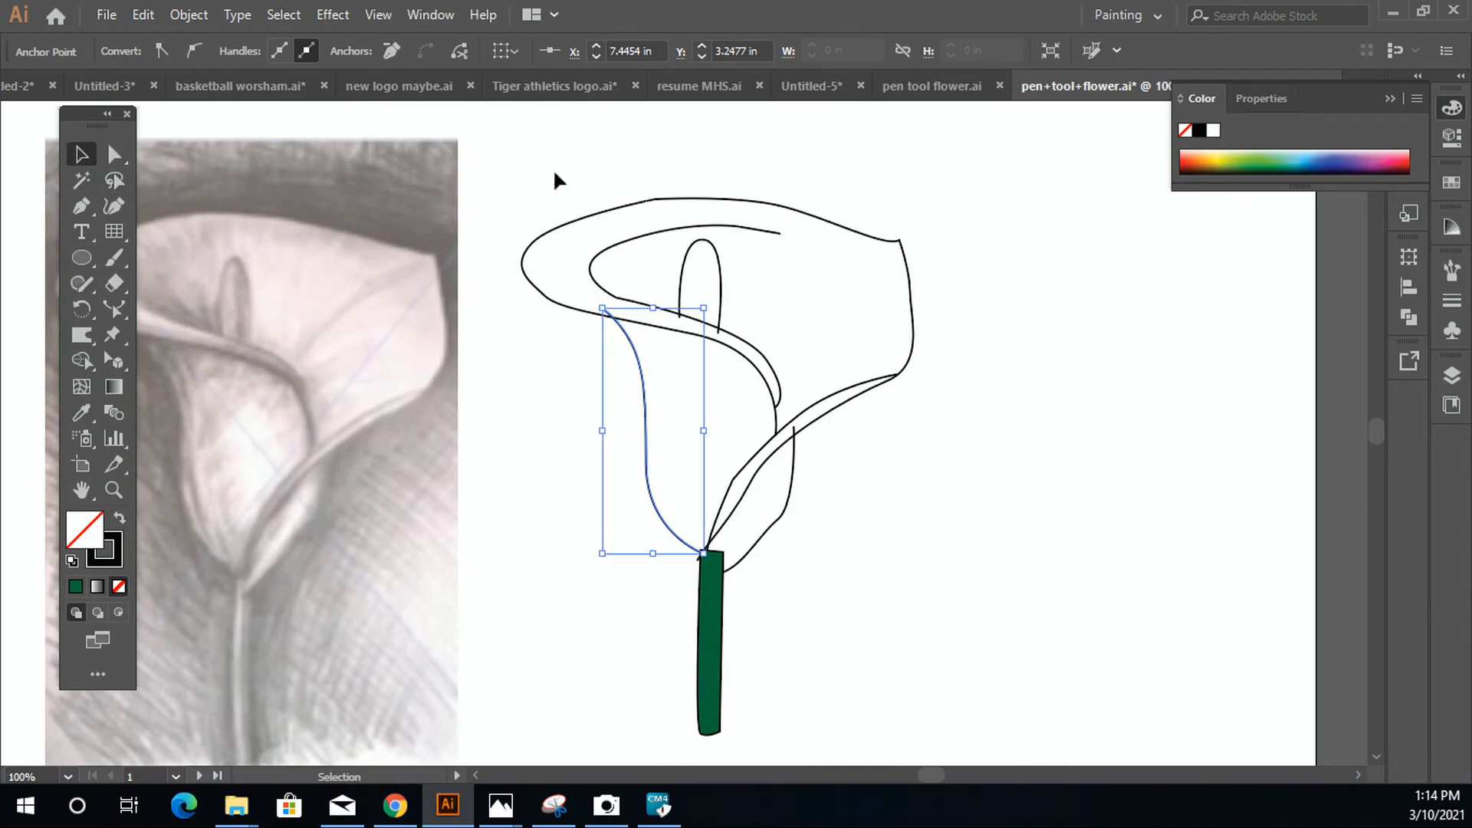
drag(584, 255, 977, 652)
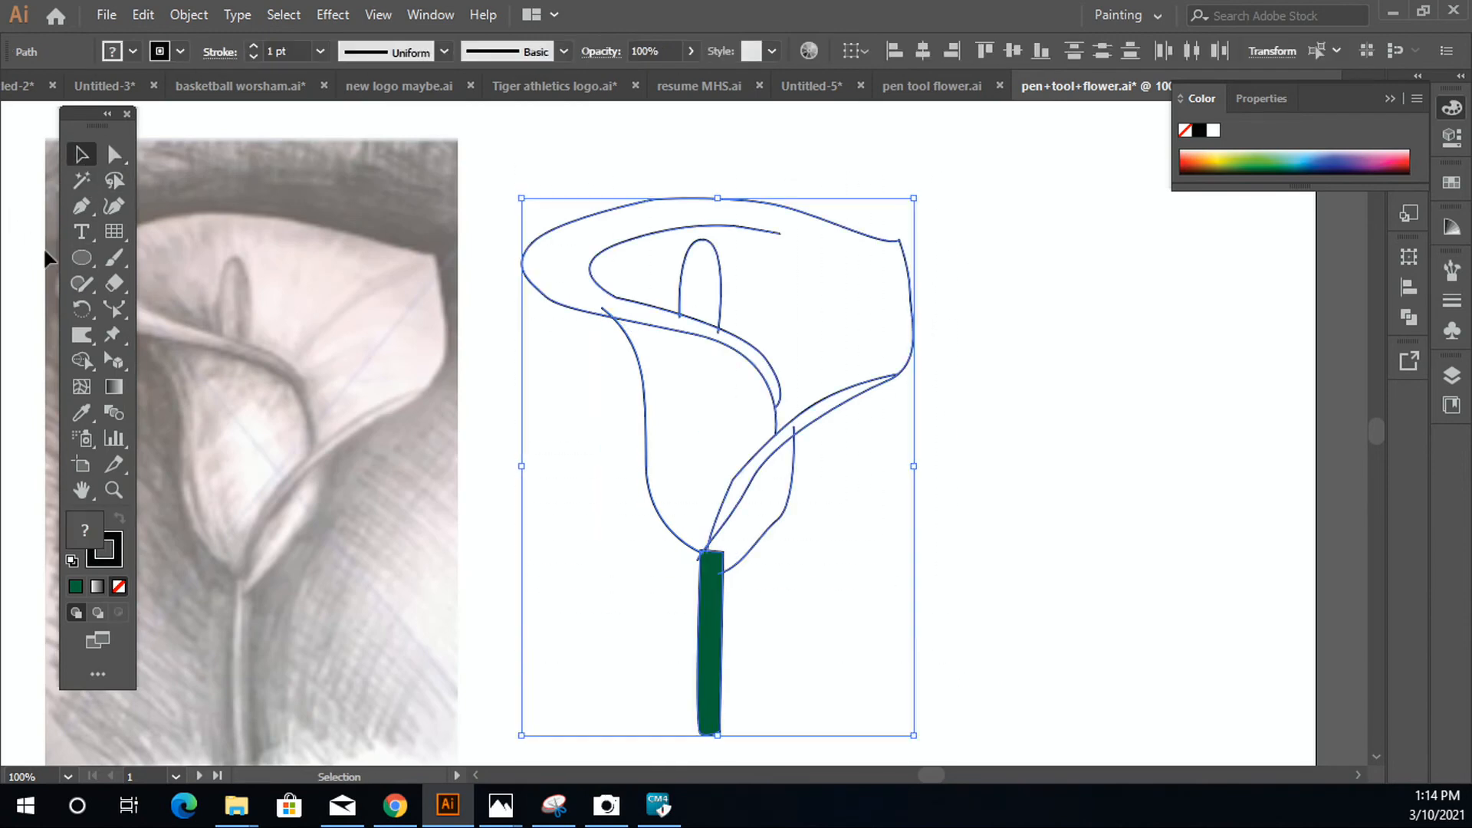
click(82, 361)
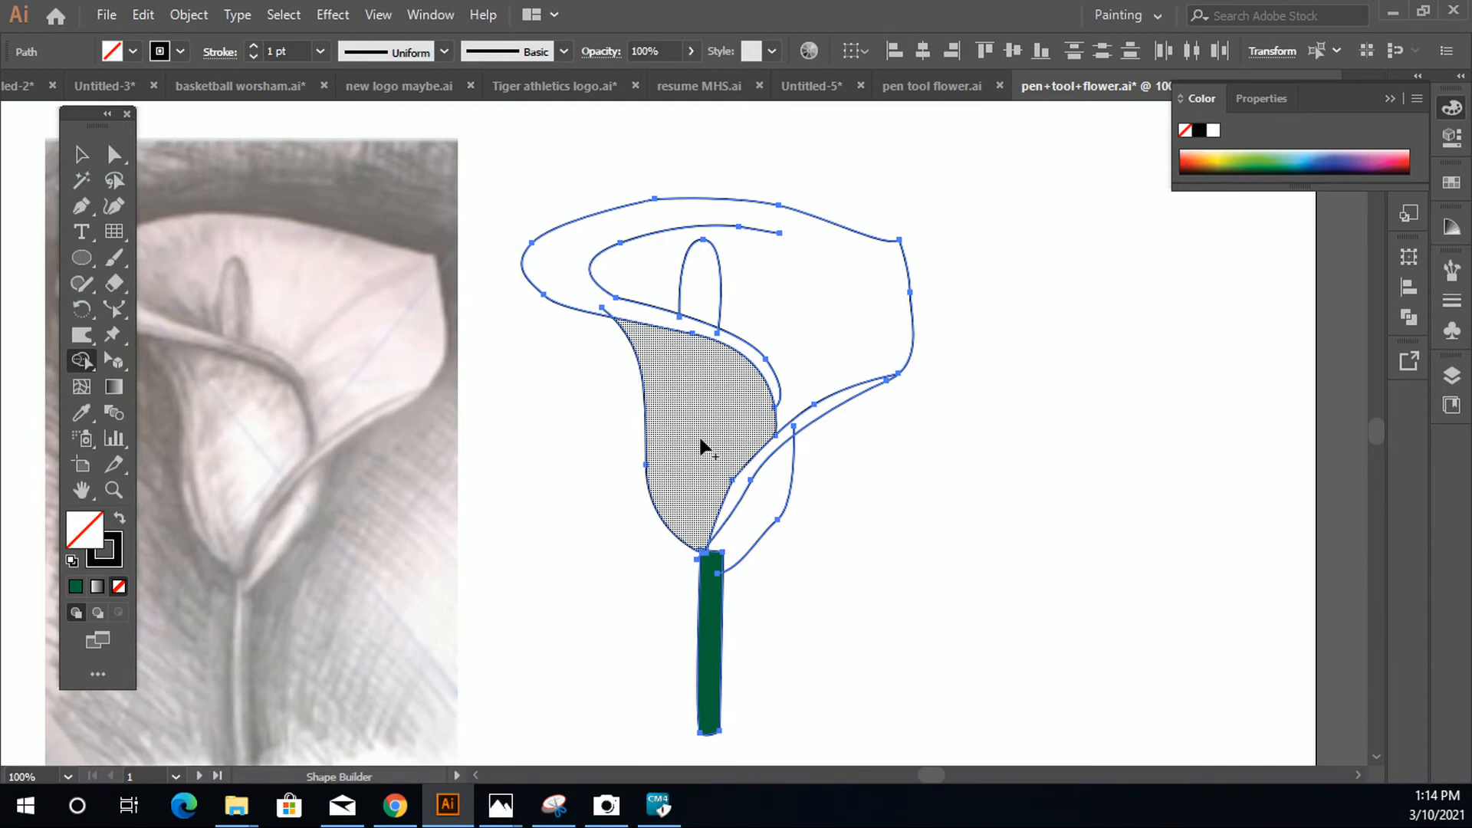
click(123, 52)
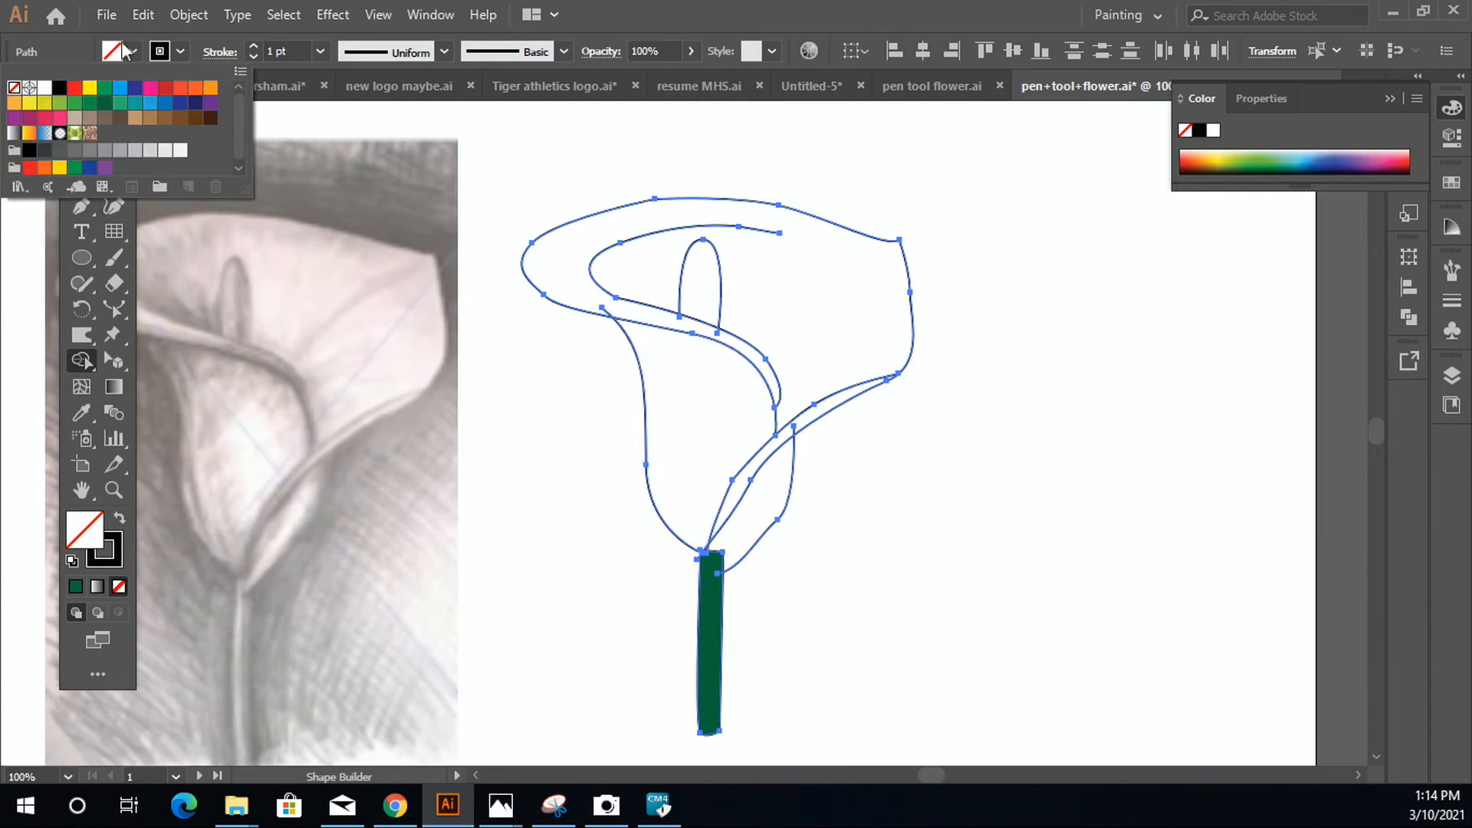
click(89, 87)
click(719, 427)
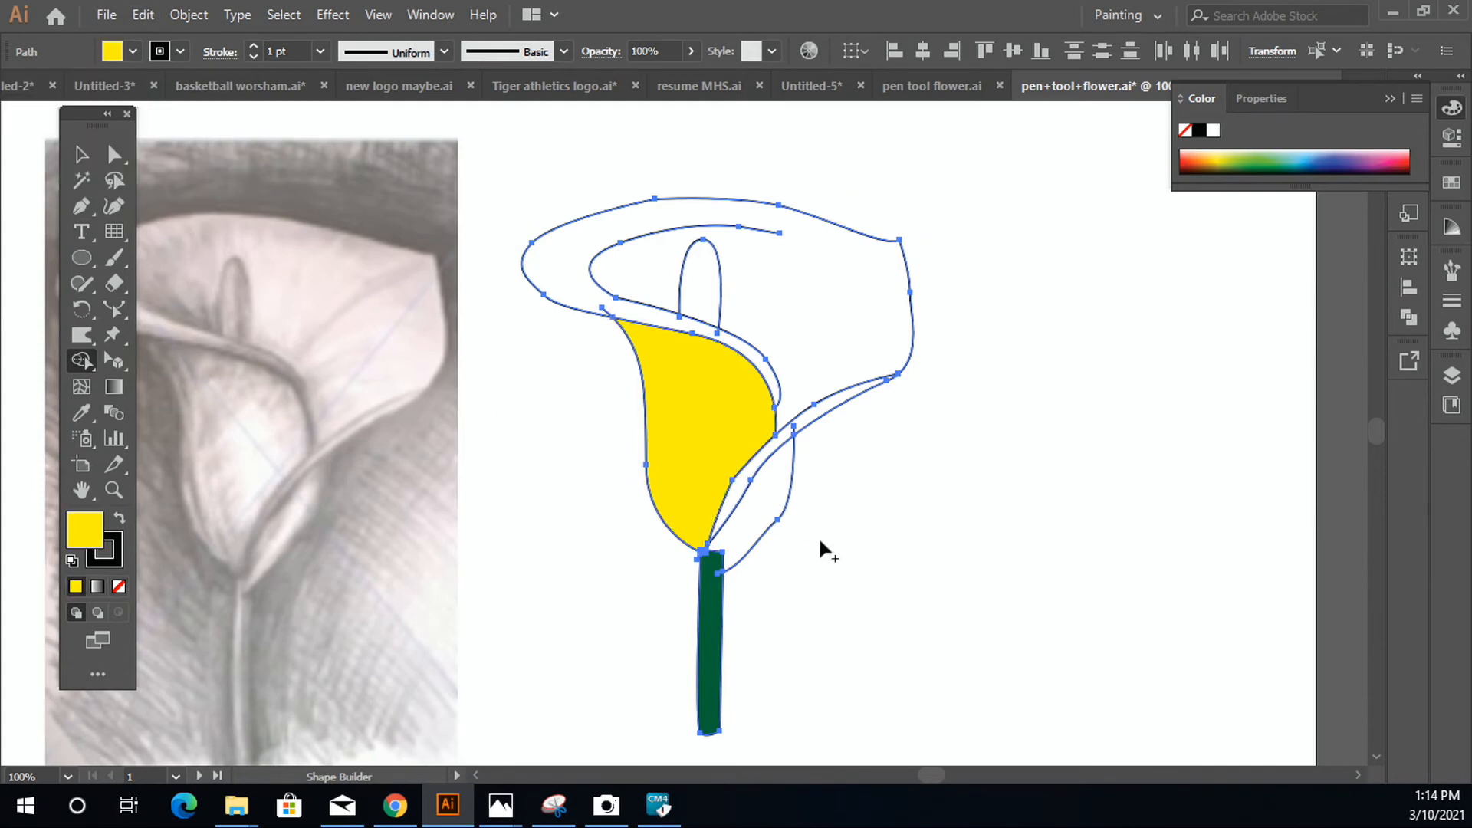
click(755, 506)
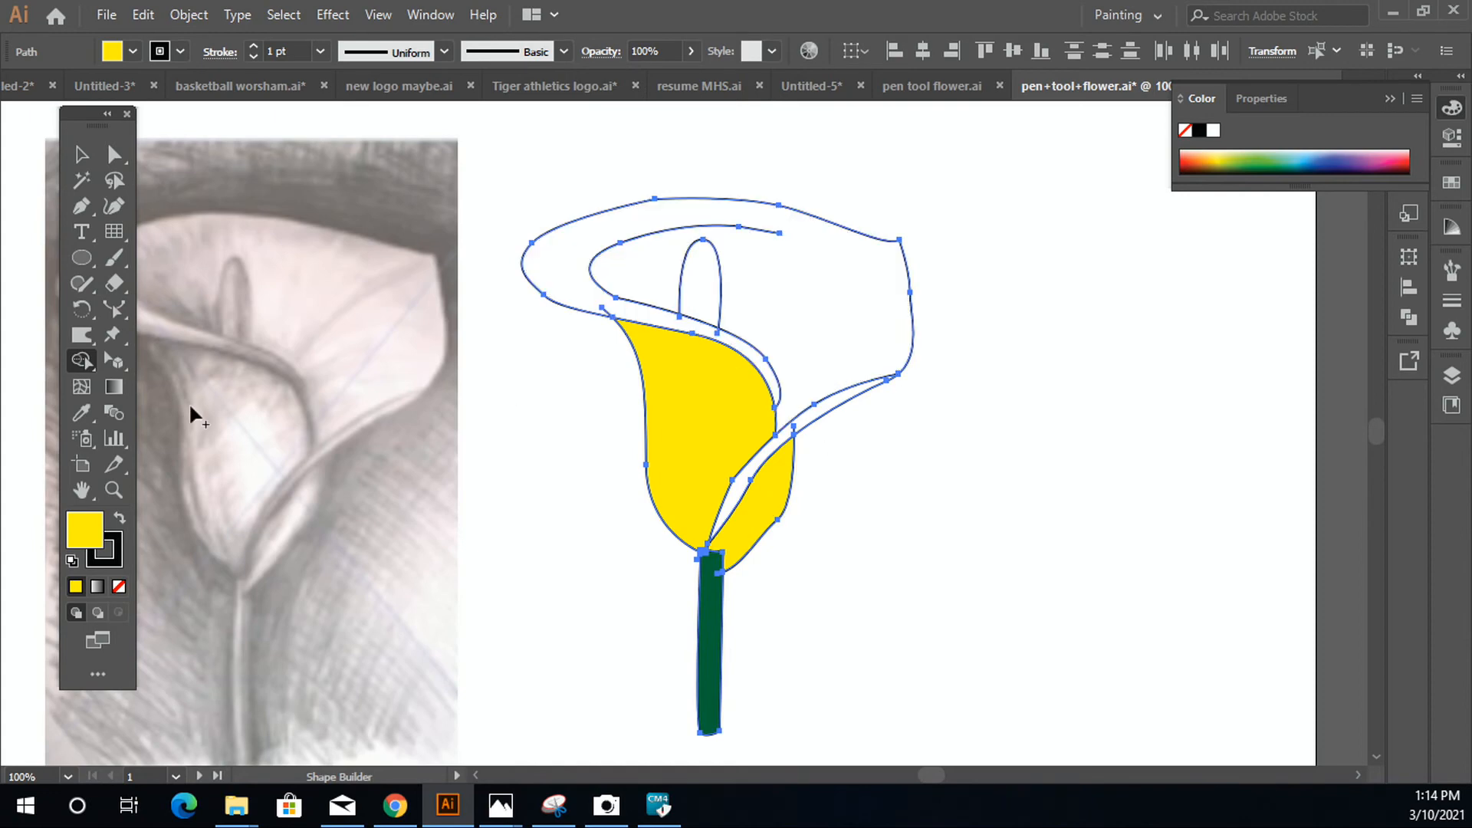
Set the fill to dark yellow #B5A80B and apply it to the upper flower area around the central spadix.
double_click(86, 531)
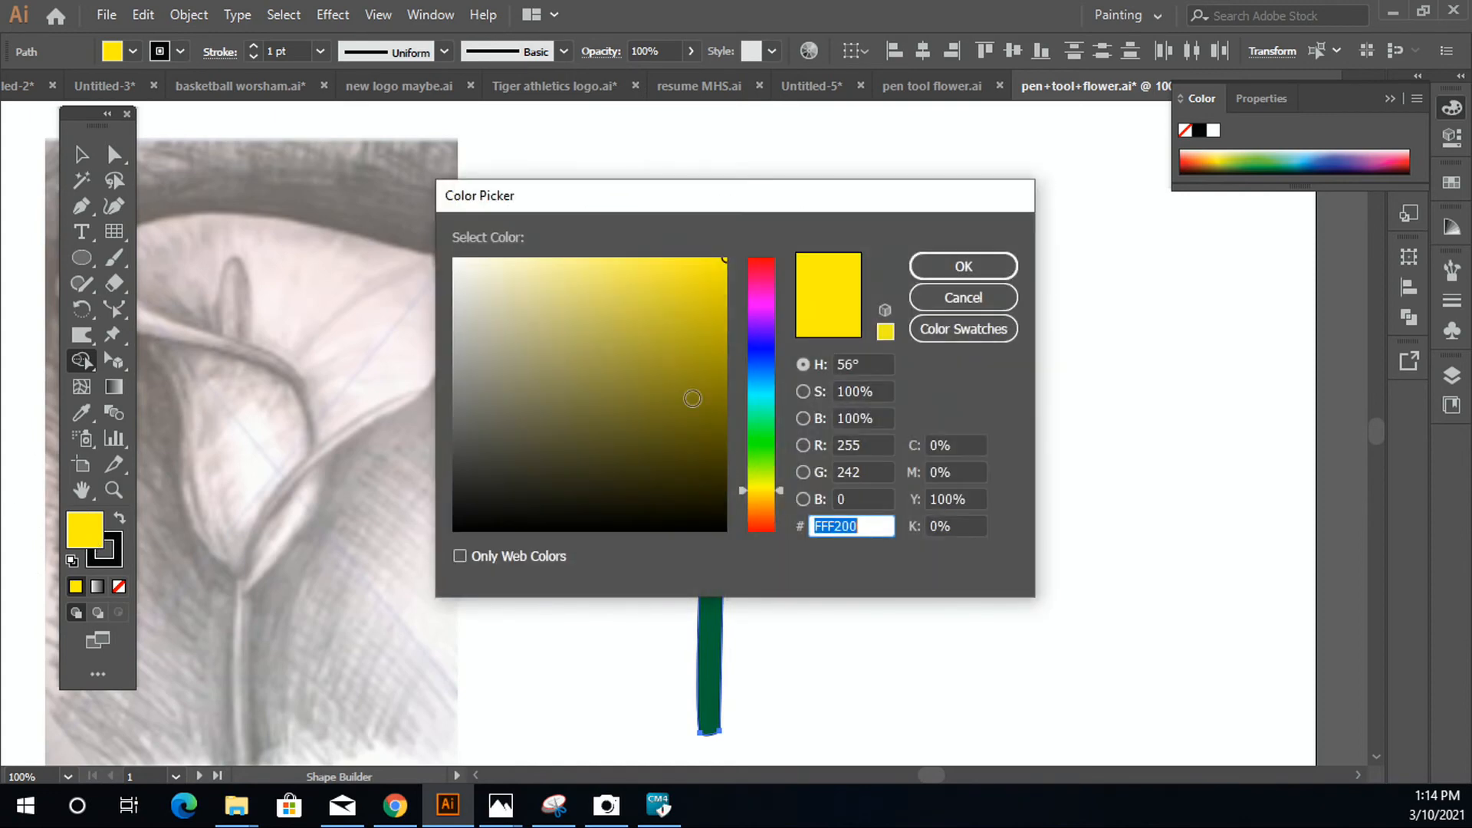
click(709, 337)
click(960, 266)
click(829, 309)
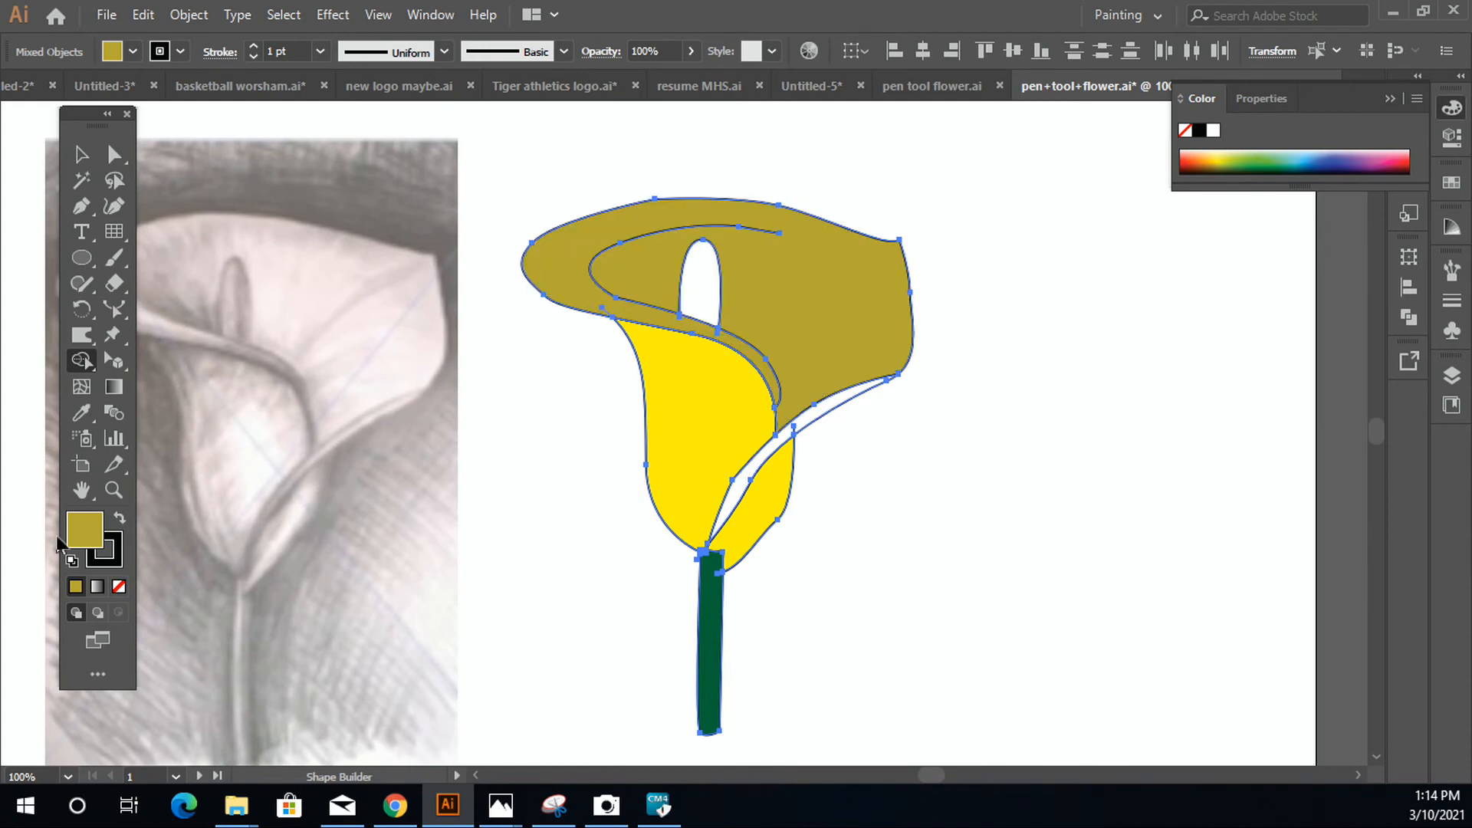
Set the fill colour to a slightly lighter mustard yellow, #CEBB11.
double_click(86, 530)
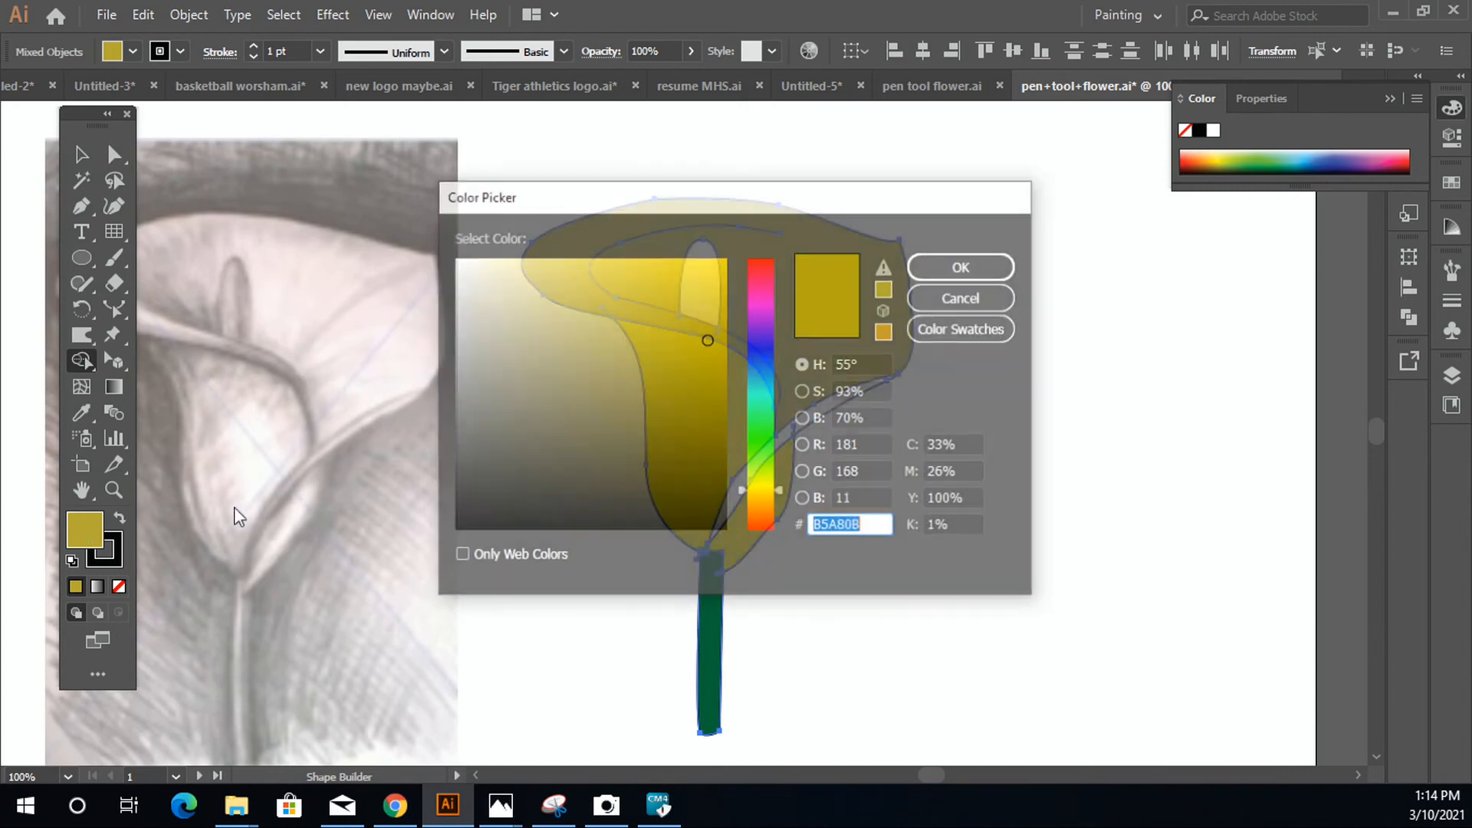
click(706, 305)
click(946, 269)
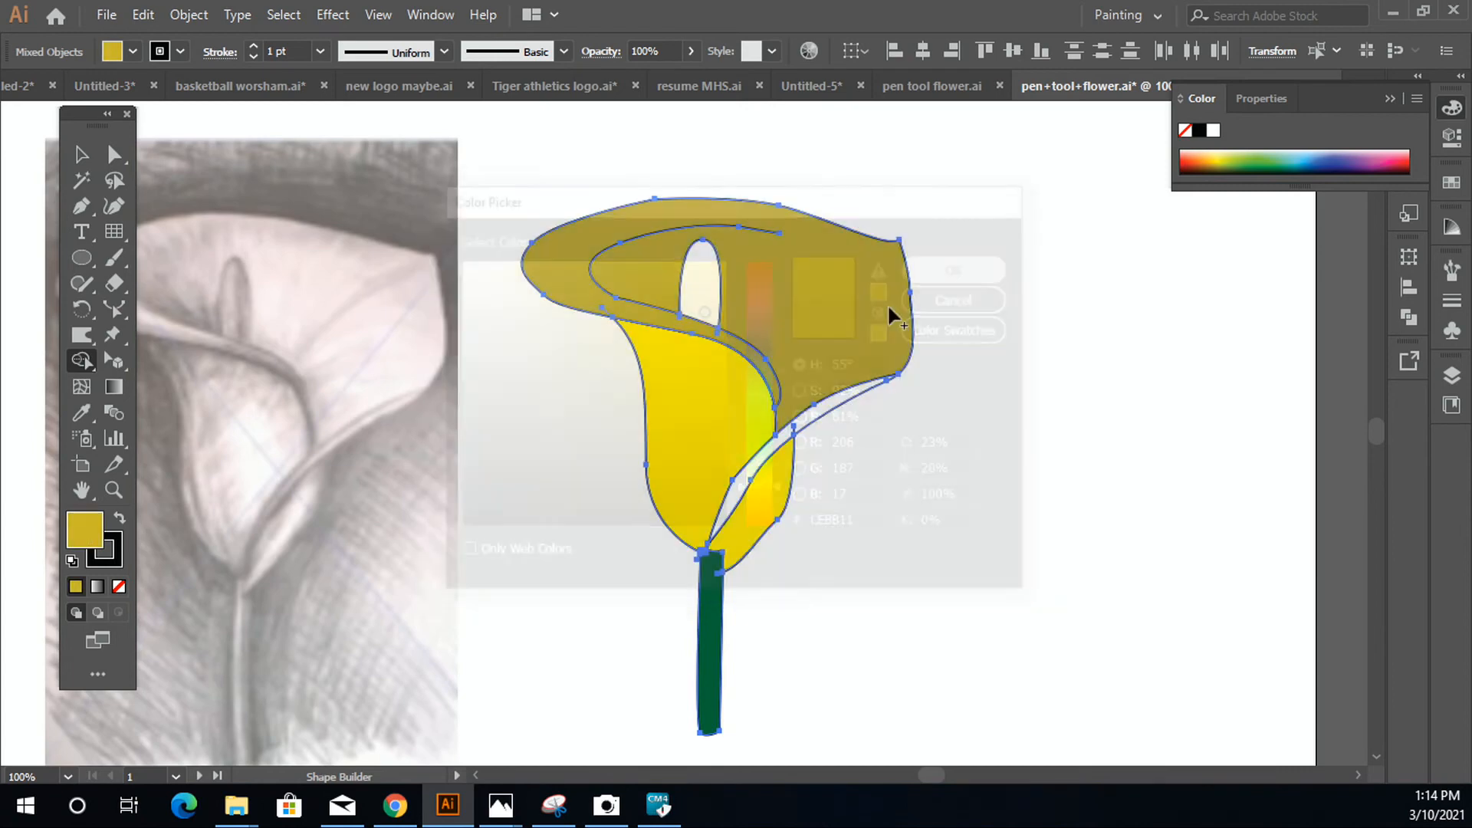